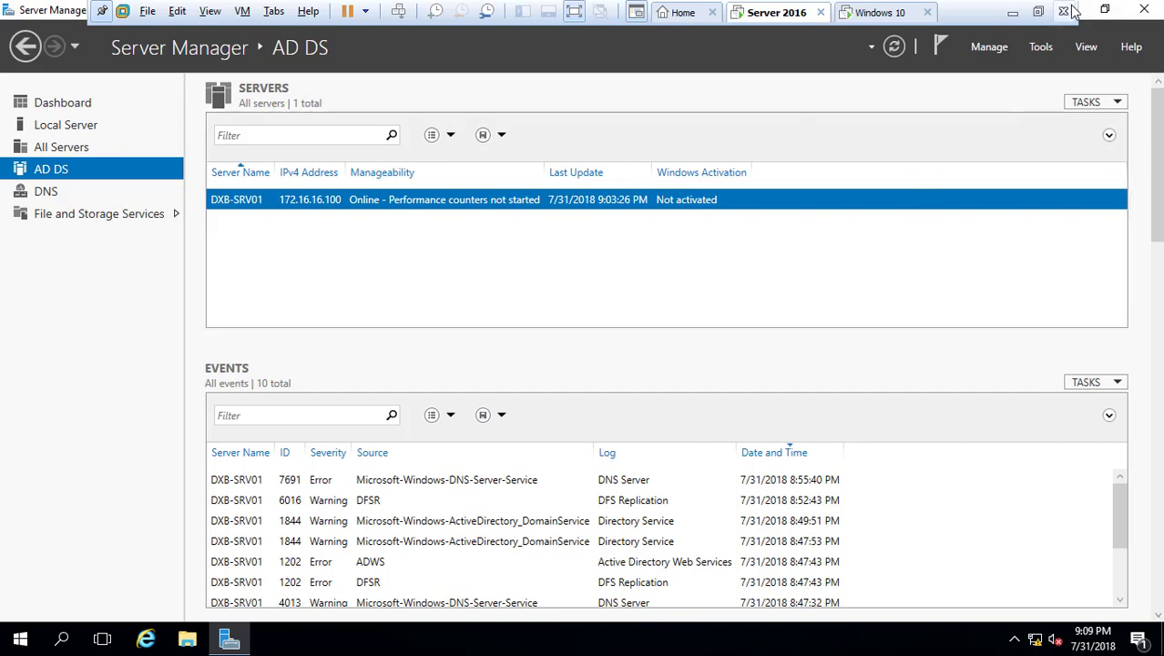
Minimize Server Manager to show the Server 2016 virtual machine's desktop
{"action": "left_click", "coordinate": [1085, 15]}
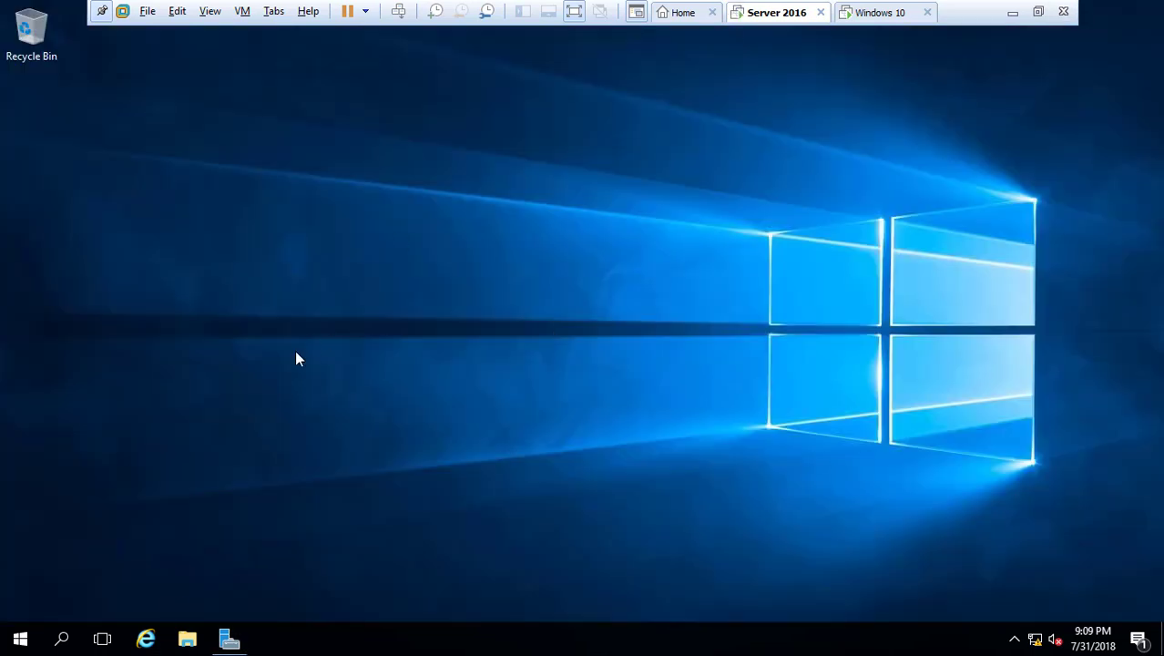
Create a new folder named FOLDER on Local Disk (C:)
{"action": "left_click", "coordinate": [187, 638]}
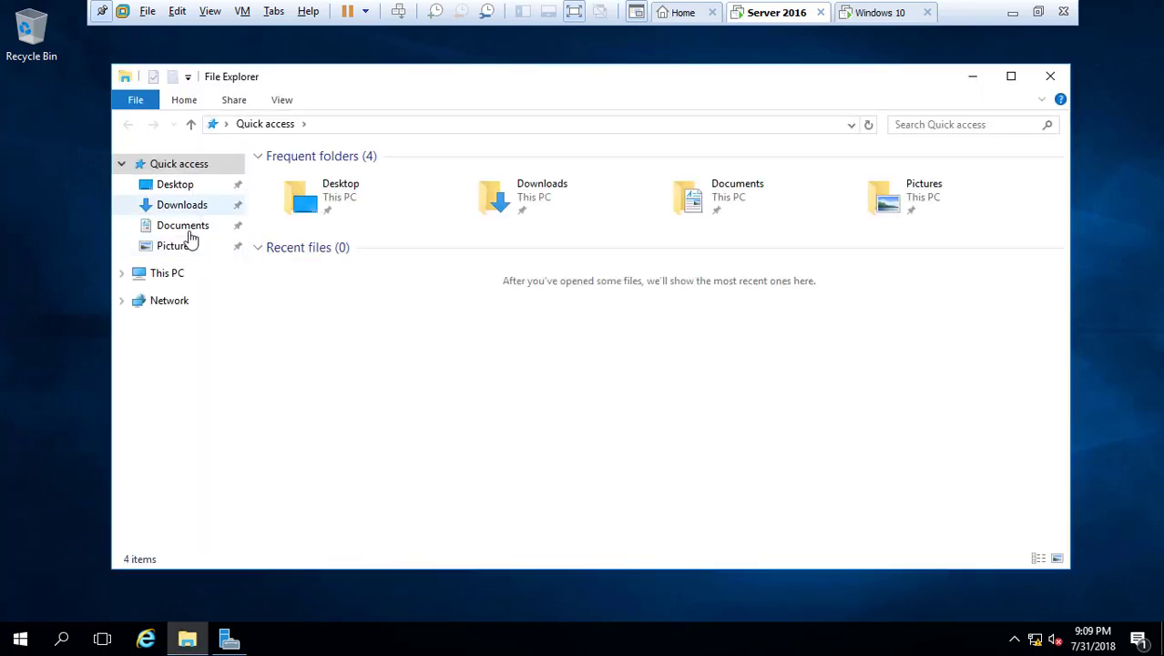
{"action": "left_click", "coordinate": [167, 275]}
{"action": "double_click", "coordinate": [308, 310]}
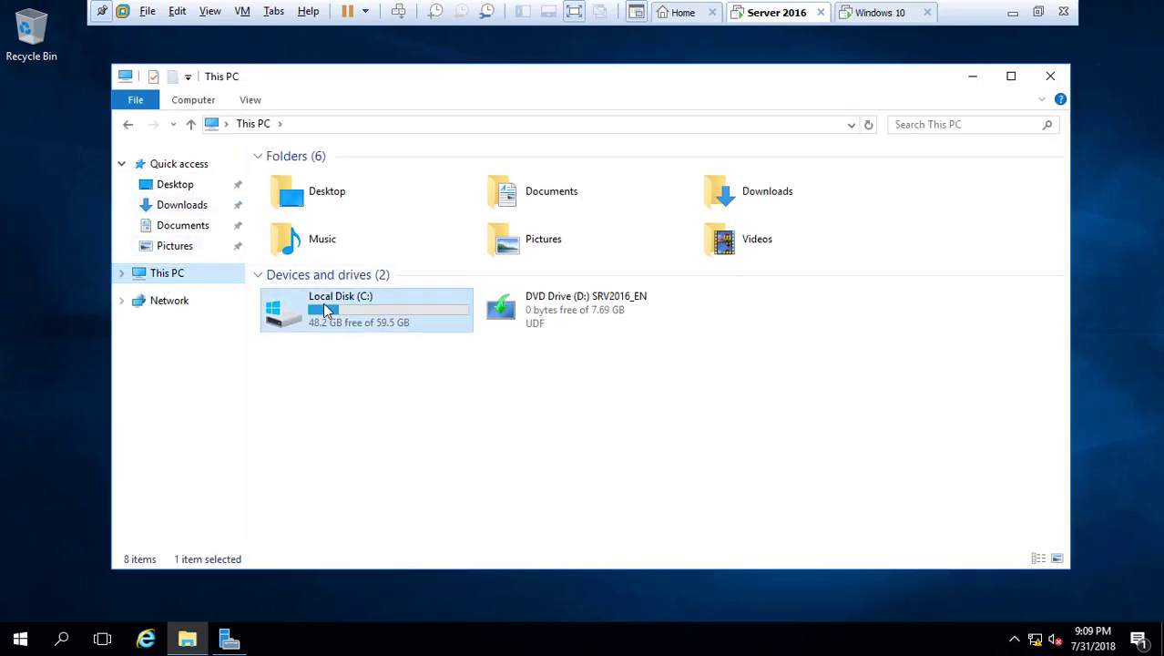
{"action": "right_click", "coordinate": [295, 308]}
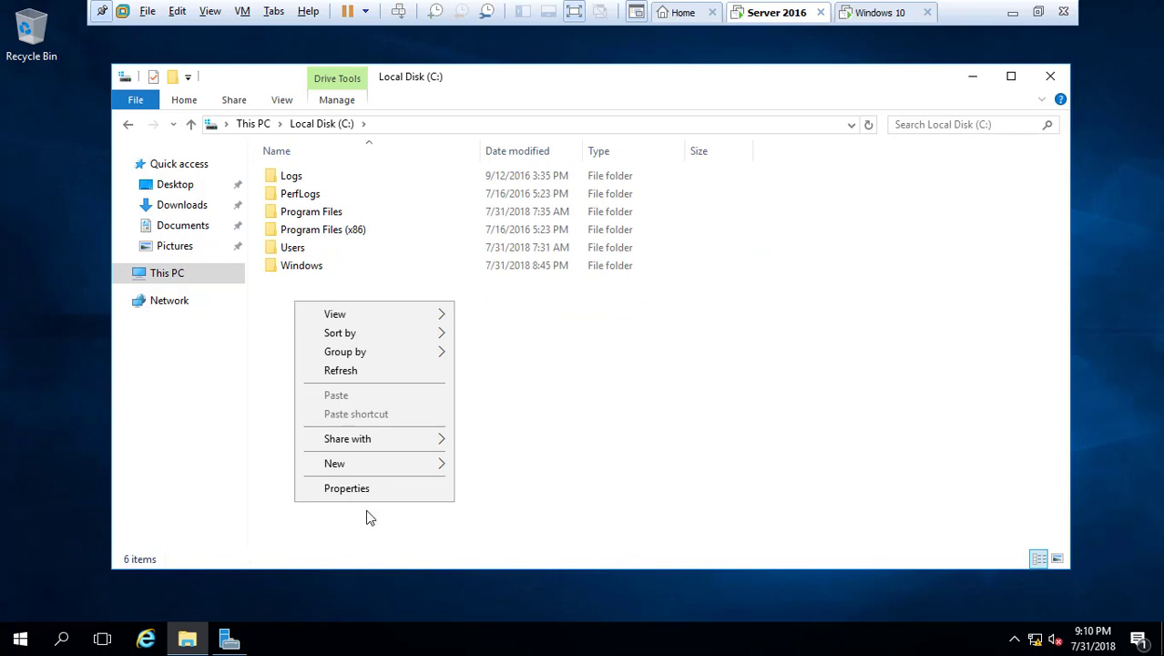
{"action": "mouse_move", "coordinate": [398, 465]}
{"action": "left_click", "coordinate": [491, 467]}
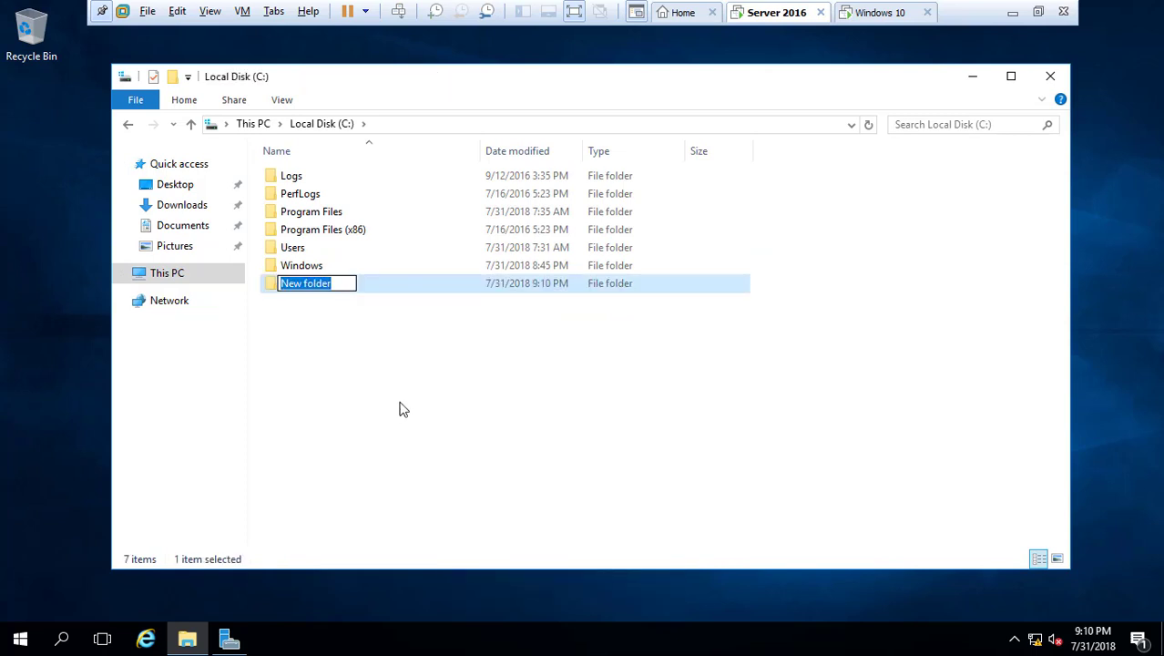
{"action": "type", "text": "FOLDER"}
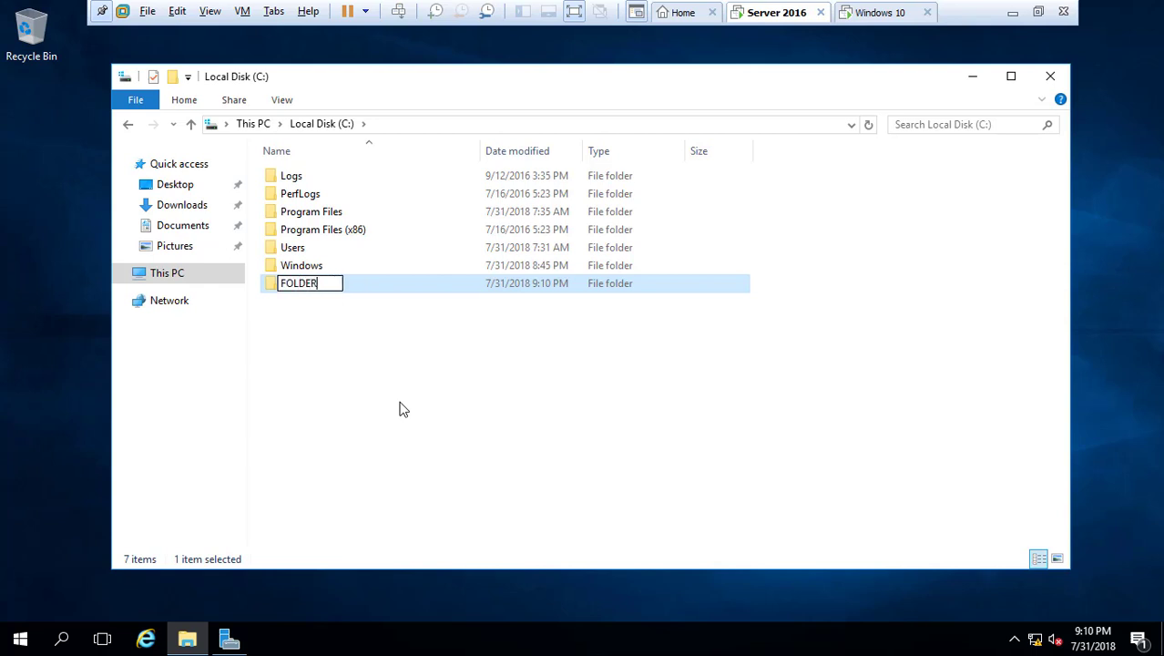
{"action": "key", "text": "Return"}
Inside FOLDER, create a subfolder named Project
{"action": "double_click", "coordinate": [273, 286]}
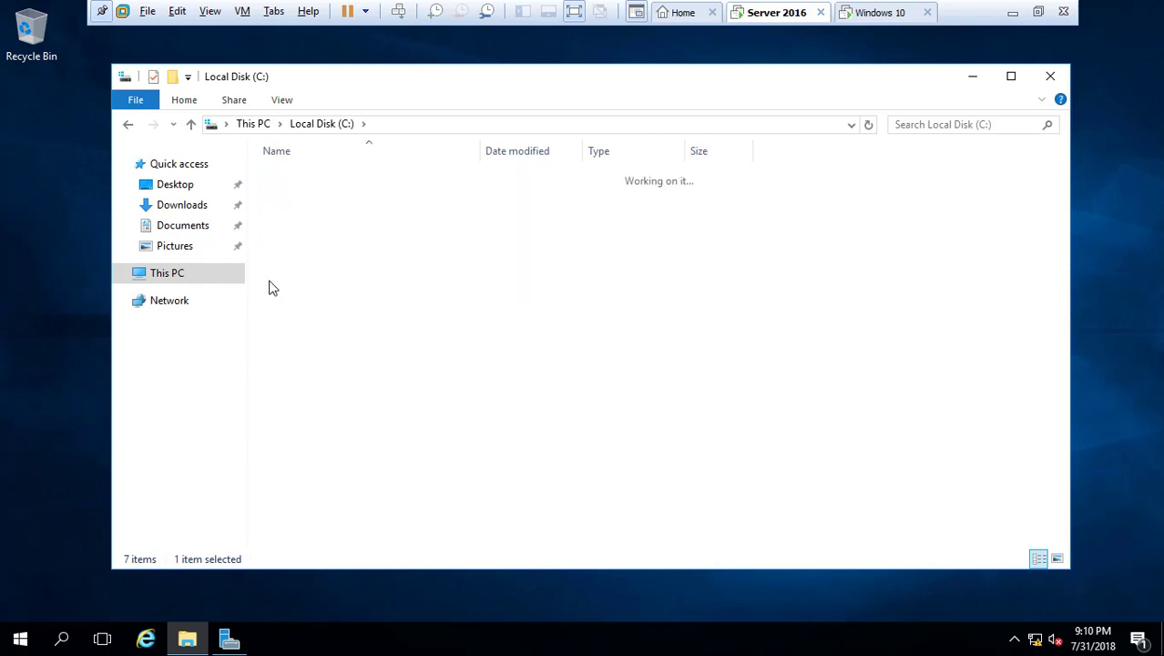
{"action": "right_click", "coordinate": [279, 195]}
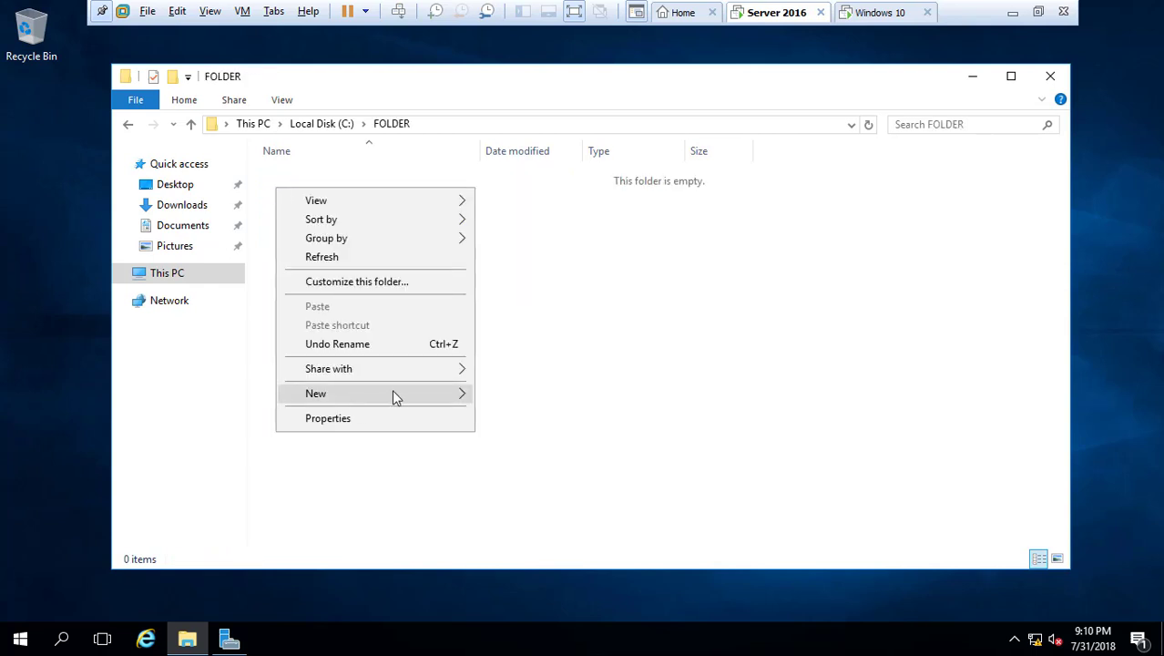
{"action": "mouse_move", "coordinate": [445, 394]}
{"action": "left_click", "coordinate": [513, 396]}
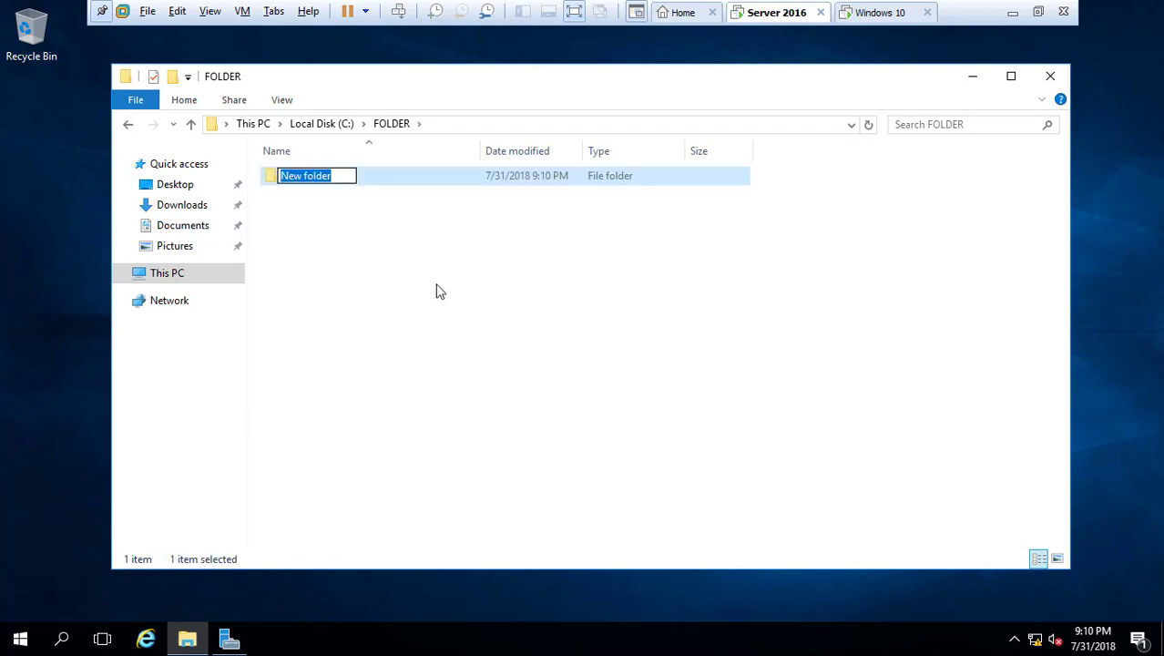
{"action": "type", "text": "P"}
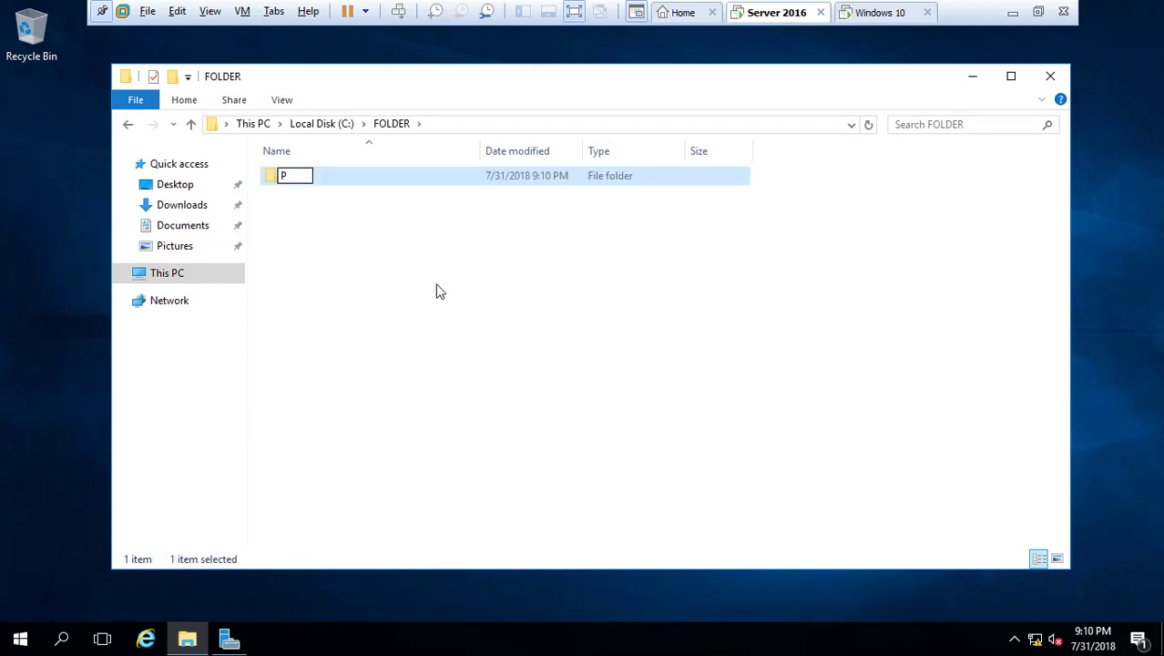
{"action": "type", "text": "roject"}
{"action": "key", "text": "Return"}
Turn on Advanced Sharing for the Project folder and open its share permissions
{"action": "right_click", "coordinate": [284, 179]}
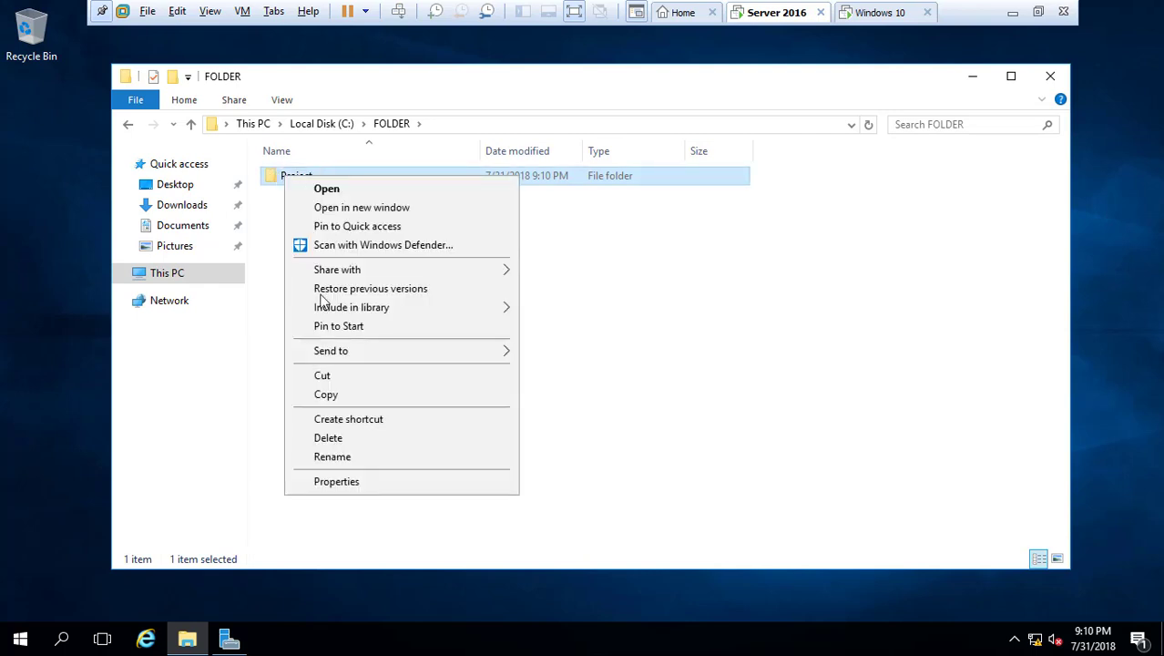
{"action": "left_click", "coordinate": [355, 483]}
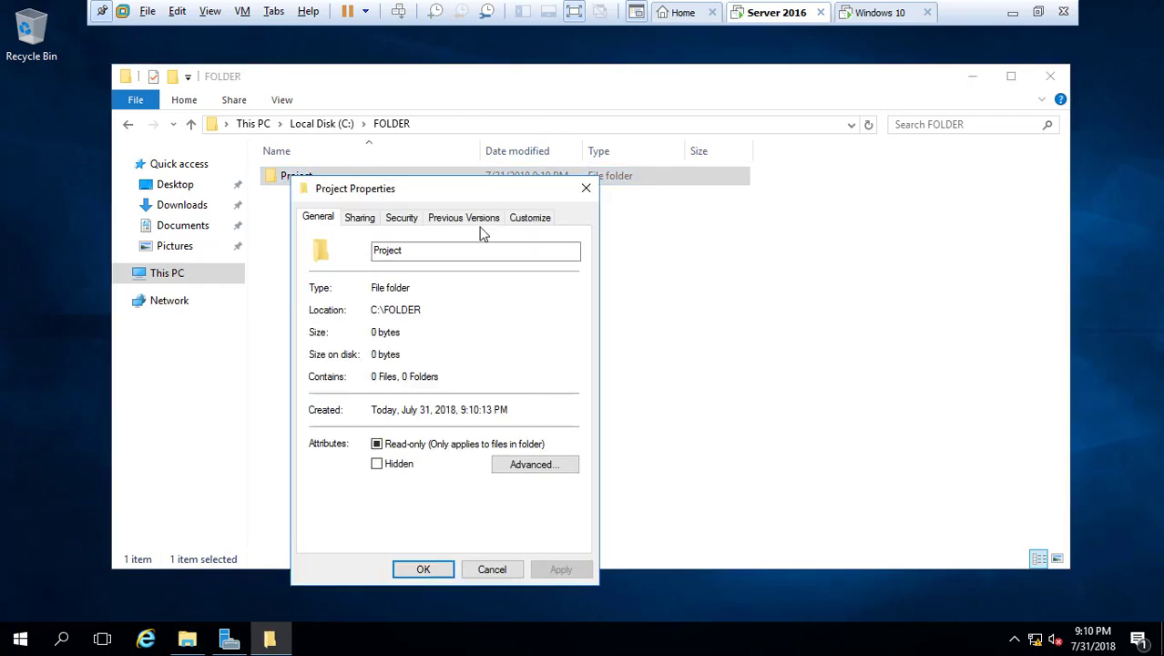
{"action": "left_click", "coordinate": [362, 221]}
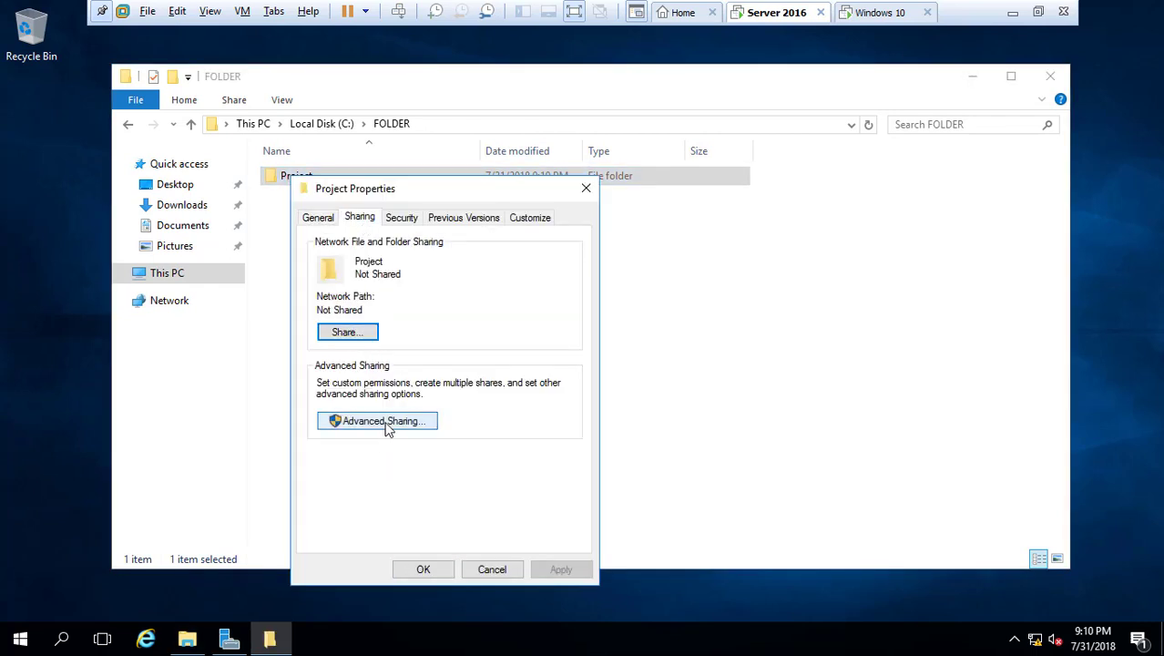
{"action": "left_click", "coordinate": [388, 424]}
{"action": "left_click", "coordinate": [316, 248]}
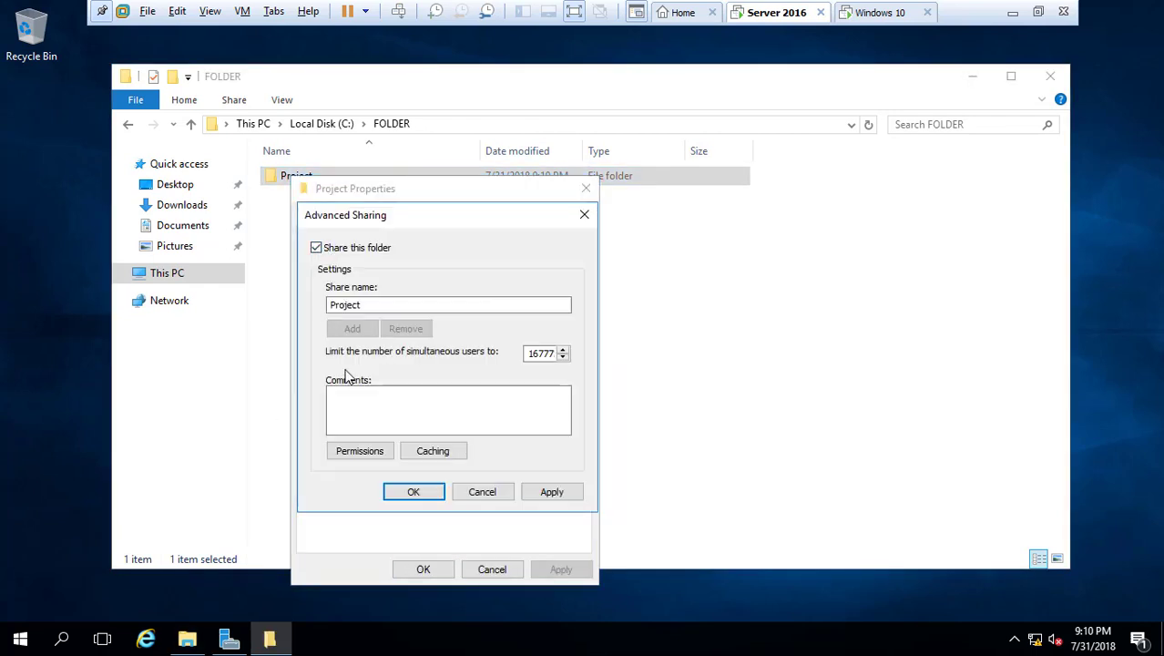
{"action": "left_click", "coordinate": [362, 453]}
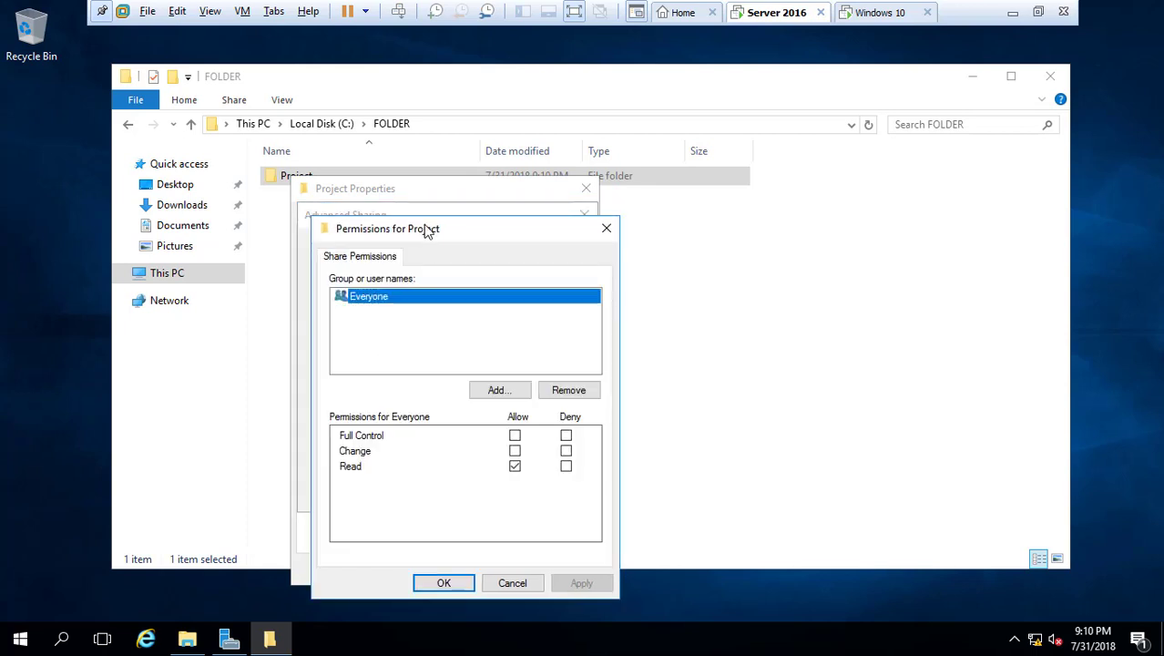
Replace Everyone with Authenticated Users allowed Change and Read, and confirm the share
{"action": "left_click_drag", "start_coordinate": [429, 229], "coordinate": [457, 129]}
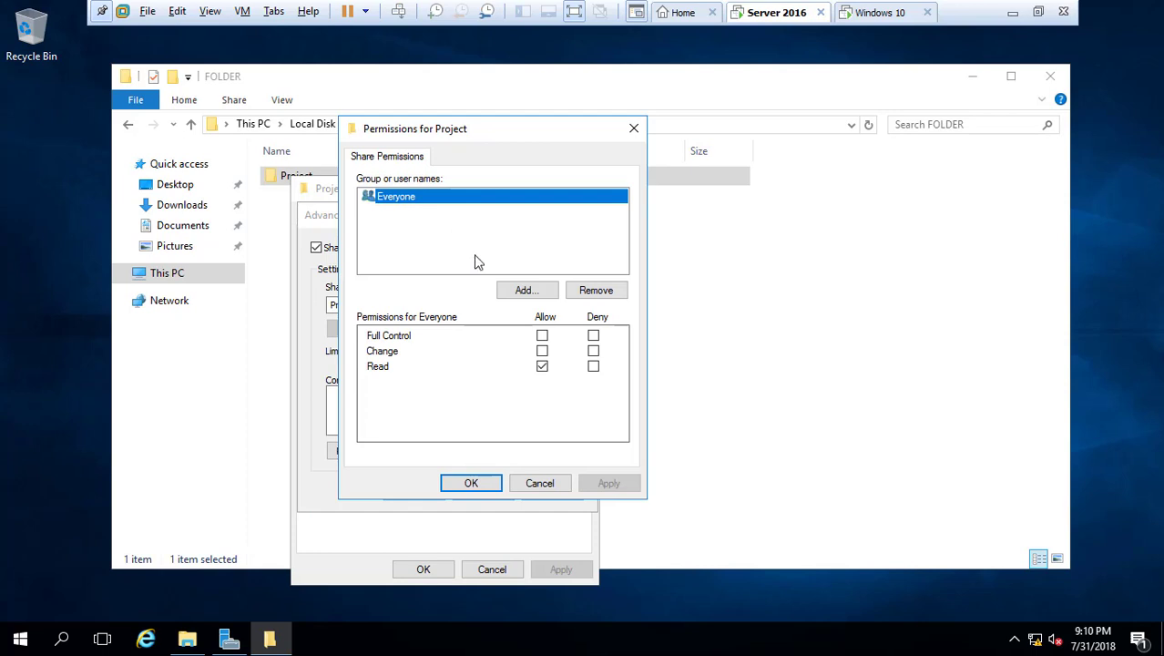
{"action": "left_click", "coordinate": [596, 292]}
{"action": "left_click", "coordinate": [521, 291]}
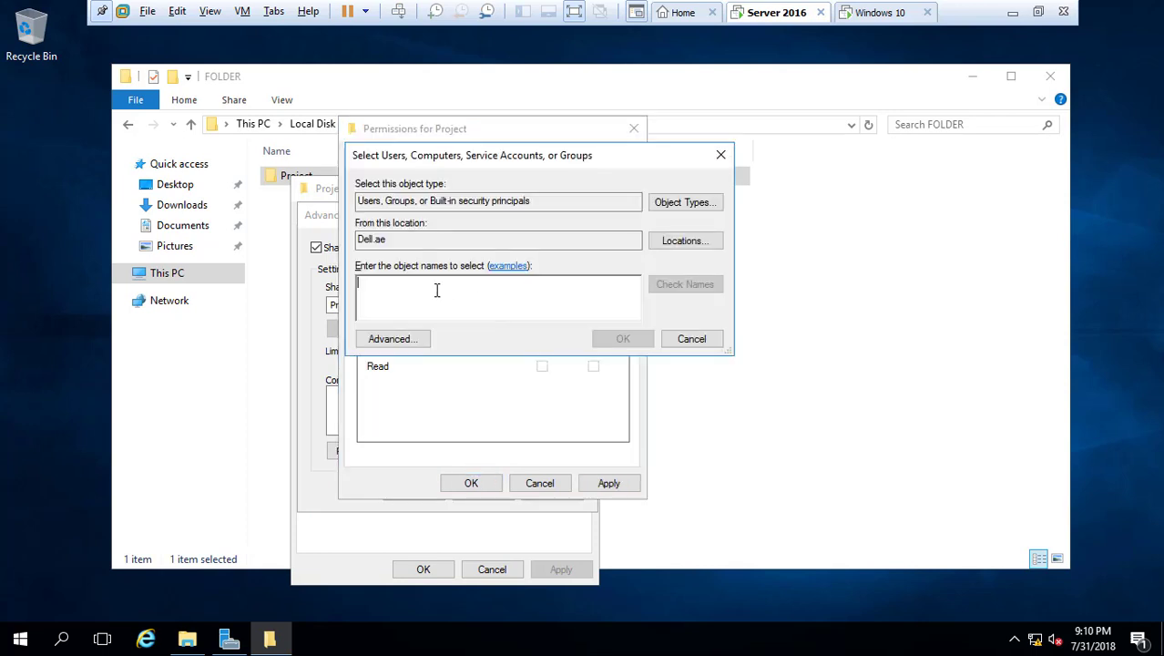
{"action": "type", "text": "authen"}
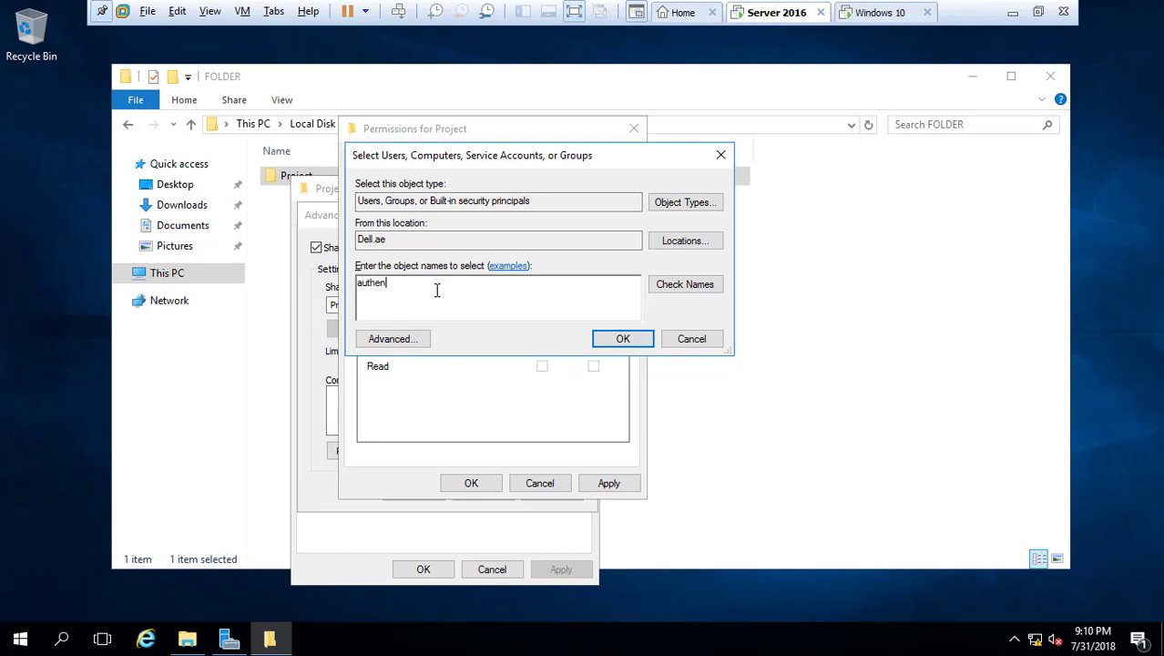
{"action": "left_click", "coordinate": [661, 284]}
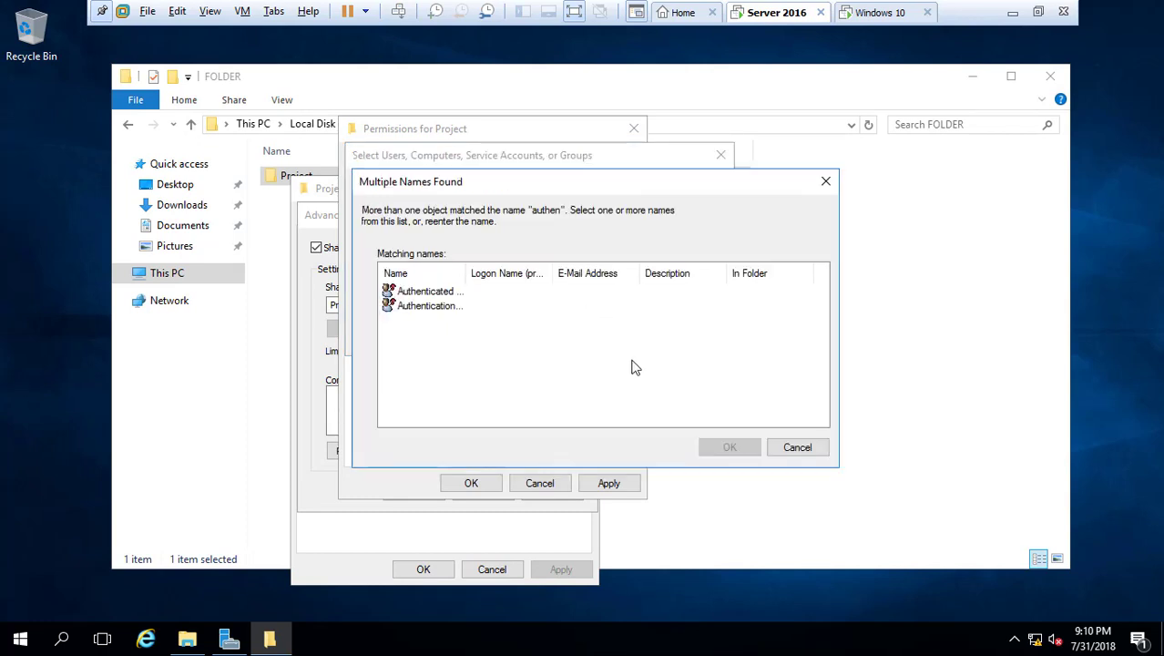
{"action": "left_click_drag", "start_coordinate": [468, 275], "coordinate": [592, 266]}
{"action": "double_click", "coordinate": [406, 291]}
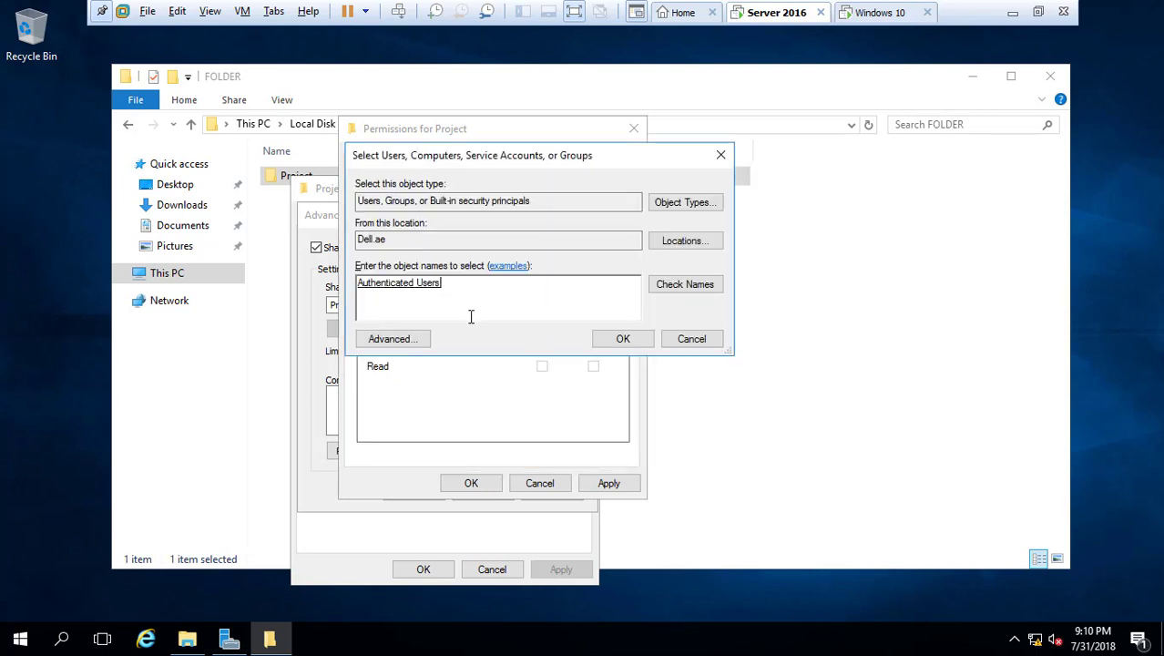
{"action": "left_click", "coordinate": [623, 338]}
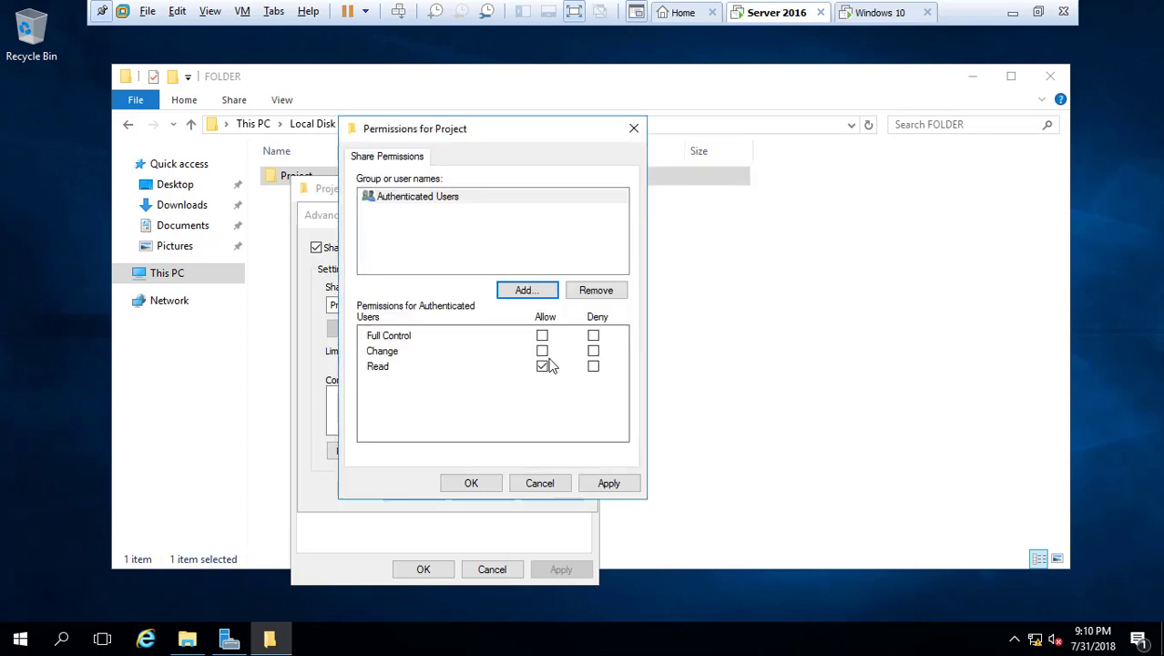
{"action": "left_click", "coordinate": [541, 352]}
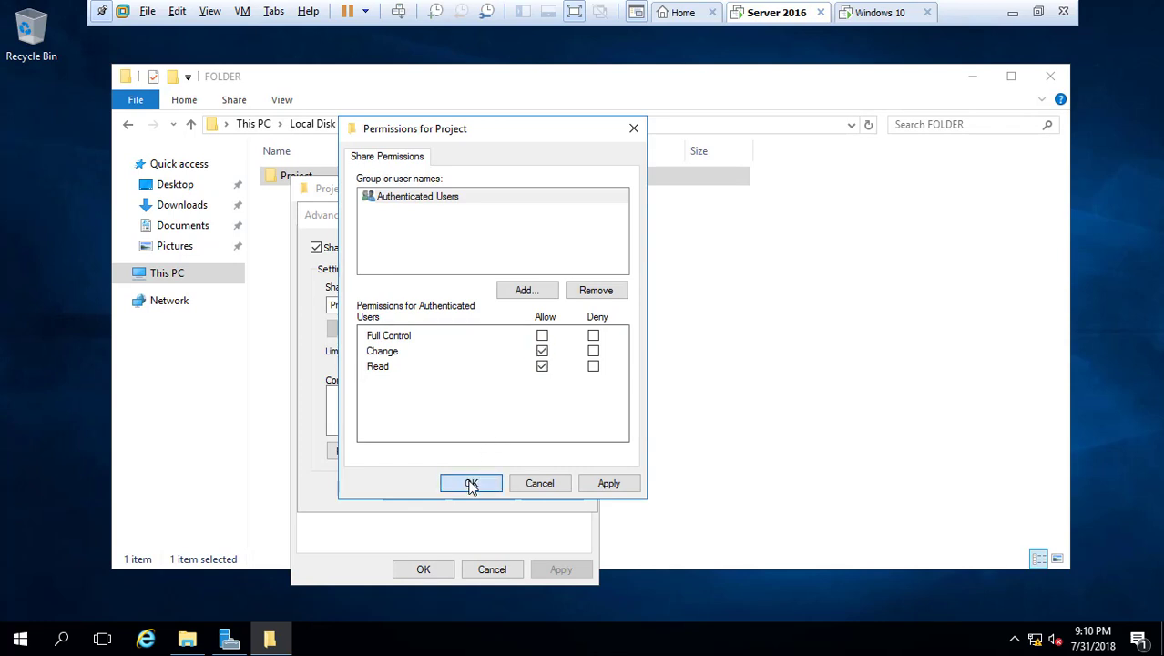
{"action": "left_click", "coordinate": [471, 484]}
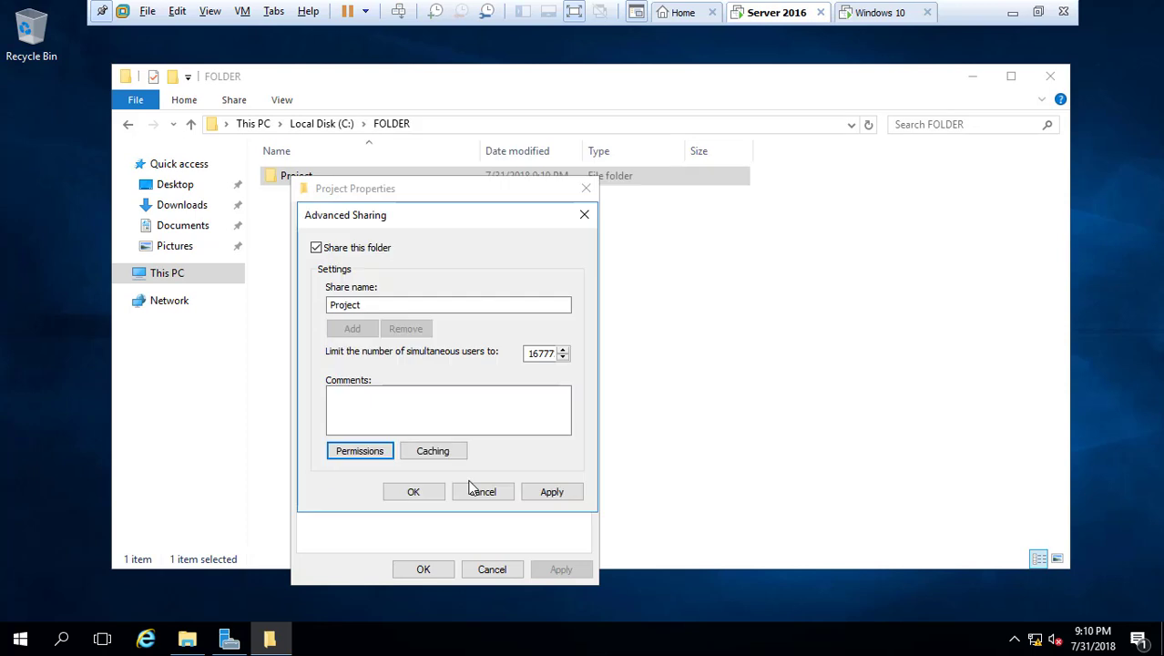
{"action": "left_click", "coordinate": [414, 494]}
{"action": "left_click", "coordinate": [416, 497]}
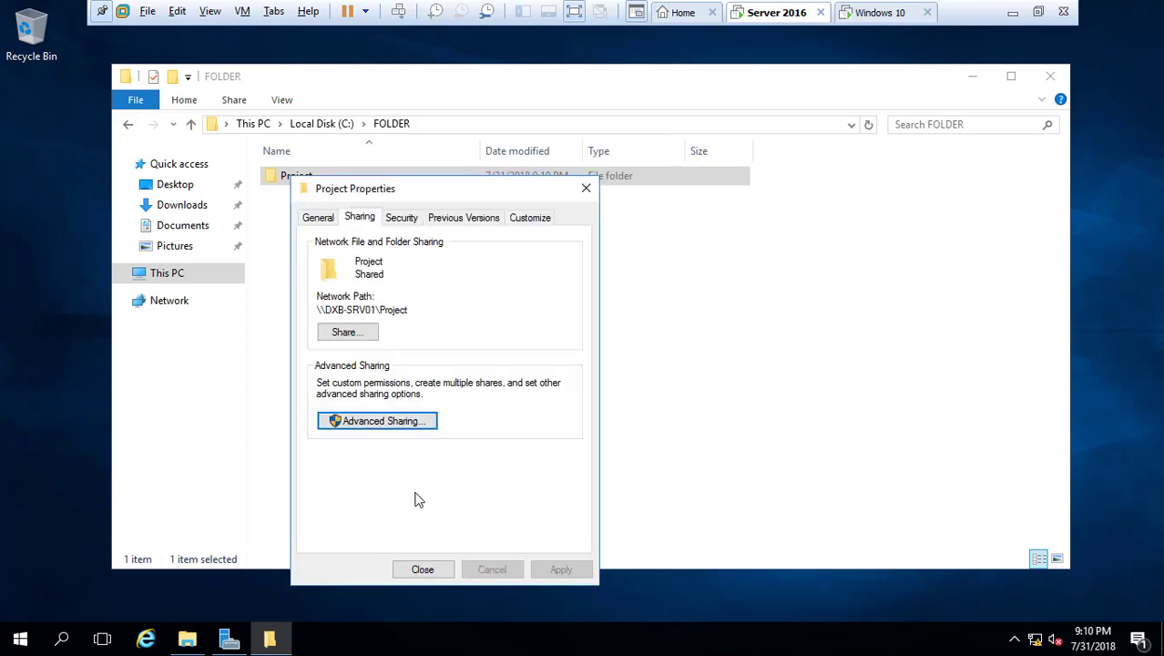
{"action": "left_click", "coordinate": [406, 226]}
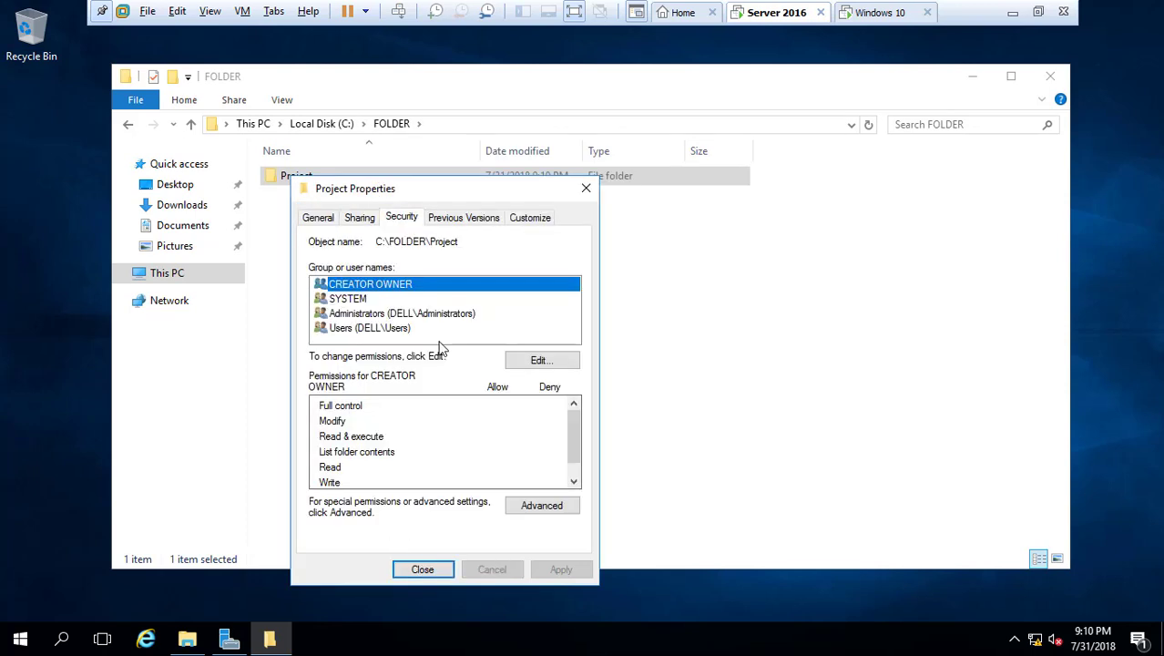
{"action": "left_click", "coordinate": [405, 333]}
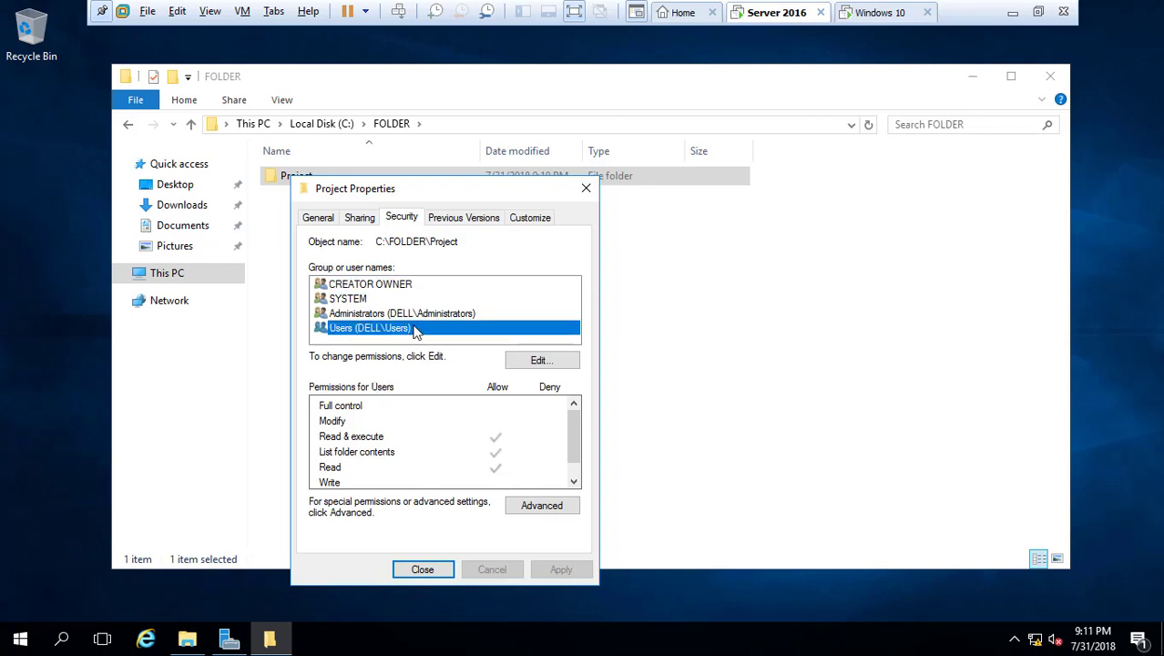
{"action": "left_click", "coordinate": [383, 316]}
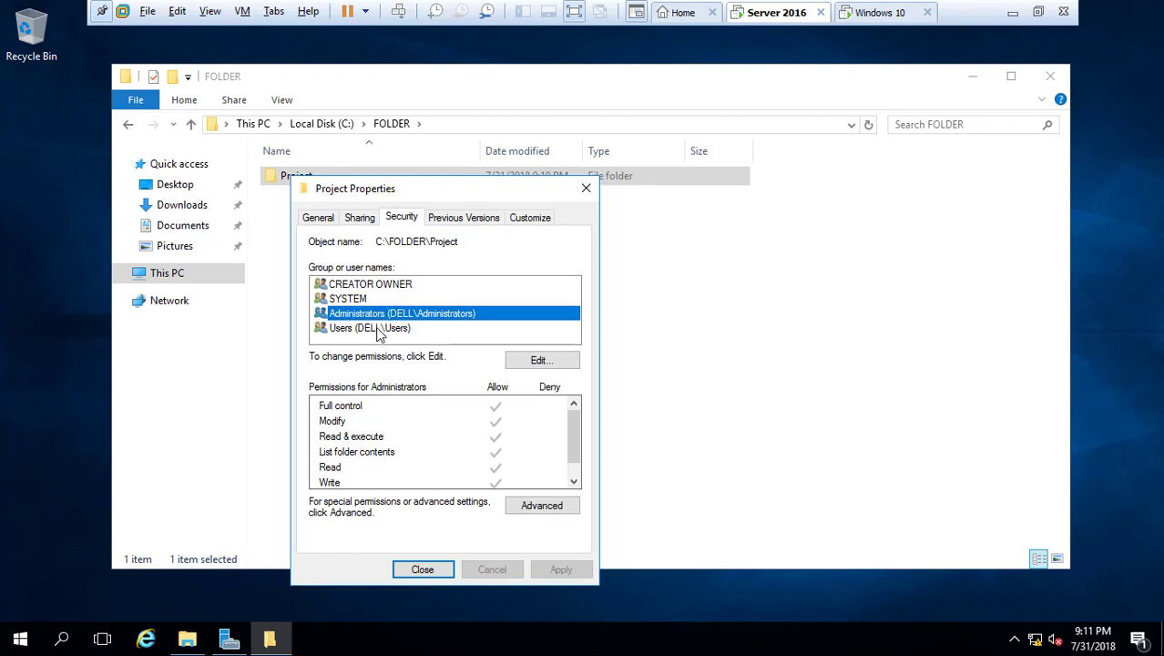
{"action": "left_click", "coordinate": [378, 332]}
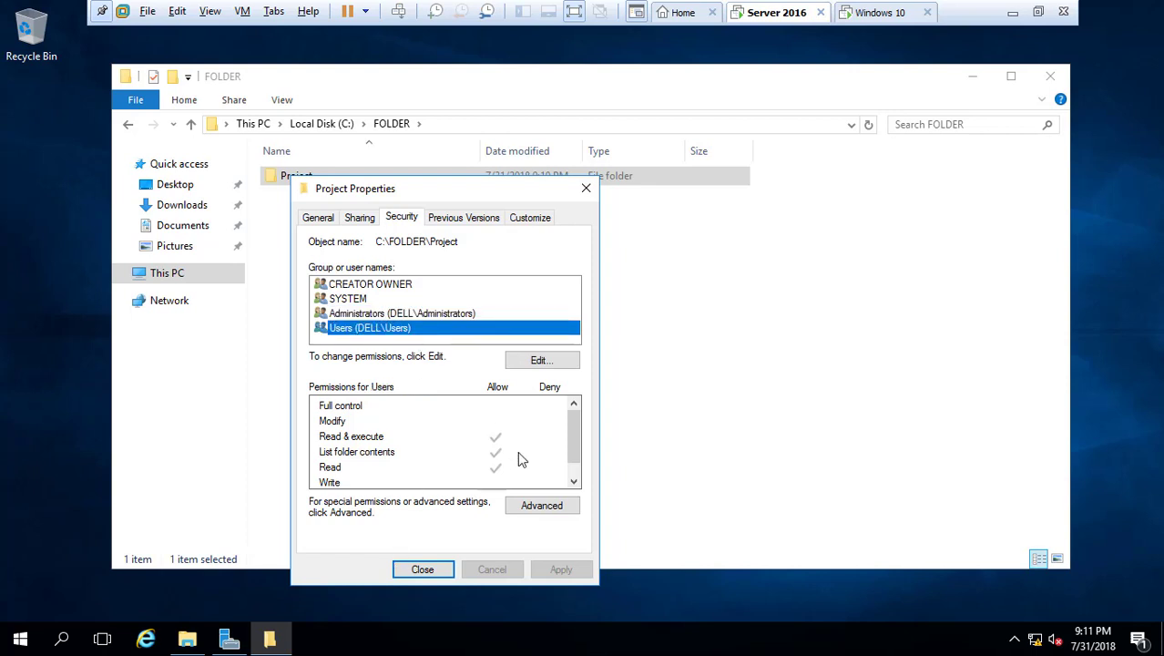
{"action": "left_click", "coordinate": [530, 504]}
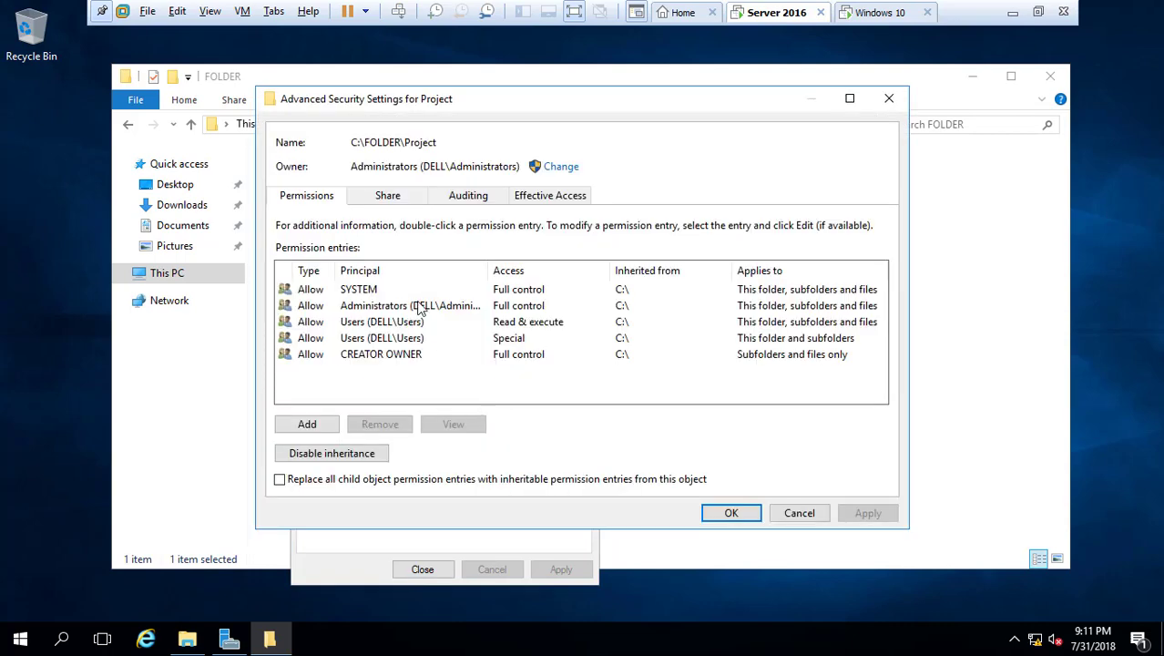
{"action": "left_click", "coordinate": [890, 98]}
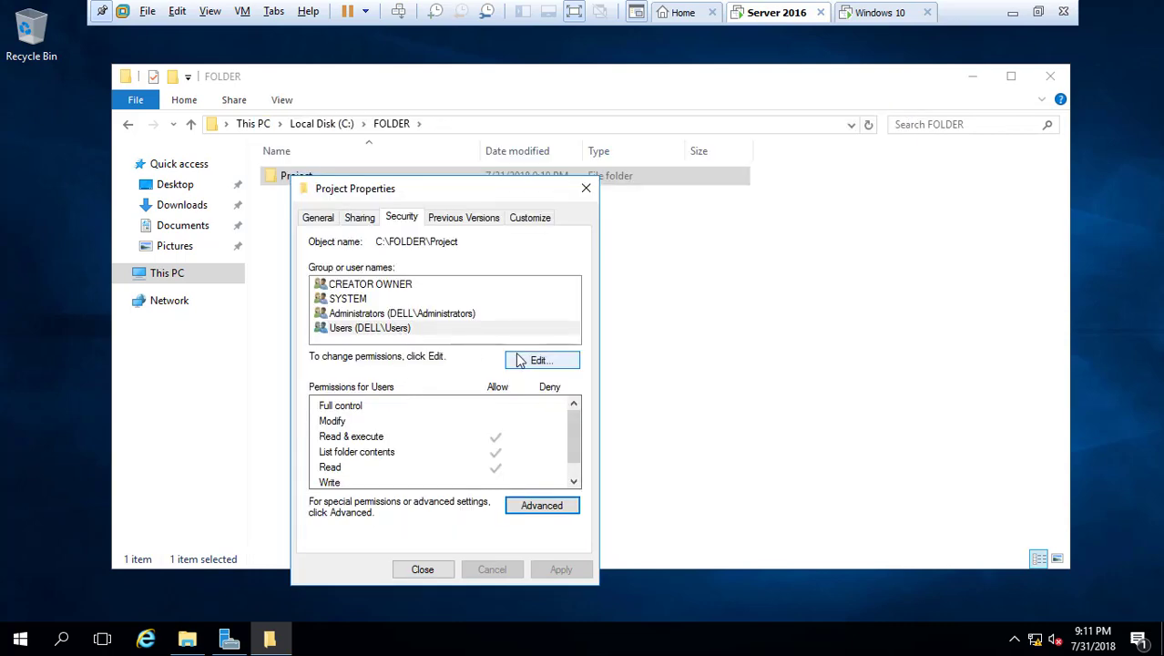
{"action": "left_click", "coordinate": [524, 362]}
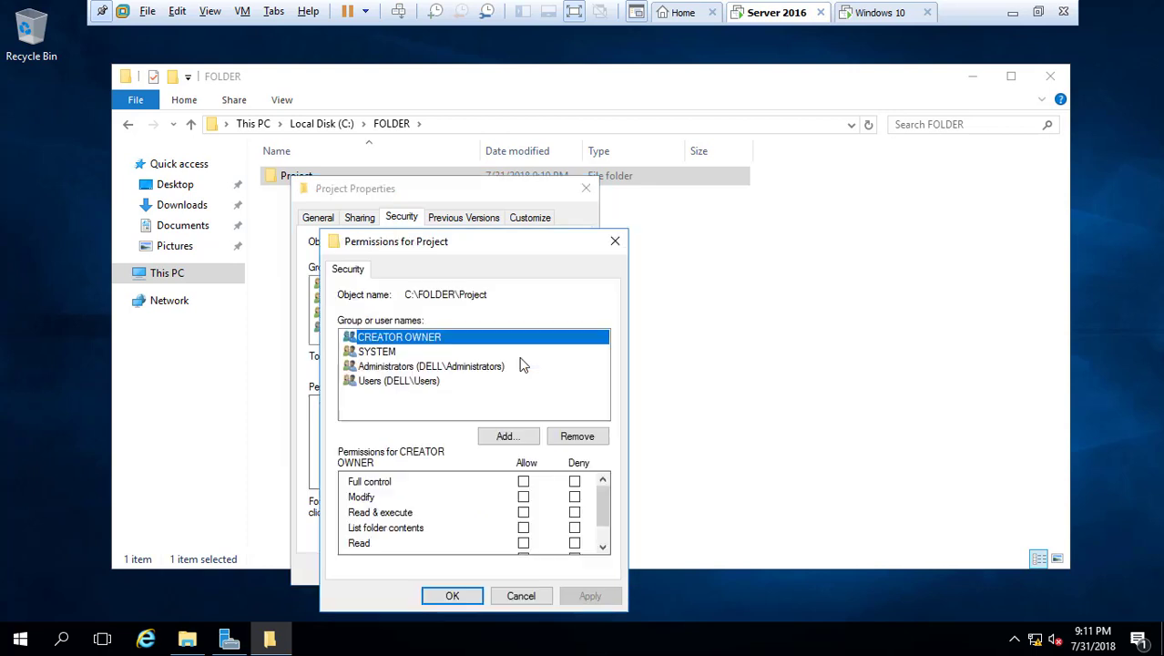
Add Authenticated Users to Project's security permissions, then remove it again
{"action": "left_click", "coordinate": [510, 439]}
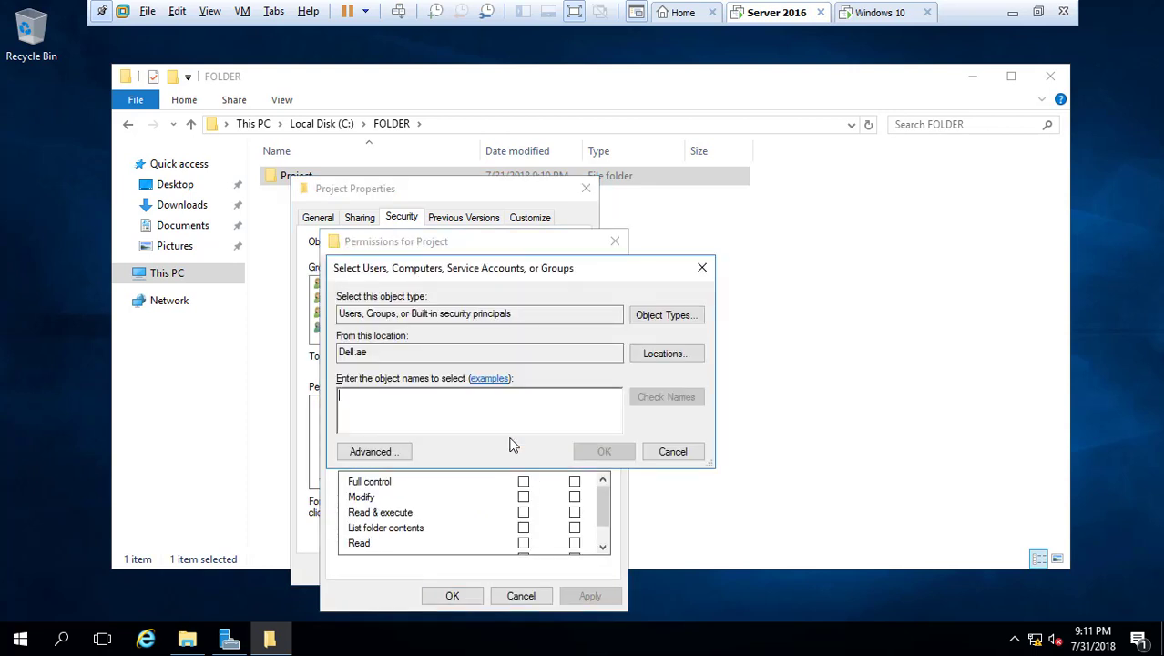
{"action": "type", "text": "Aut"}
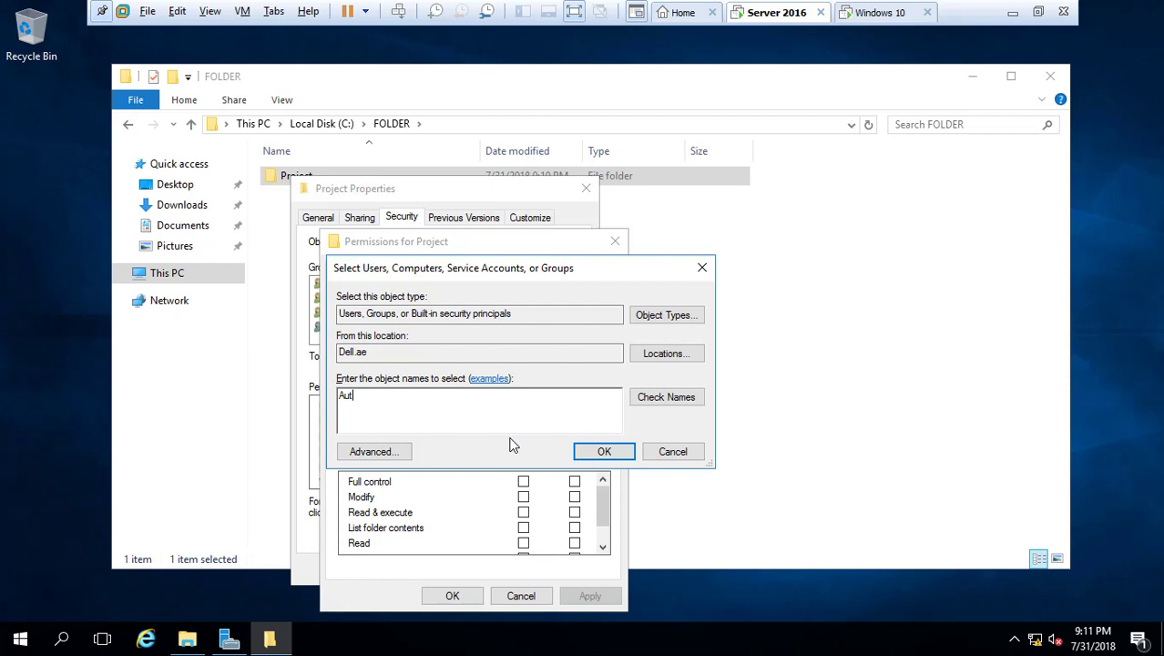
{"action": "left_click", "coordinate": [689, 397]}
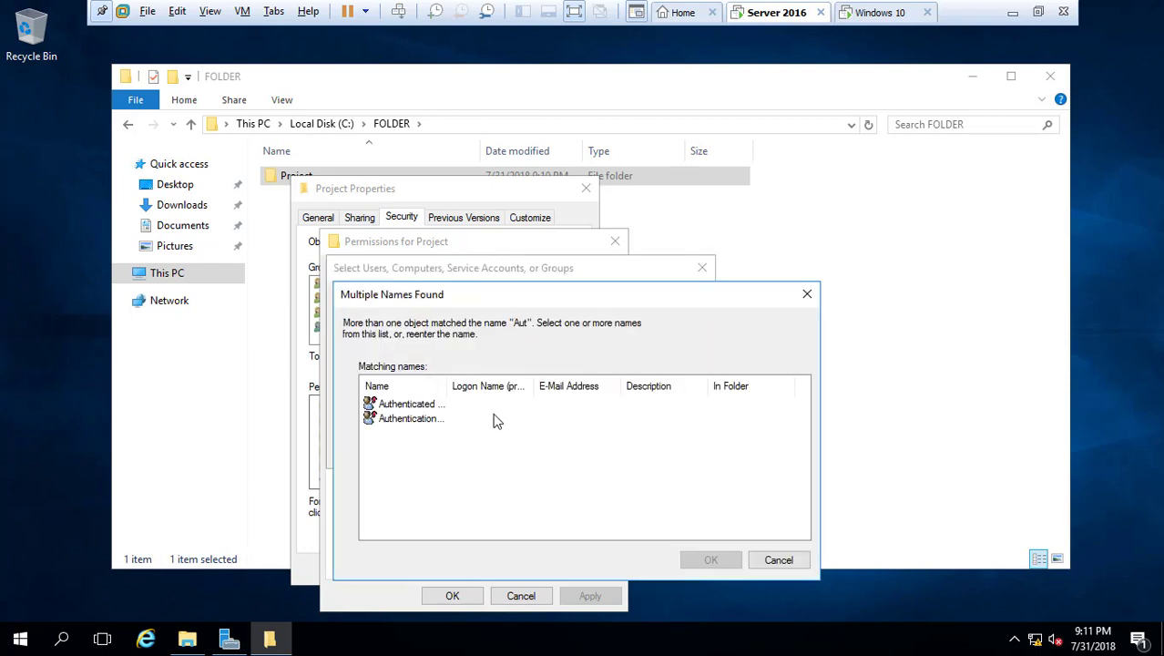
{"action": "double_click", "coordinate": [404, 404]}
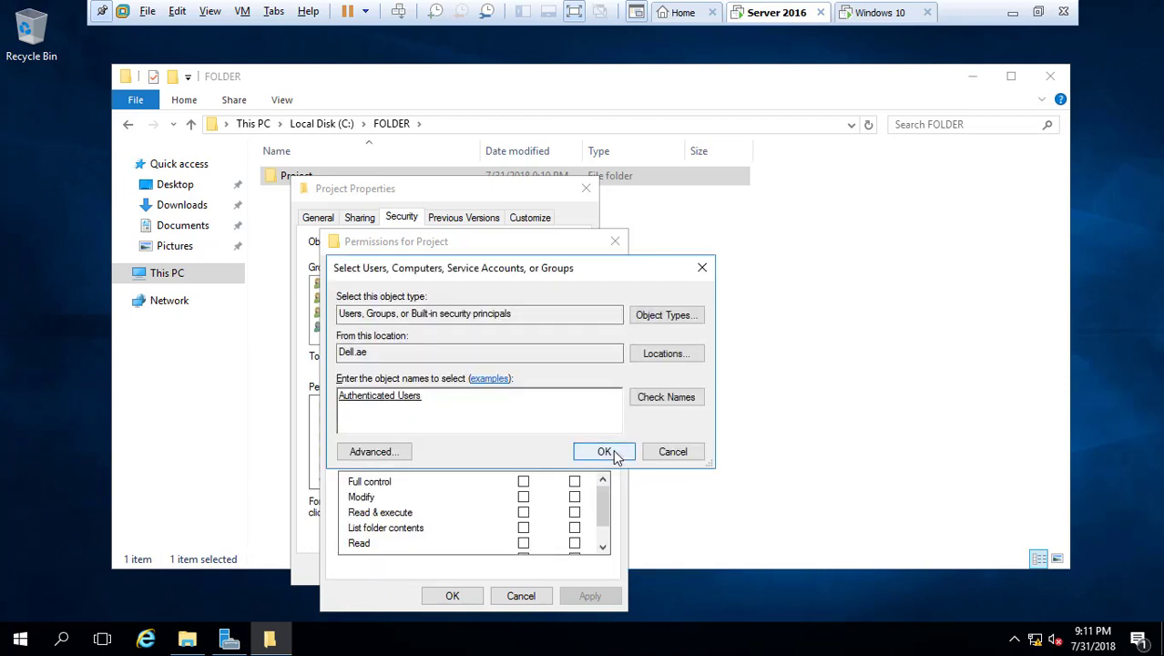
{"action": "left_click", "coordinate": [604, 452]}
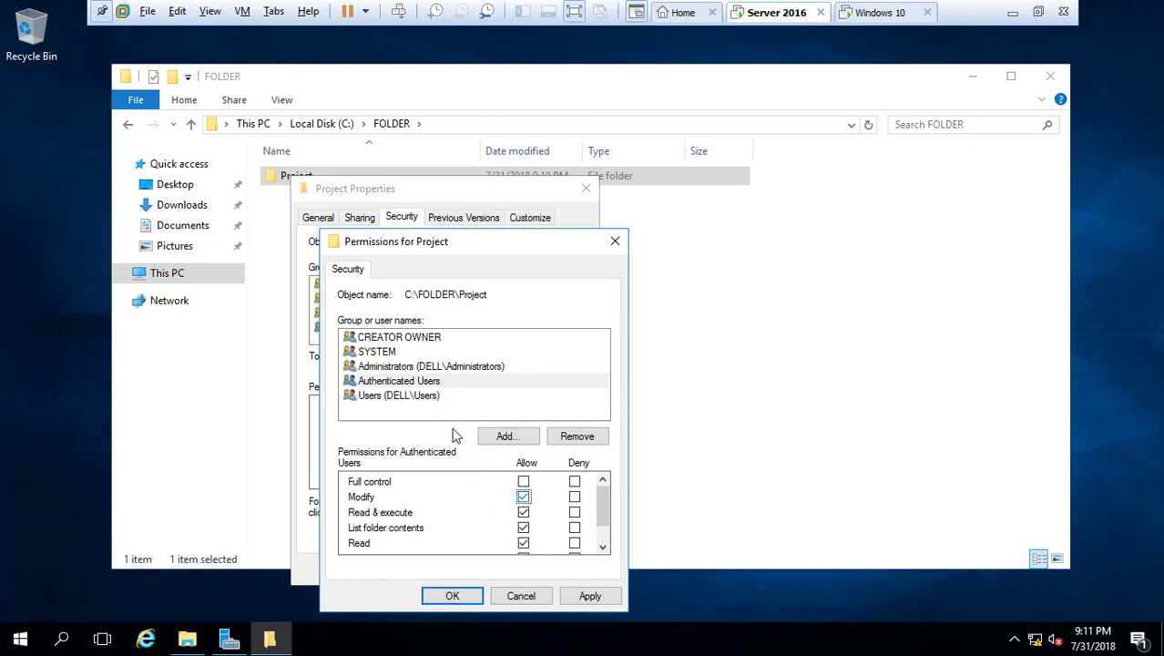
{"action": "left_click", "coordinate": [432, 403]}
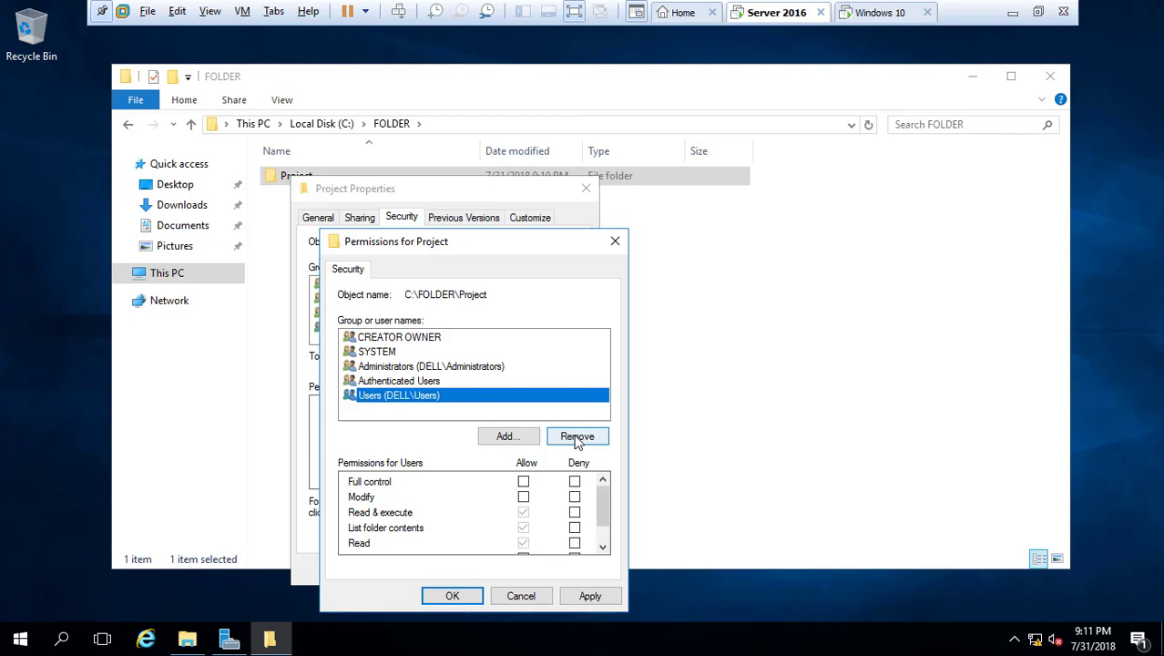
{"action": "left_click", "coordinate": [438, 382]}
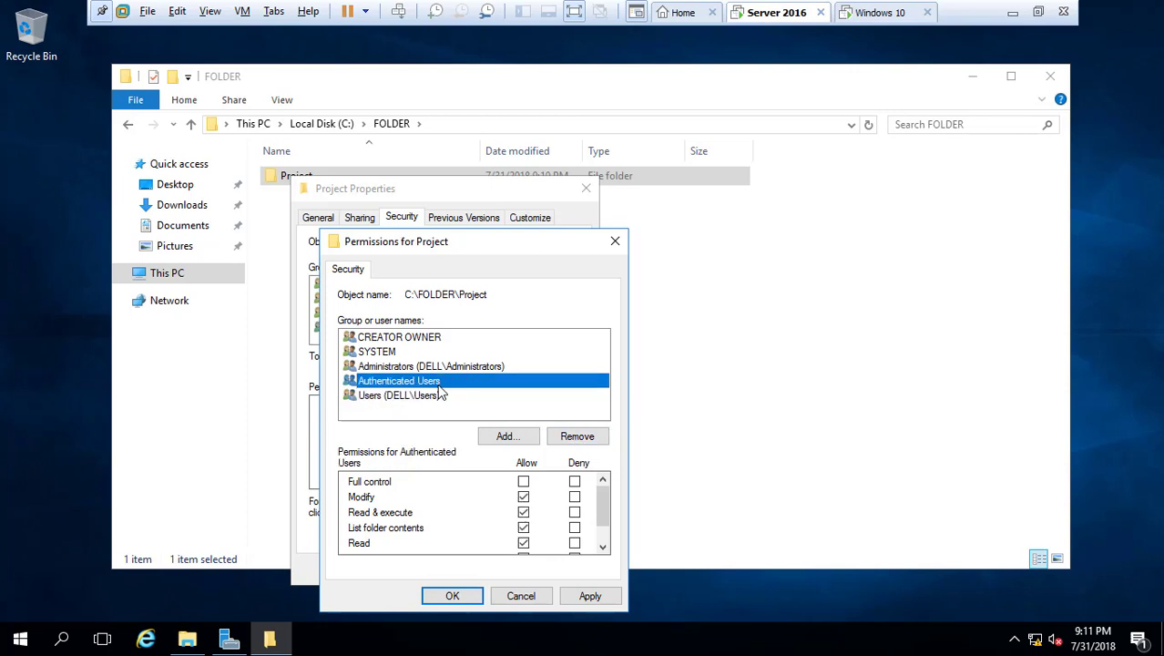
{"action": "left_click", "coordinate": [435, 394]}
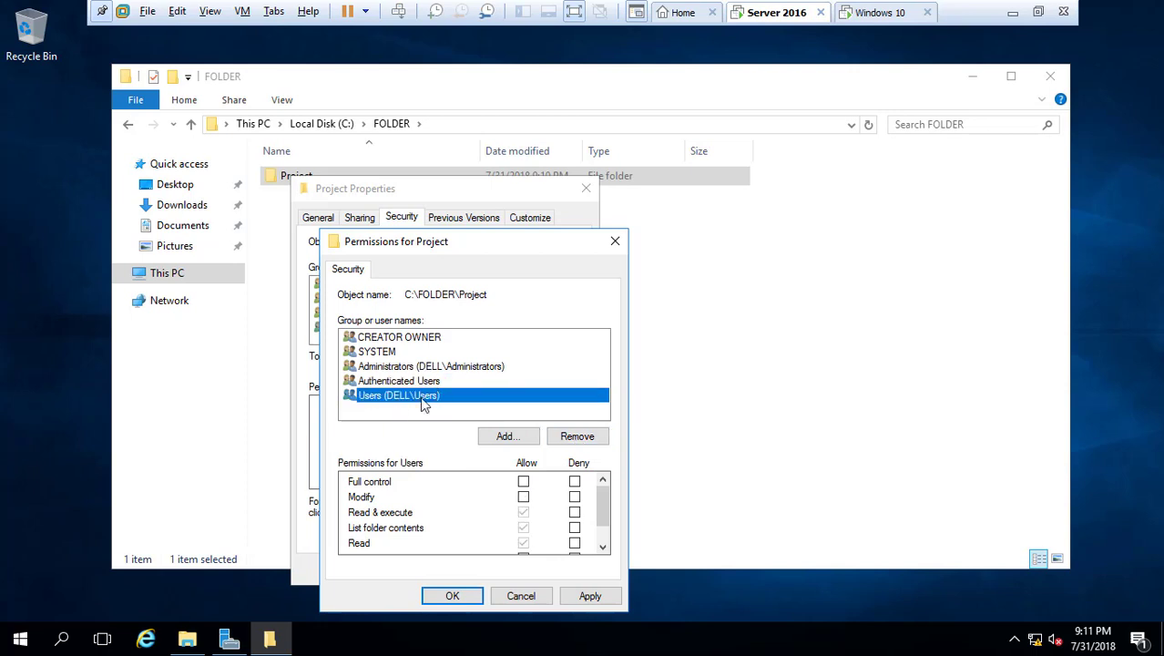
{"action": "left_click", "coordinate": [417, 381]}
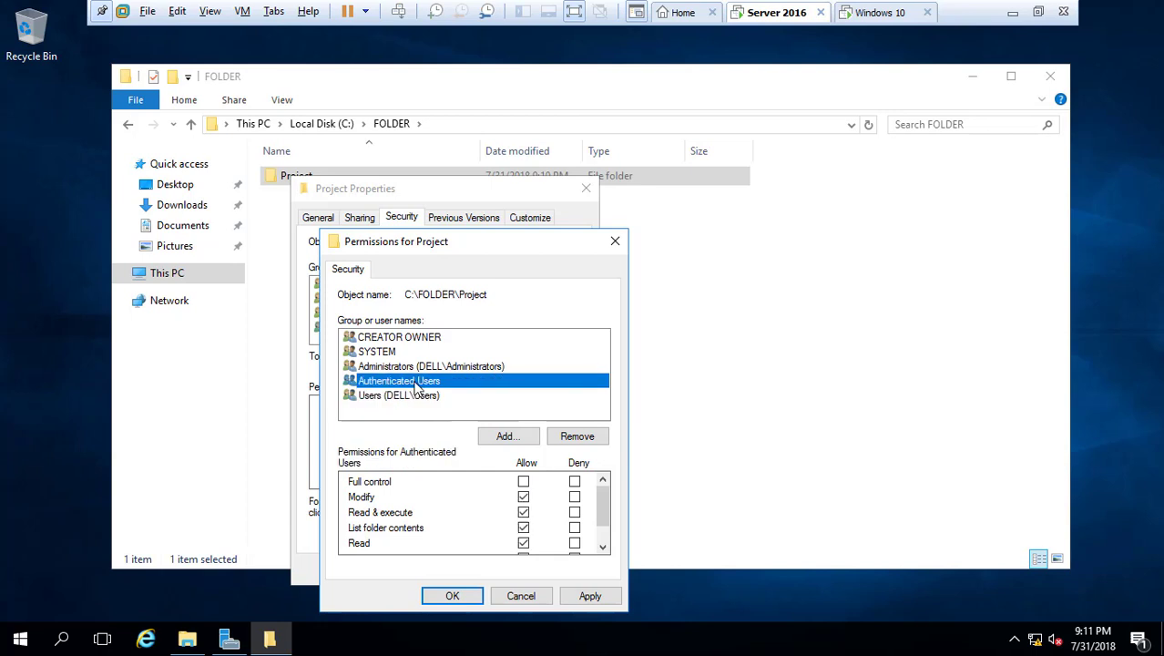
{"action": "left_click", "coordinate": [576, 437]}
Allow Modify for the Users group on Project, apply, and close the properties
{"action": "left_click", "coordinate": [401, 383]}
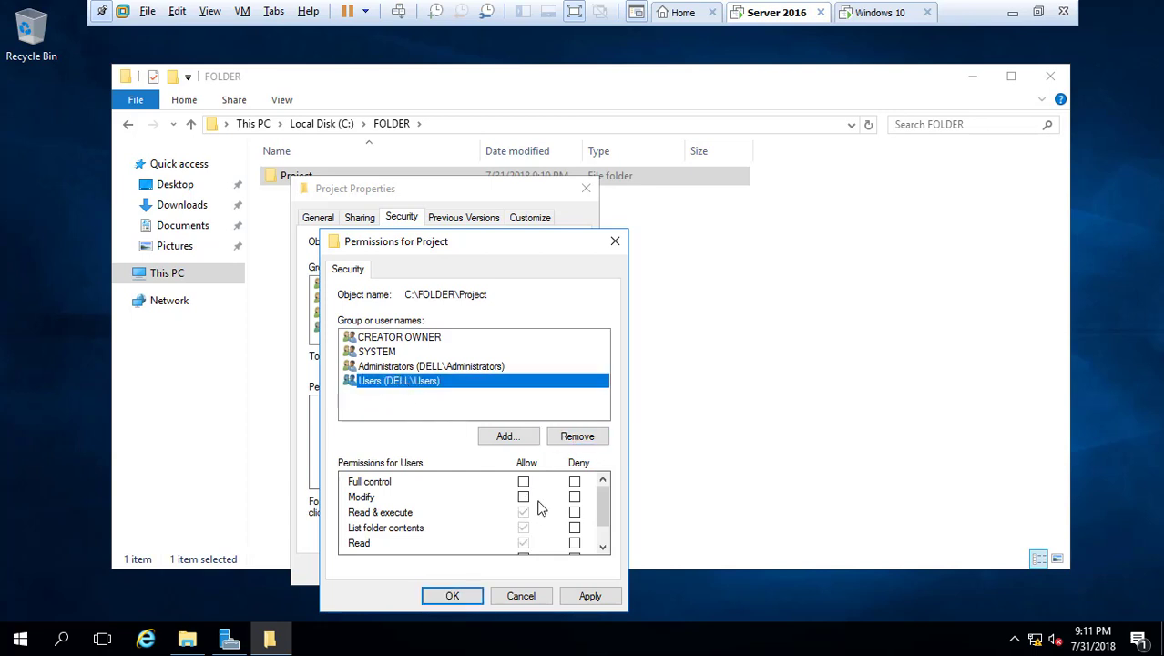
{"action": "left_click", "coordinate": [523, 497]}
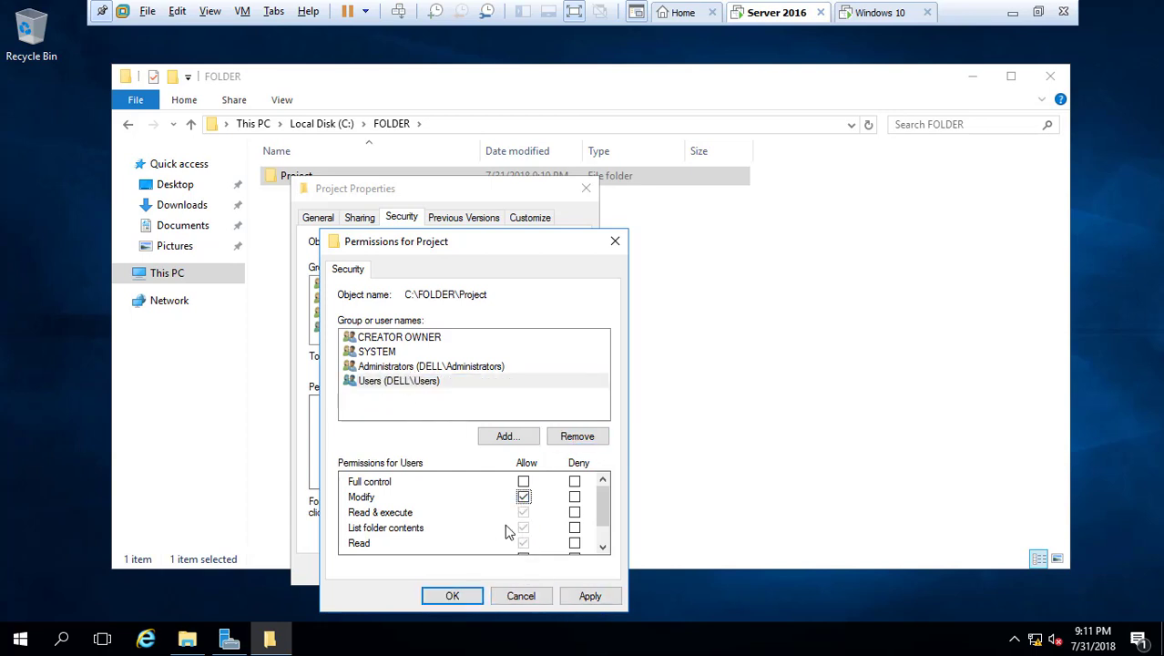
{"action": "left_click", "coordinate": [588, 596]}
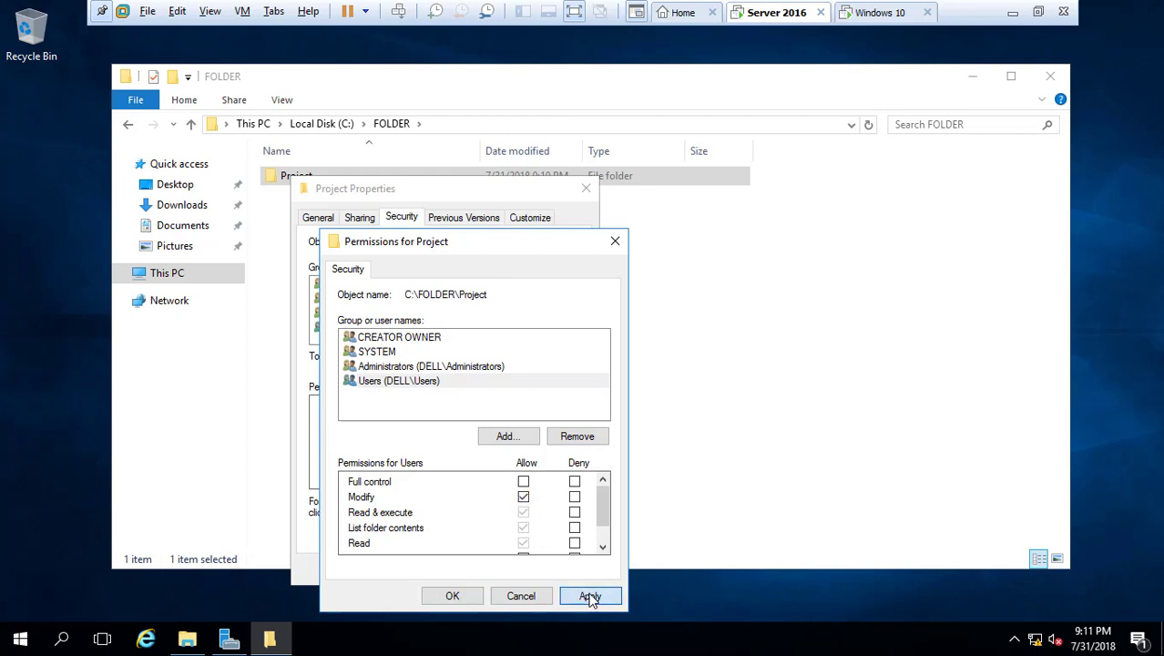
{"action": "left_click", "coordinate": [453, 597]}
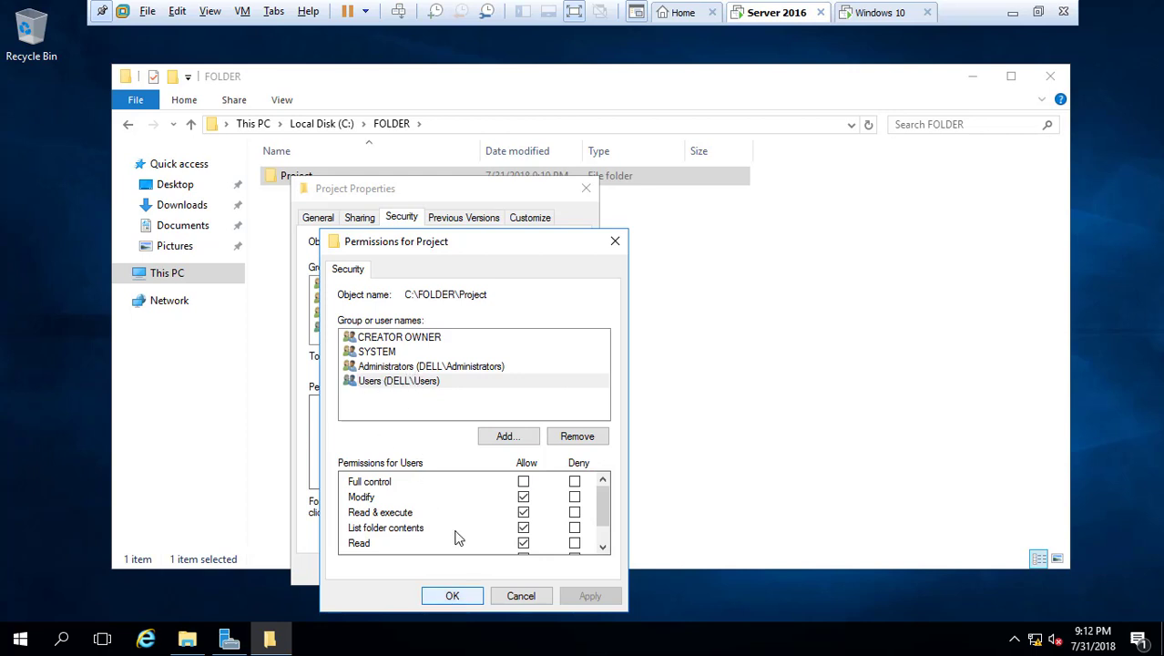
{"action": "left_click", "coordinate": [453, 597]}
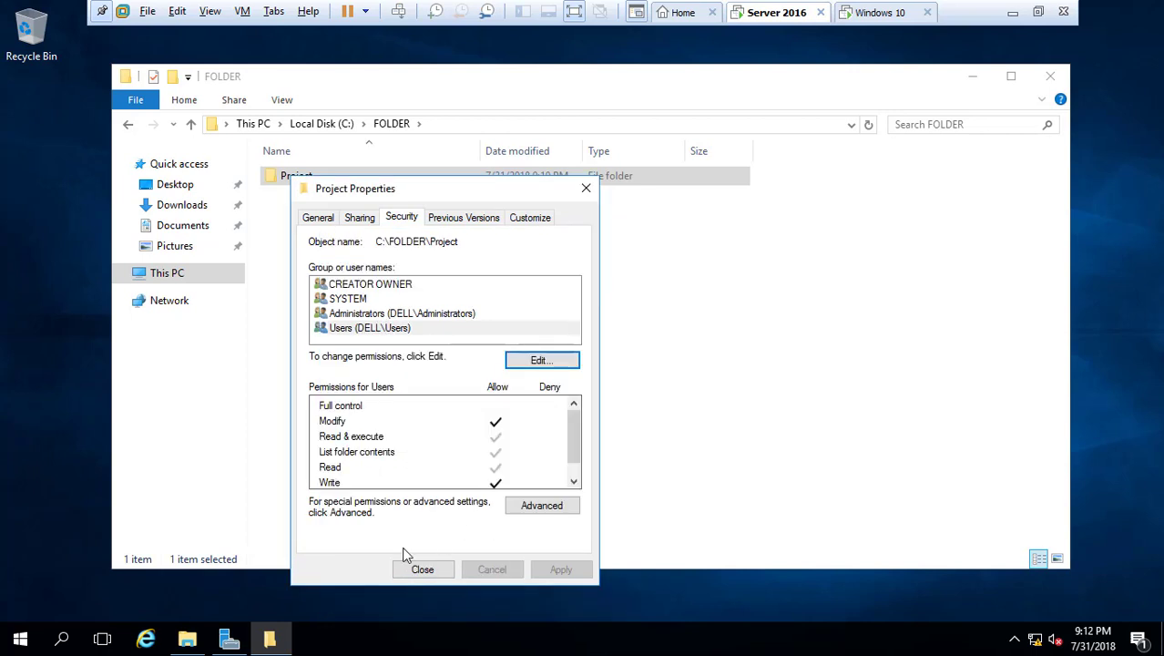
{"action": "left_click", "coordinate": [425, 571]}
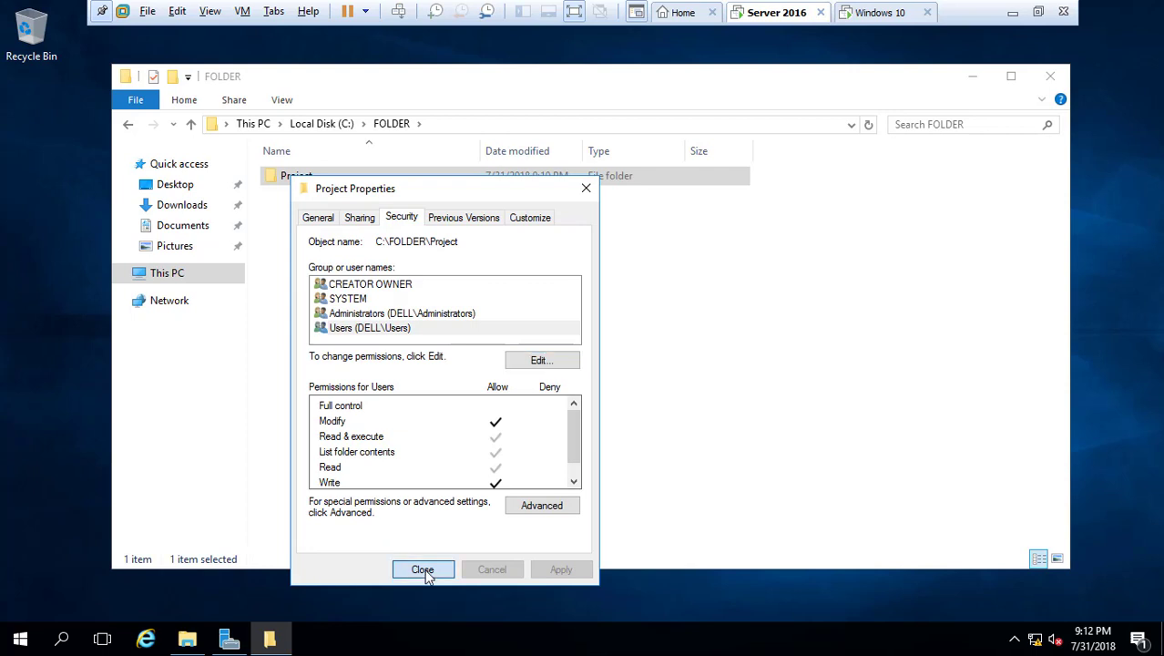
Copy the network path \\DXB-SRV01\Project from the Project folder's Sharing tab
{"action": "right_click", "coordinate": [290, 177]}
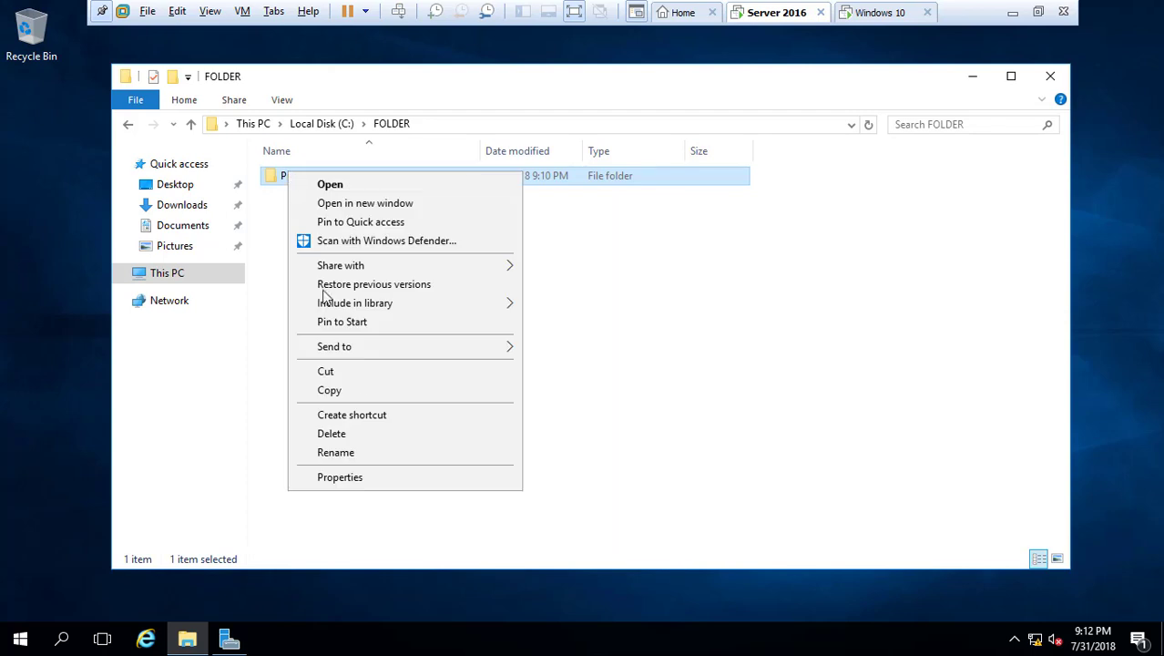
{"action": "left_click", "coordinate": [374, 477]}
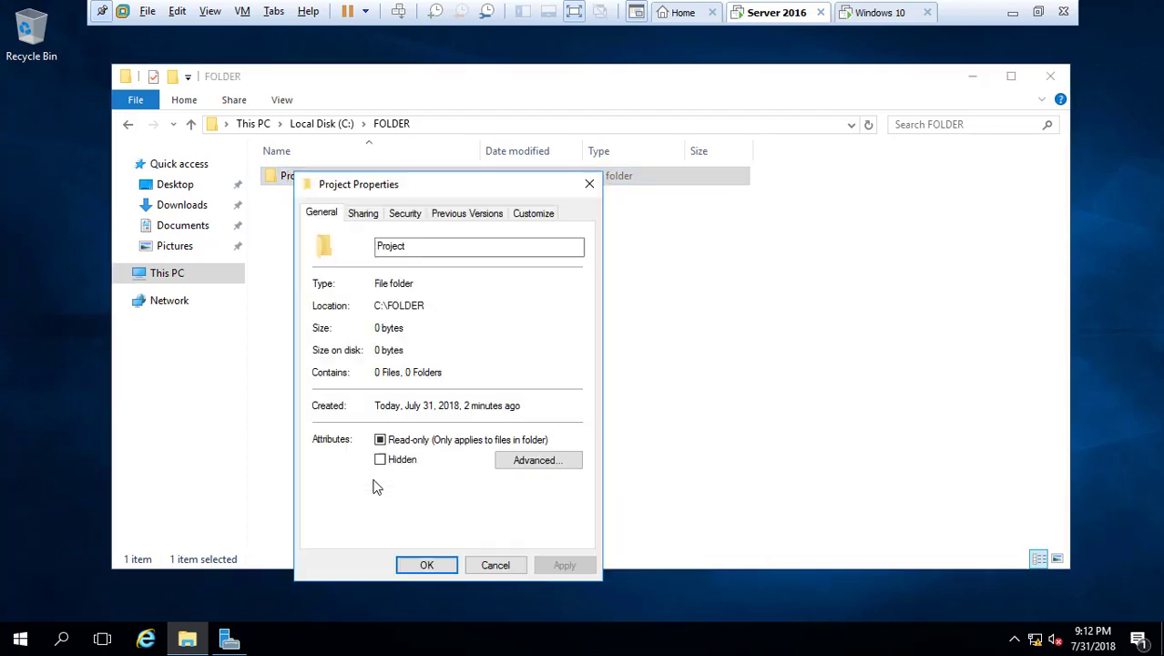
{"action": "left_click", "coordinate": [363, 214]}
{"action": "left_click_drag", "start_coordinate": [416, 303], "coordinate": [317, 307]}
{"action": "right_click", "coordinate": [344, 311]}
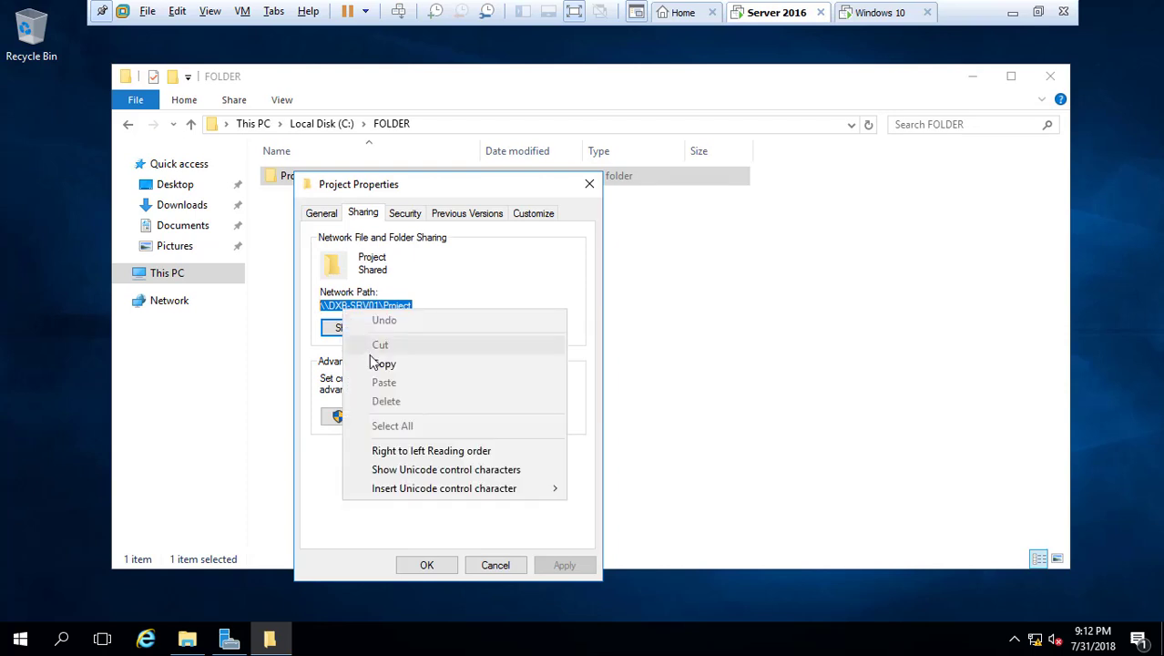
{"action": "left_click", "coordinate": [374, 362]}
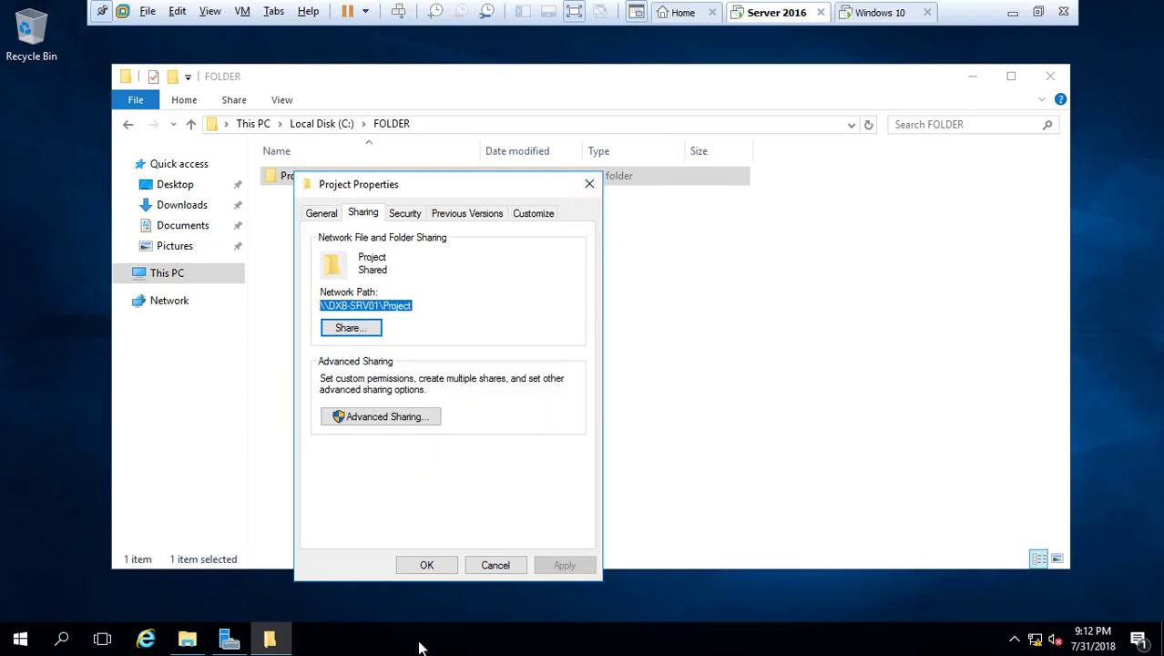
{"action": "left_click", "coordinate": [228, 639]}
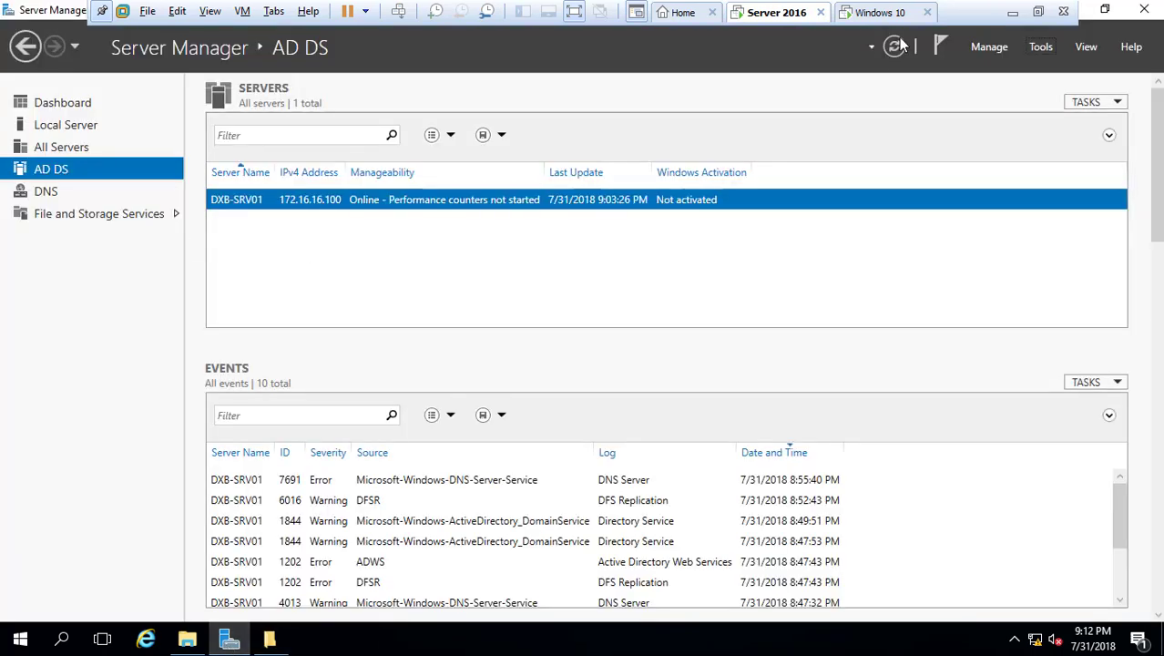
In Dell.ae, add a Project shared-folder object using the pasted path \\DXB-SRV01\Project
{"action": "left_click", "coordinate": [1041, 47]}
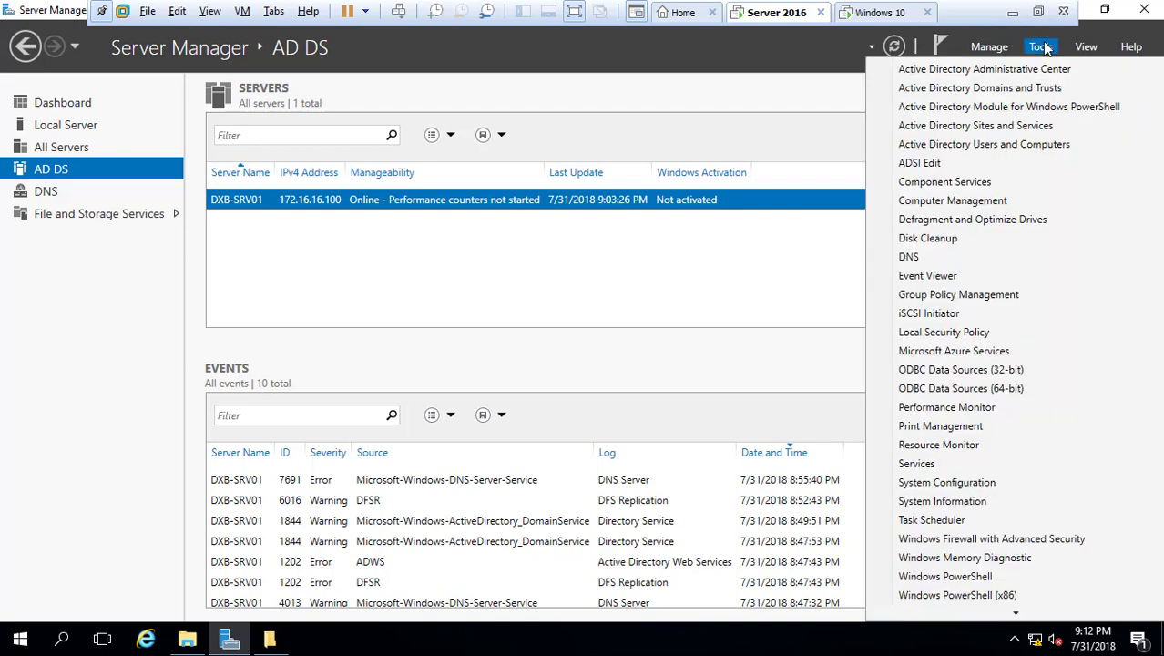
{"action": "left_click", "coordinate": [986, 145]}
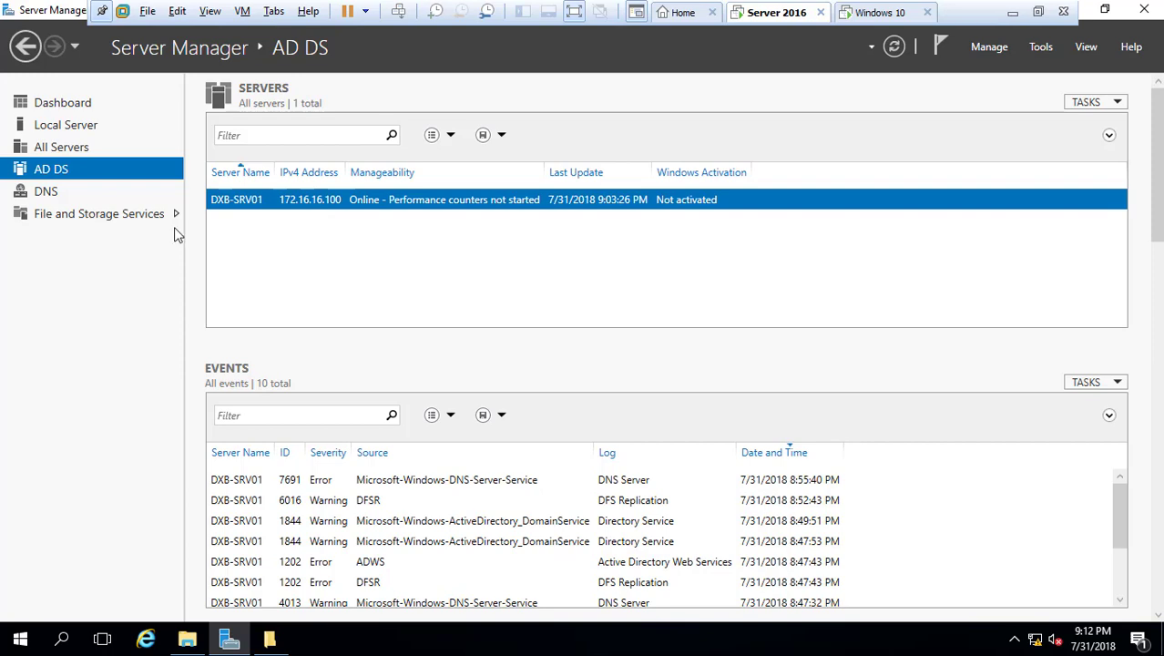
{"action": "left_click", "coordinate": [108, 188]}
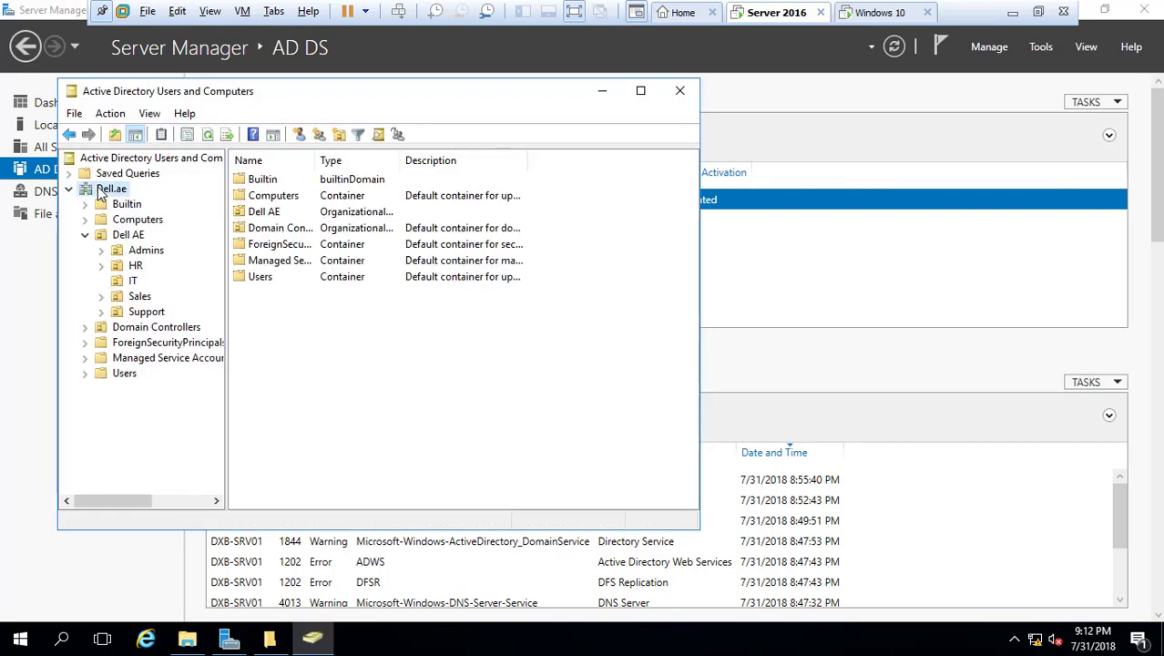
{"action": "right_click", "coordinate": [116, 189]}
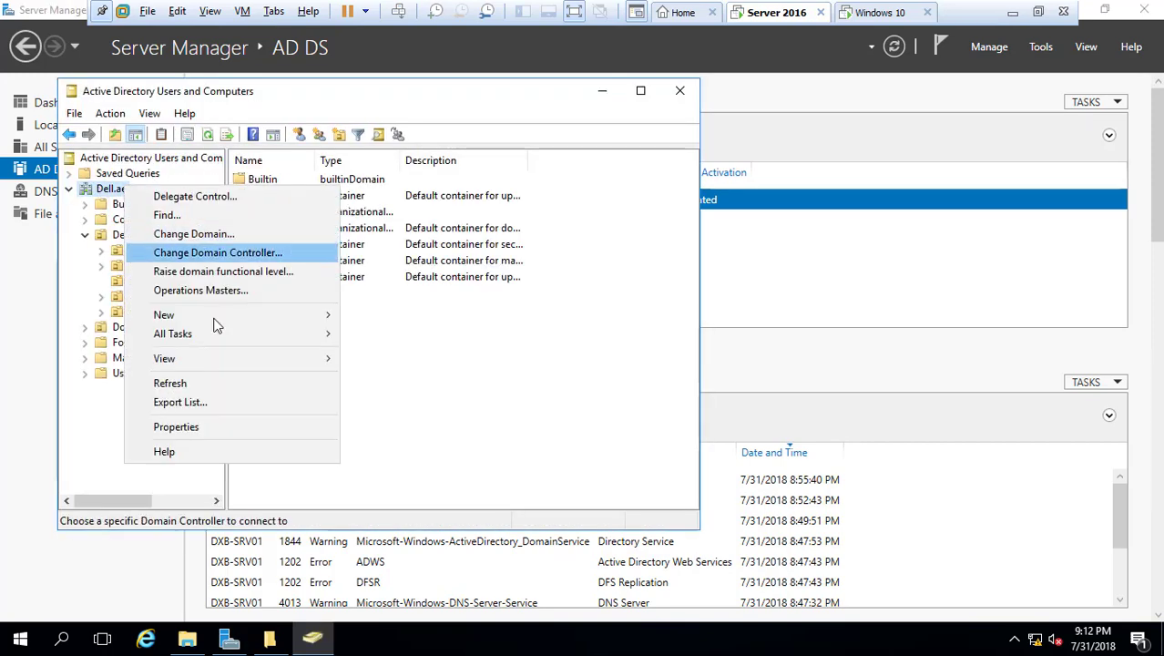
{"action": "mouse_move", "coordinate": [314, 315]}
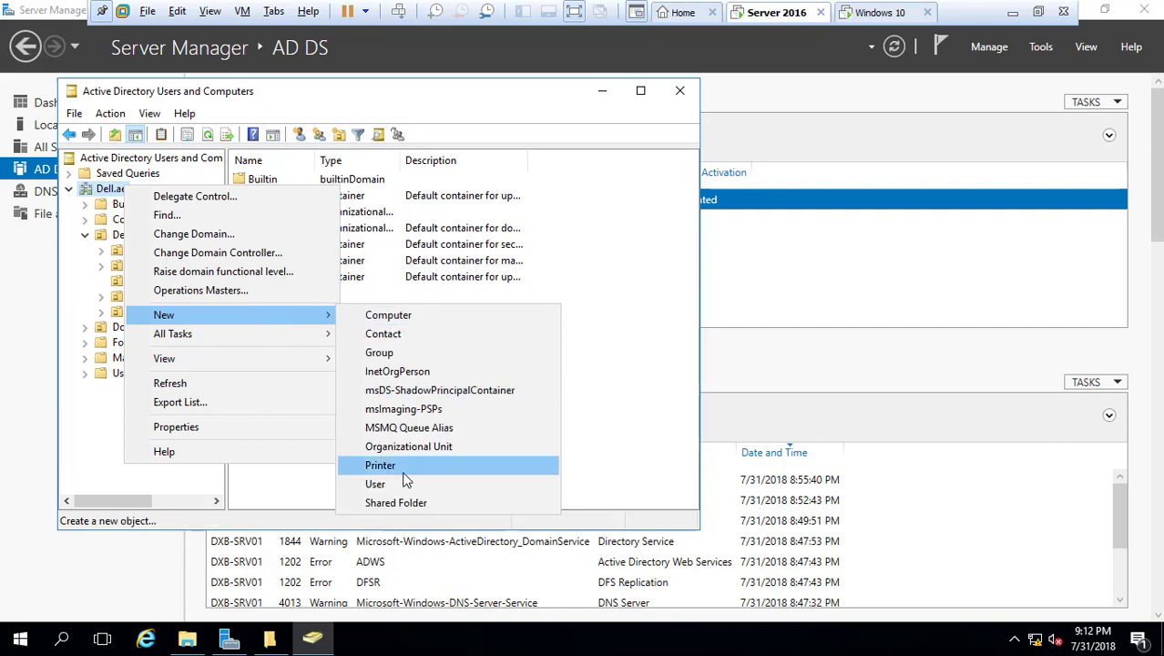
{"action": "left_click", "coordinate": [395, 503]}
{"action": "left_click", "coordinate": [212, 256]}
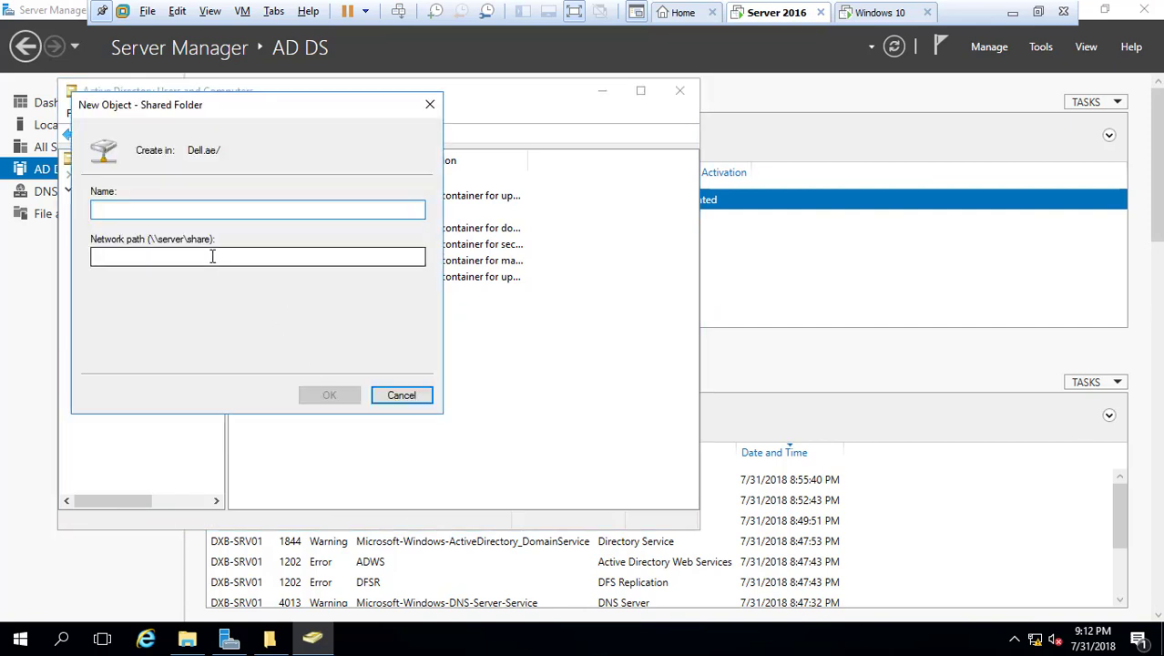
{"action": "key", "text": "ctrl+v"}
{"action": "left_click", "coordinate": [166, 210]}
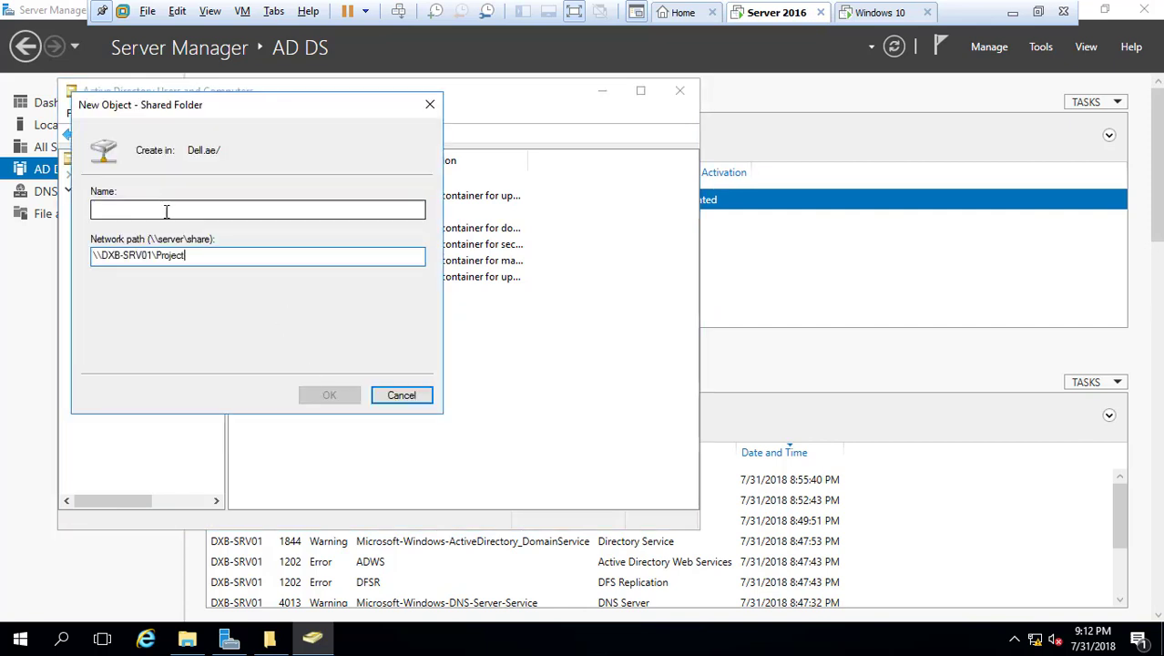
{"action": "type", "text": "Project"}
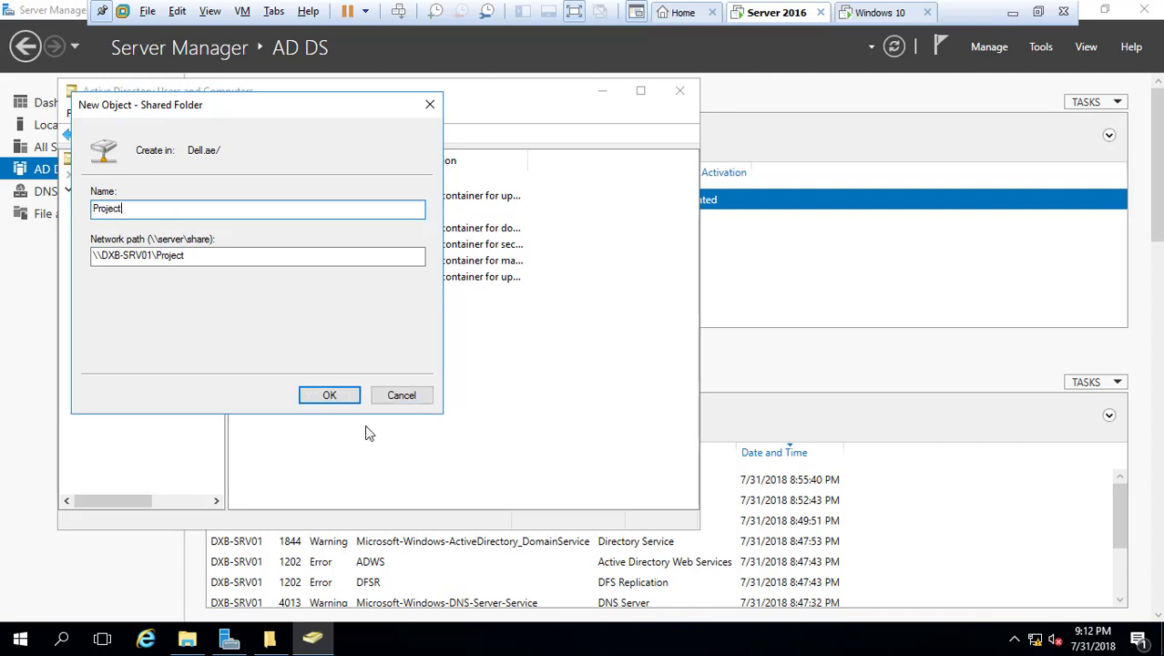
{"action": "left_click", "coordinate": [327, 398]}
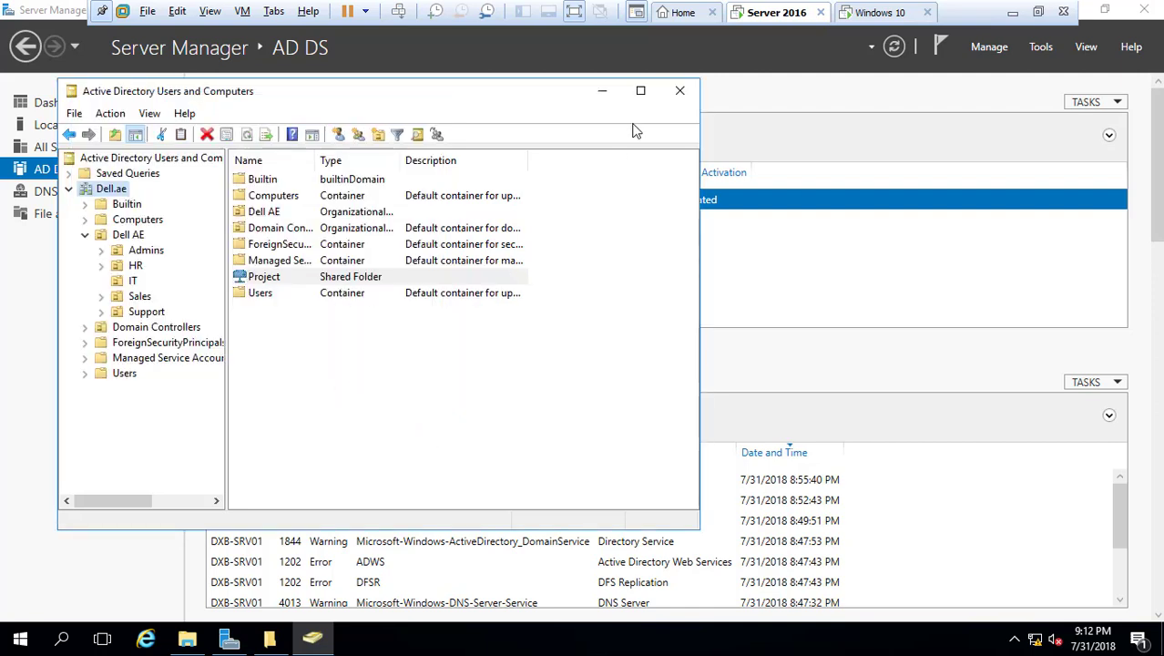
{"action": "left_click", "coordinate": [682, 95]}
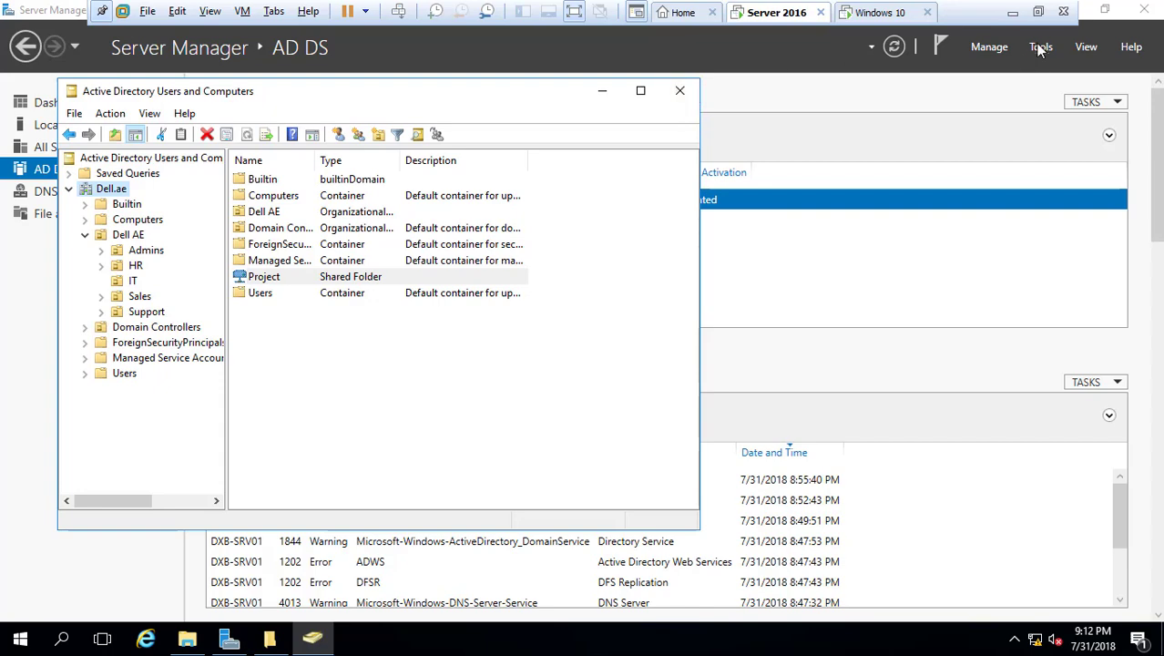
Open Group Policy Management and select the Sales OU under Dell.ae > Dell AE
{"action": "left_click", "coordinate": [1040, 47]}
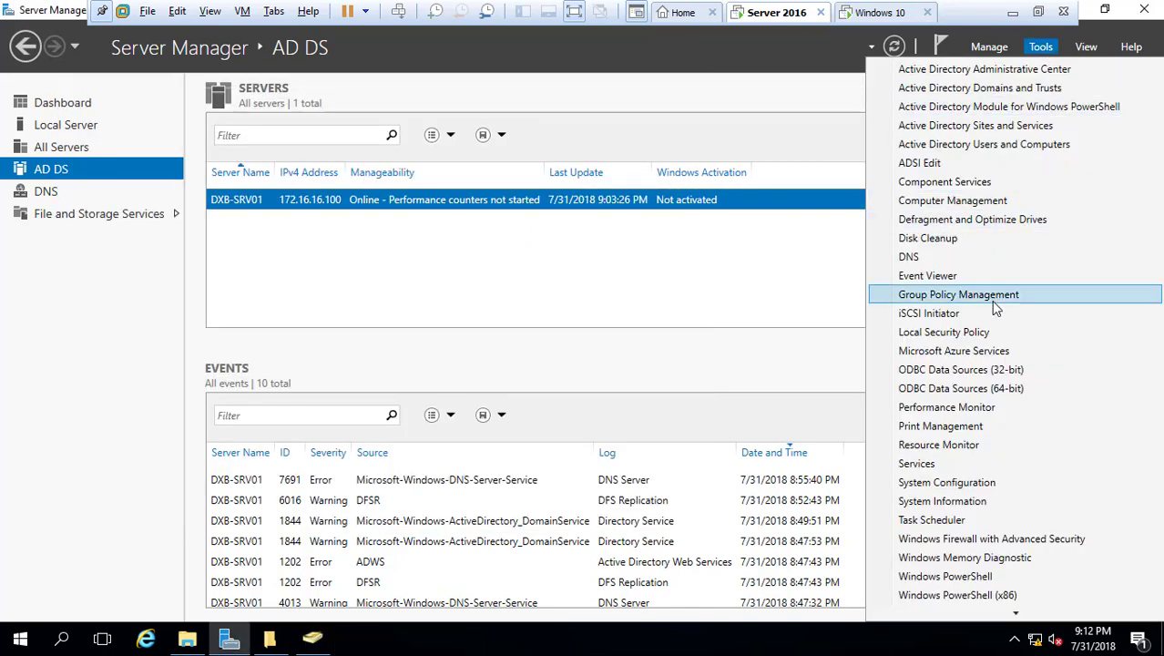
{"action": "left_click", "coordinate": [958, 294]}
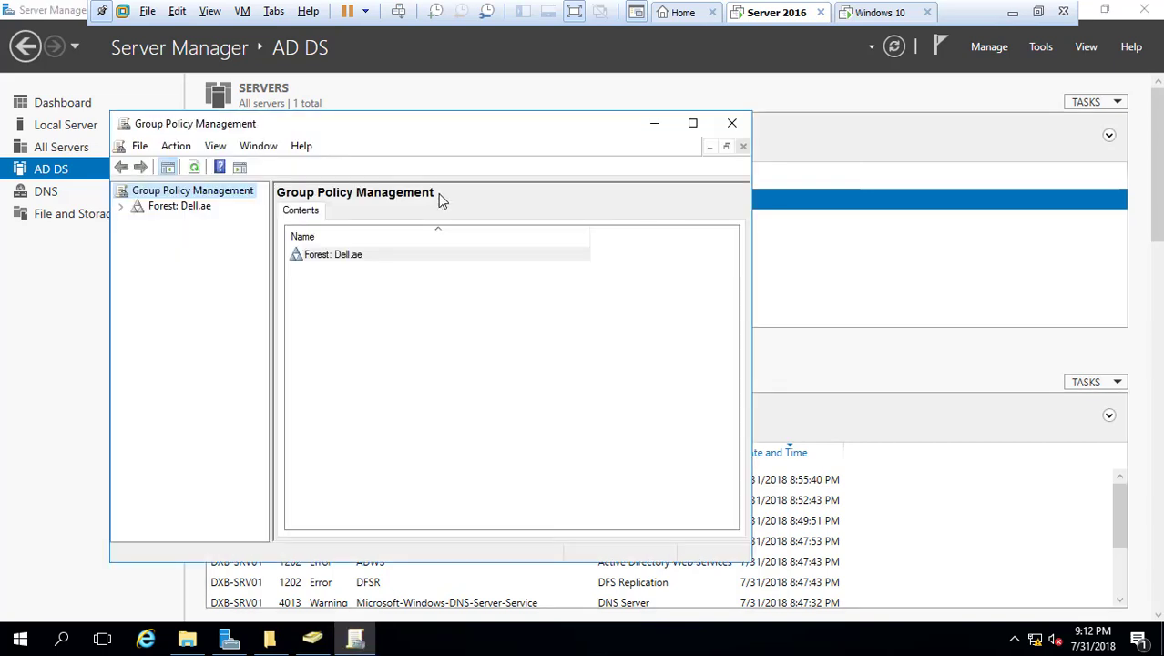
{"action": "left_click", "coordinate": [120, 206]}
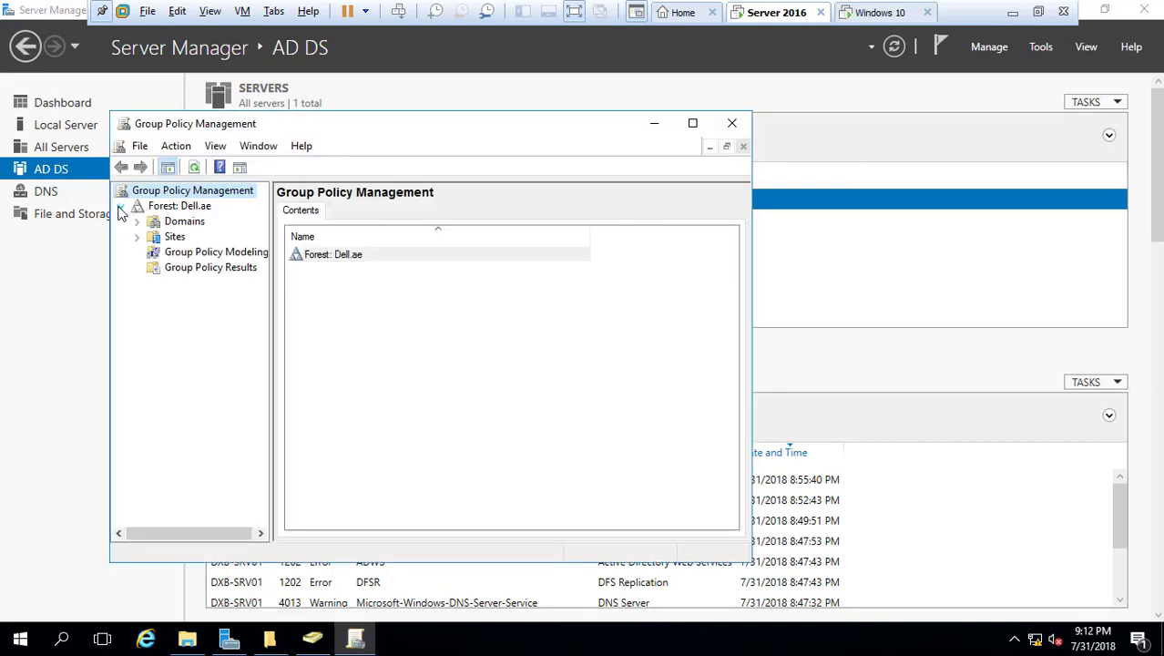
{"action": "left_click", "coordinate": [137, 223]}
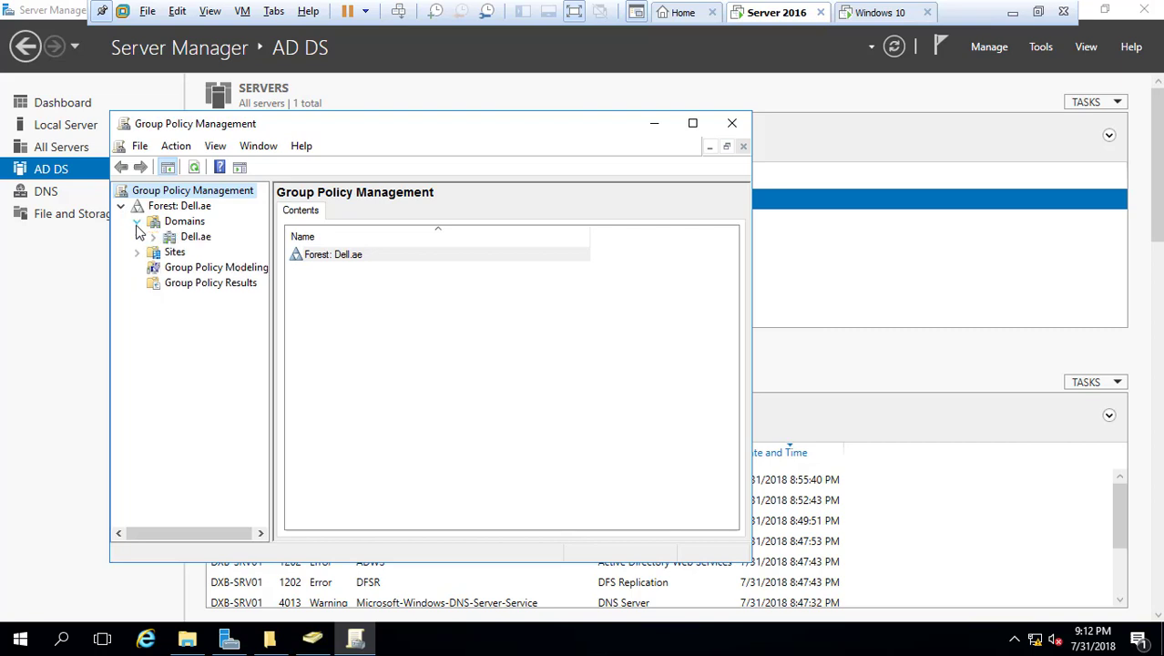
{"action": "left_click", "coordinate": [153, 237]}
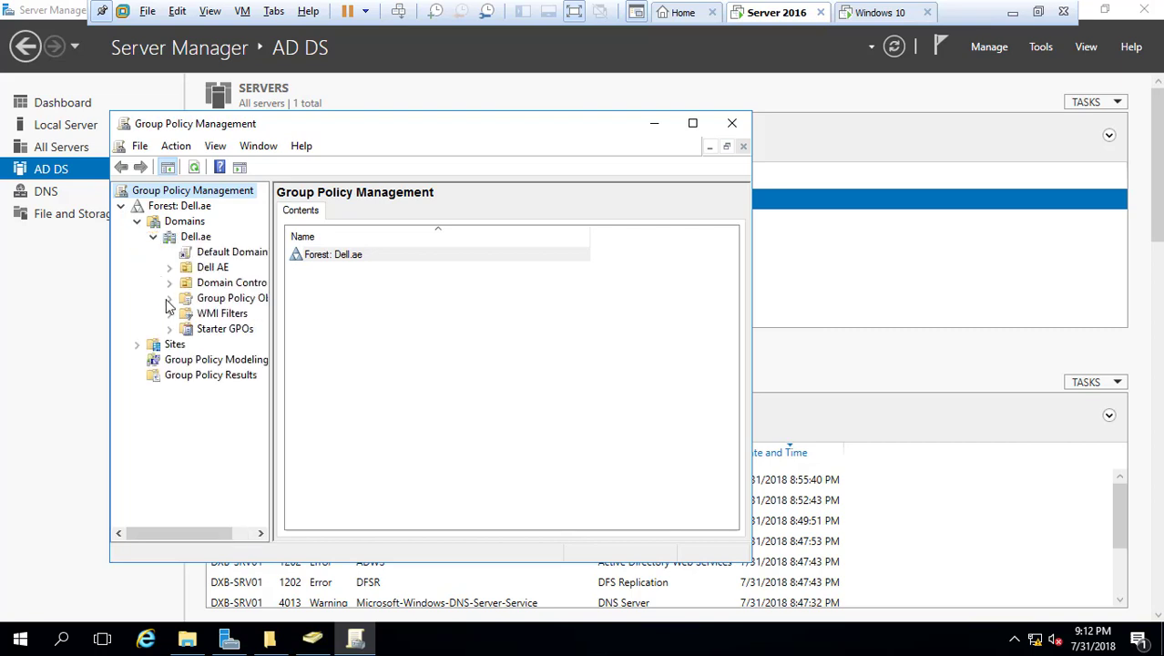
{"action": "left_click", "coordinate": [168, 268]}
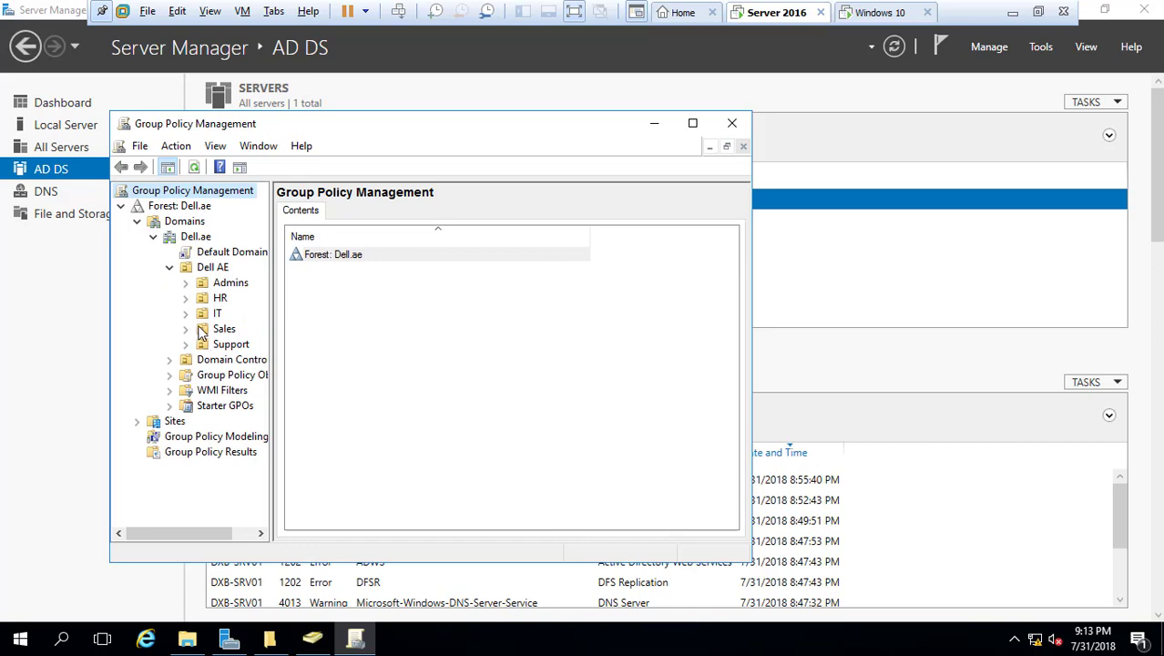
{"action": "left_click", "coordinate": [202, 333]}
Create a GPO named Project Drive linked to Sales, then open it for editing
{"action": "right_click", "coordinate": [202, 333]}
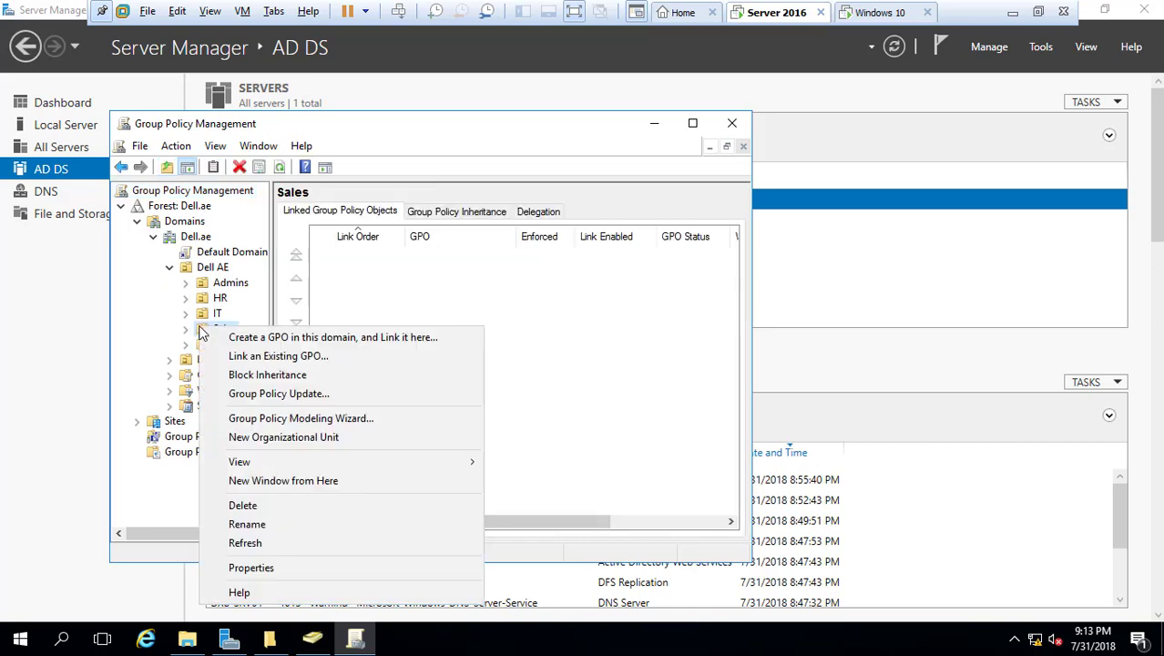
{"action": "left_click", "coordinate": [250, 341]}
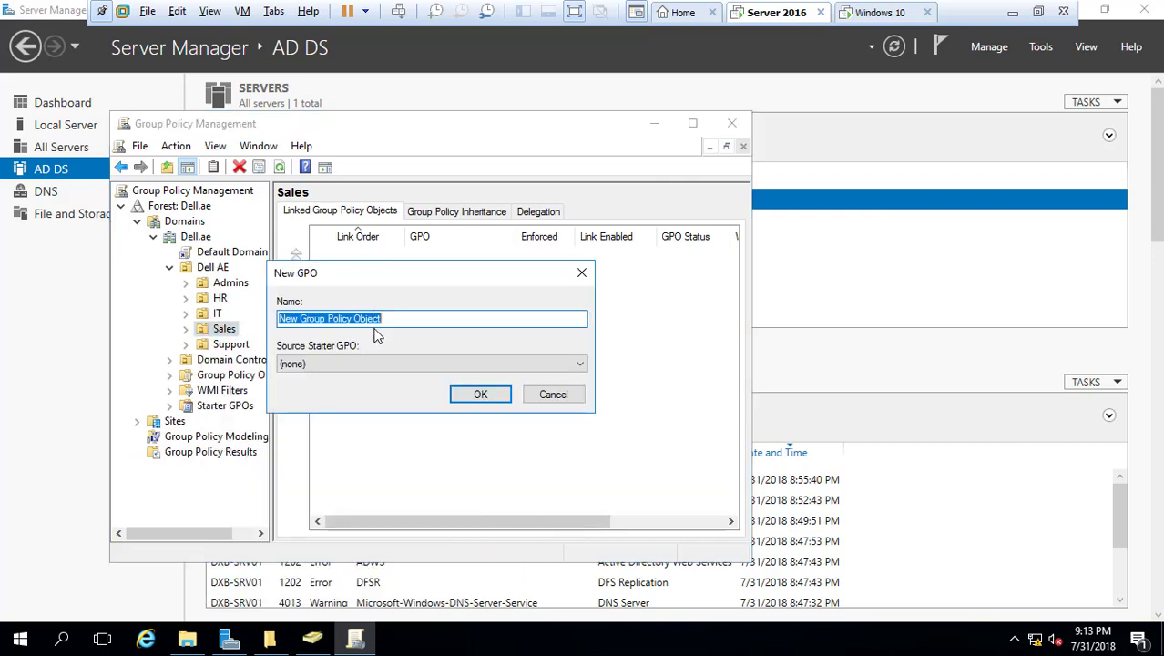
{"action": "type", "text": "Project"}
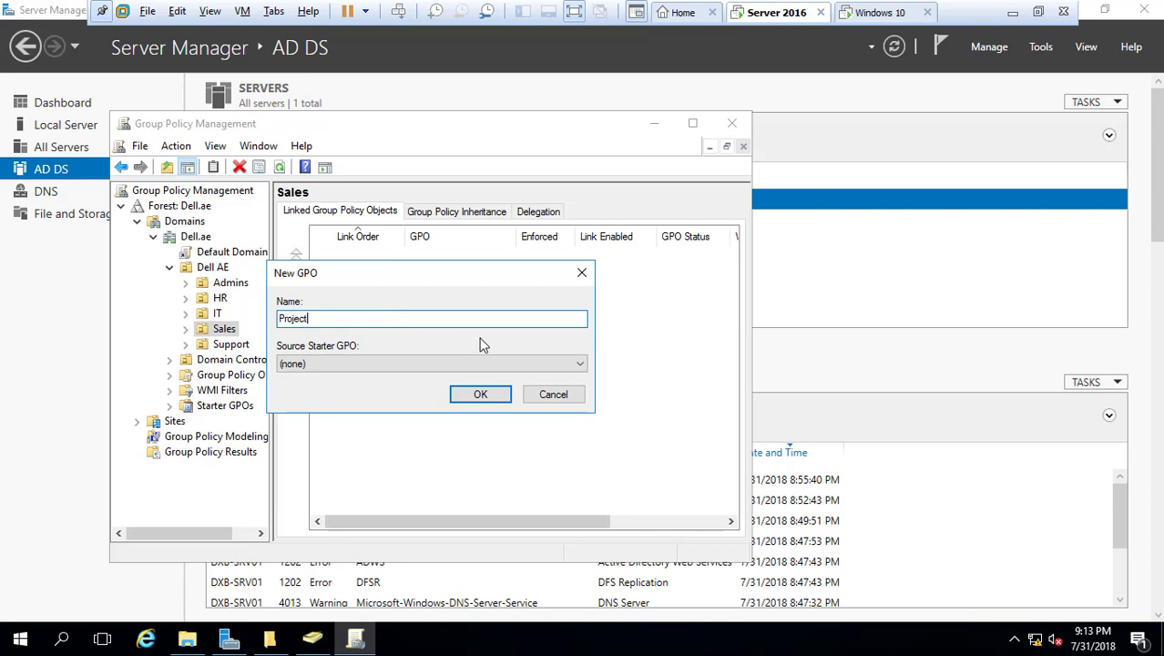
{"action": "type", "text": " Drive"}
{"action": "left_click", "coordinate": [480, 395]}
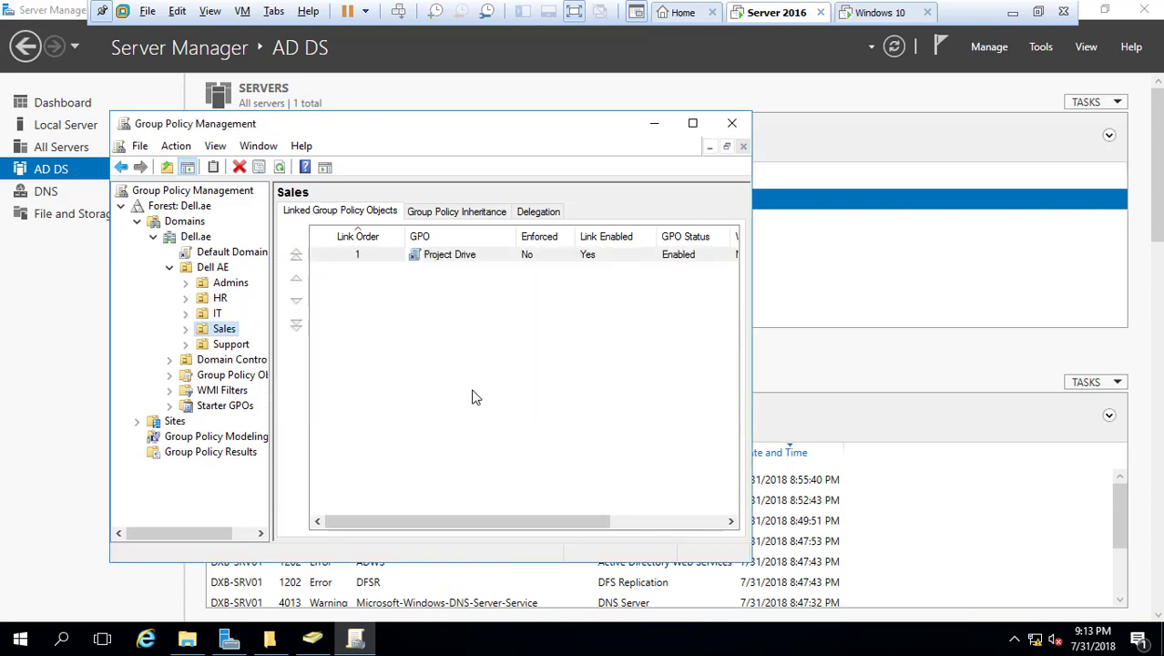
{"action": "double_click", "coordinate": [438, 260]}
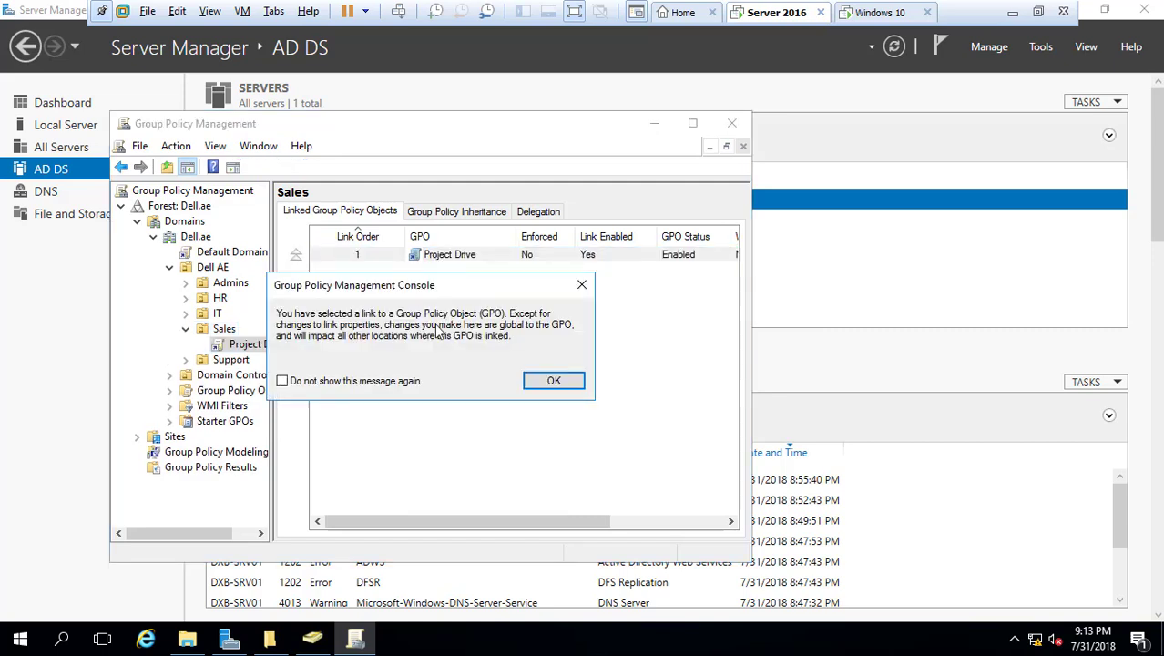
{"action": "left_click", "coordinate": [538, 380]}
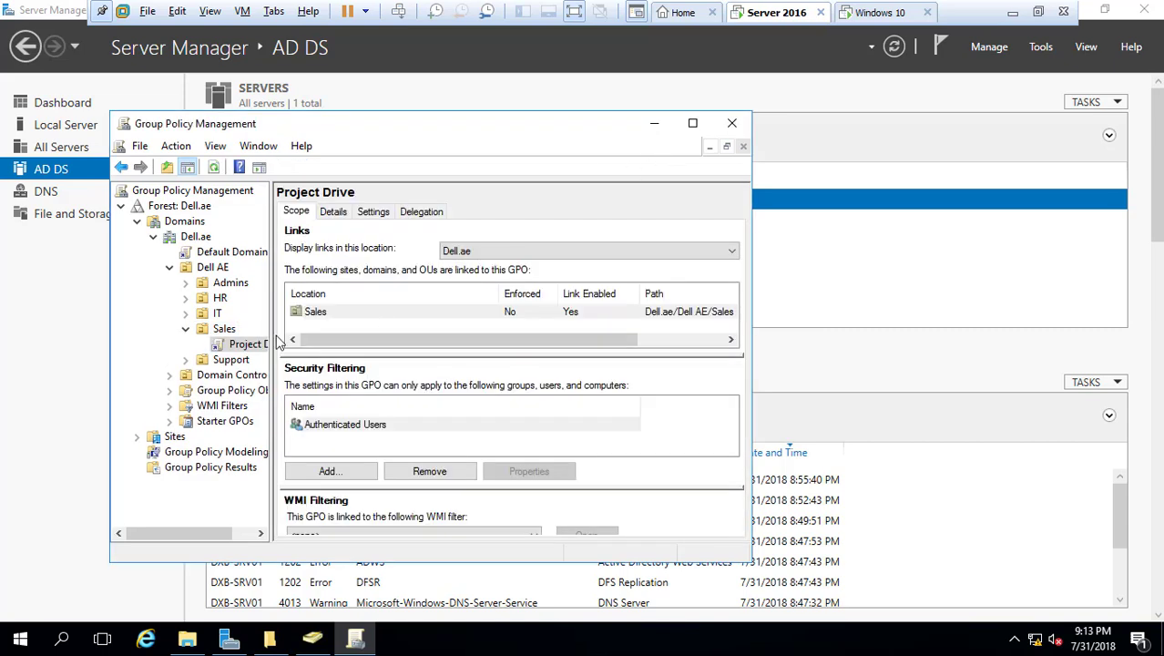
{"action": "right_click", "coordinate": [248, 348]}
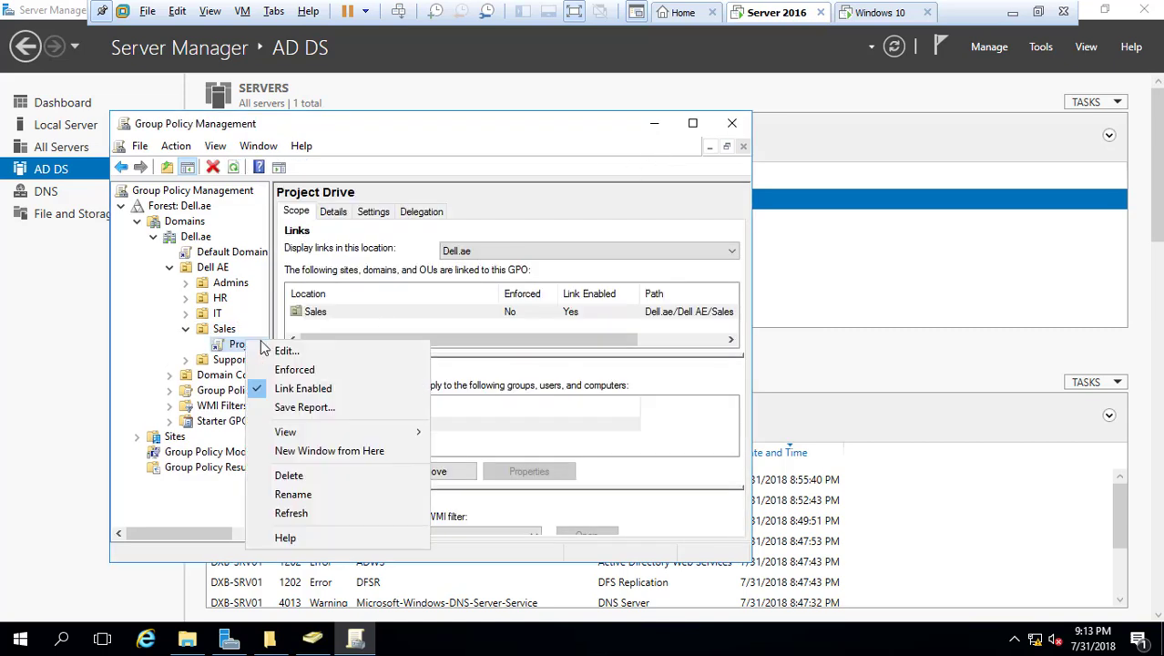
{"action": "left_click", "coordinate": [282, 354]}
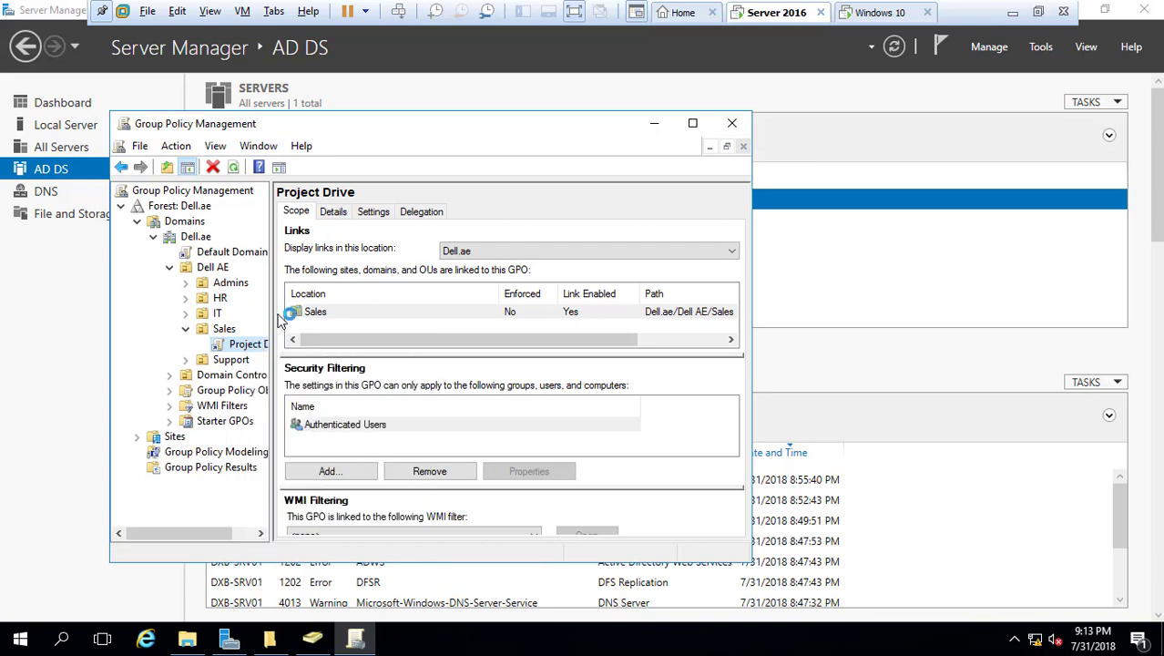
Navigate User Configuration to Preferences > Windows Settings > Drive Maps
{"action": "left_click", "coordinate": [105, 223]}
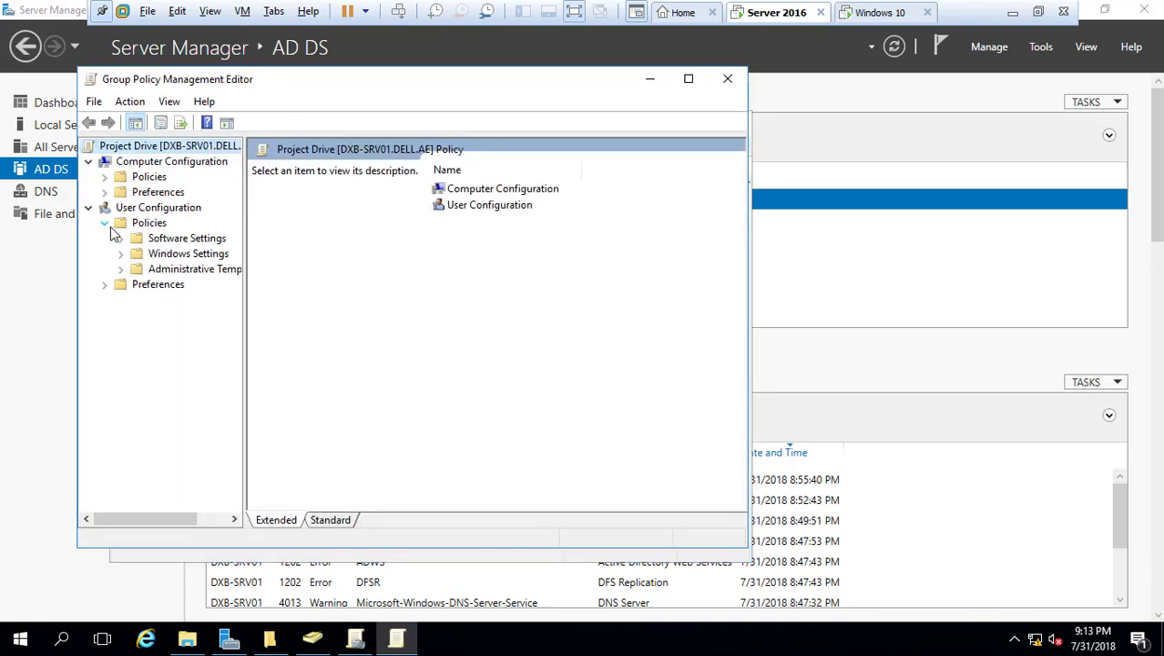
{"action": "left_click", "coordinate": [121, 254]}
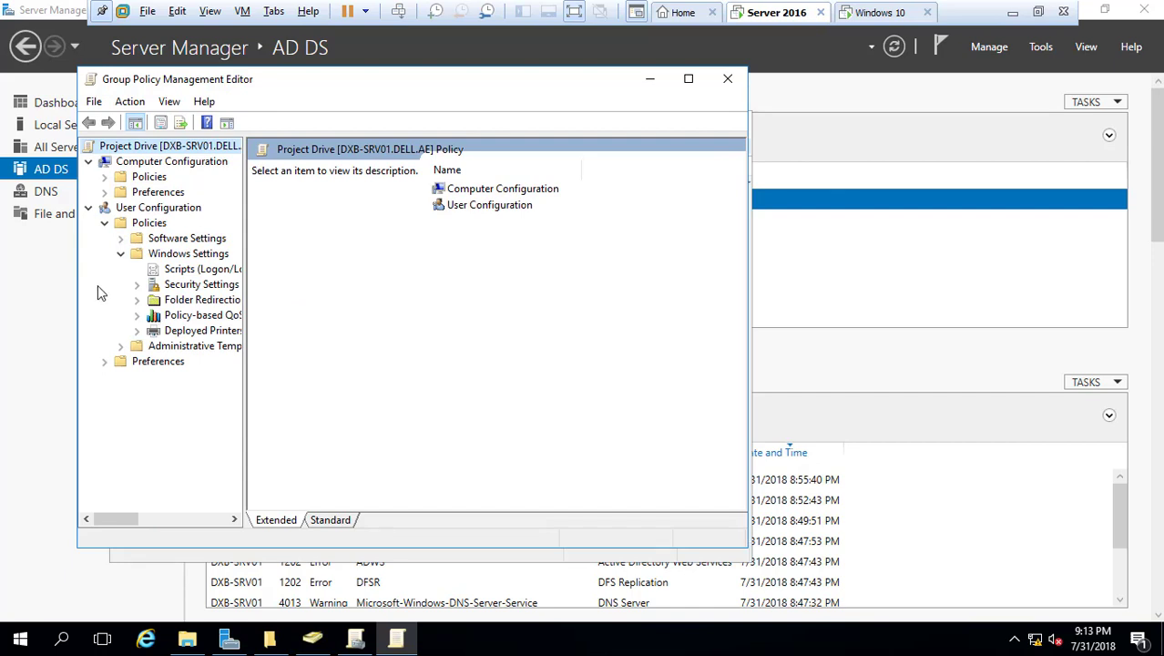
{"action": "left_click", "coordinate": [120, 239]}
{"action": "left_click", "coordinate": [121, 239]}
{"action": "left_click", "coordinate": [121, 346]}
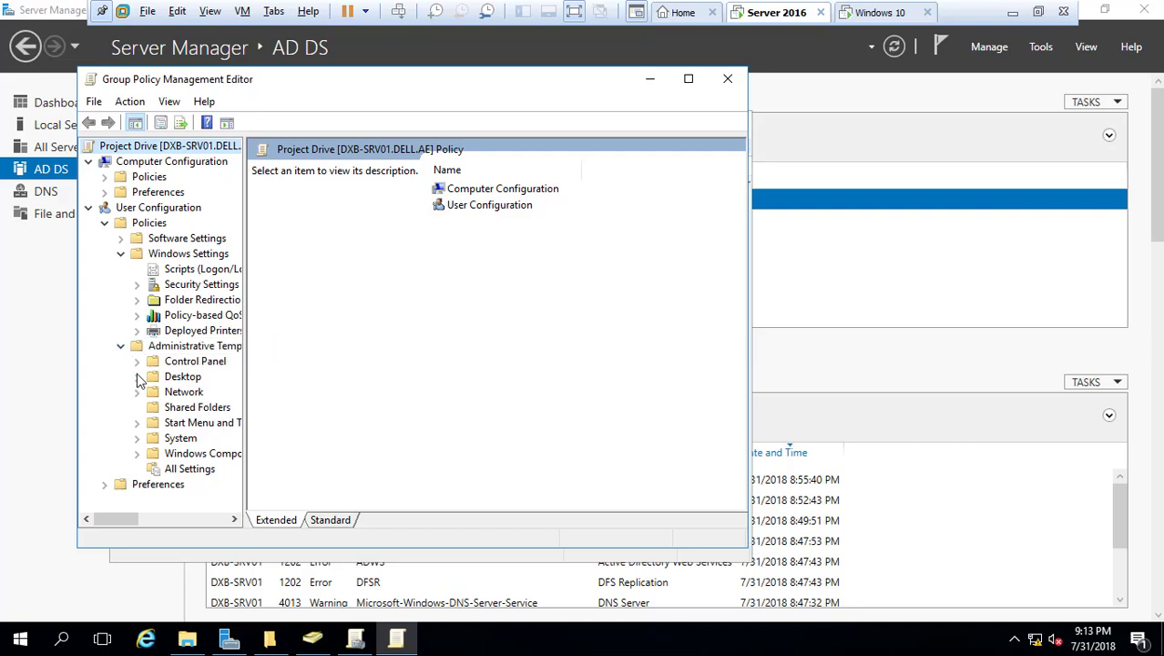
{"action": "left_click", "coordinate": [120, 255]}
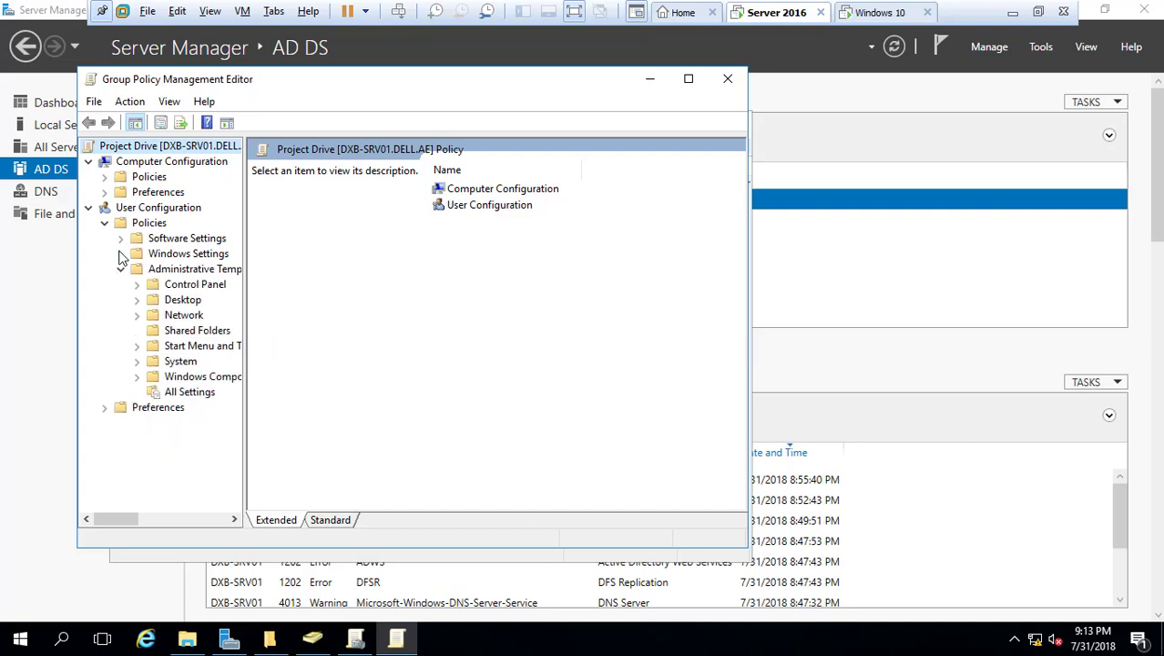
{"action": "left_click", "coordinate": [122, 271]}
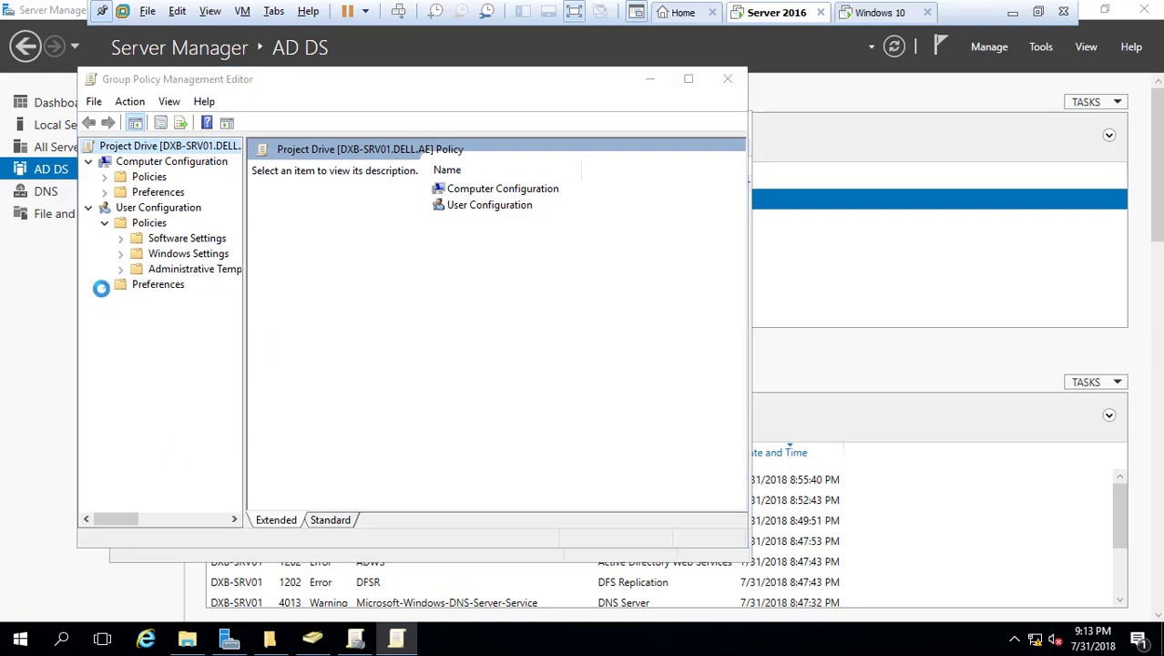
{"action": "left_click", "coordinate": [104, 284]}
{"action": "left_click", "coordinate": [123, 301]}
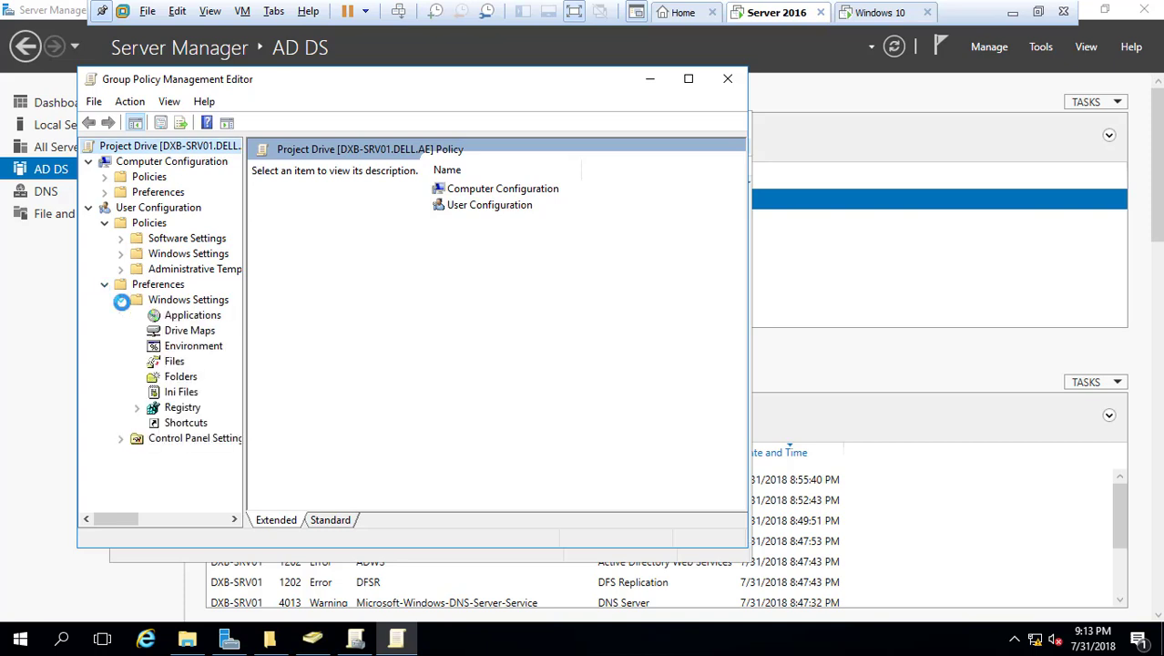
{"action": "left_click", "coordinate": [159, 332]}
Add a Create mapped drive to the Project share, labelled Project Drive, using letter P
{"action": "right_click", "coordinate": [474, 259]}
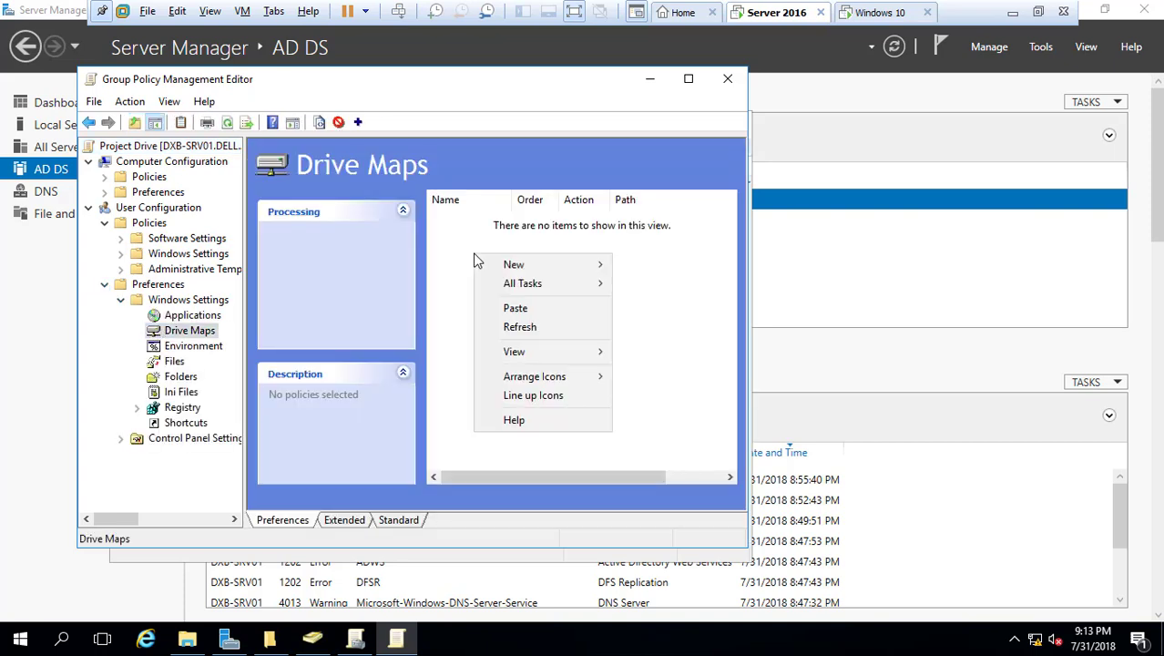
{"action": "mouse_move", "coordinate": [567, 264]}
{"action": "left_click", "coordinate": [627, 274]}
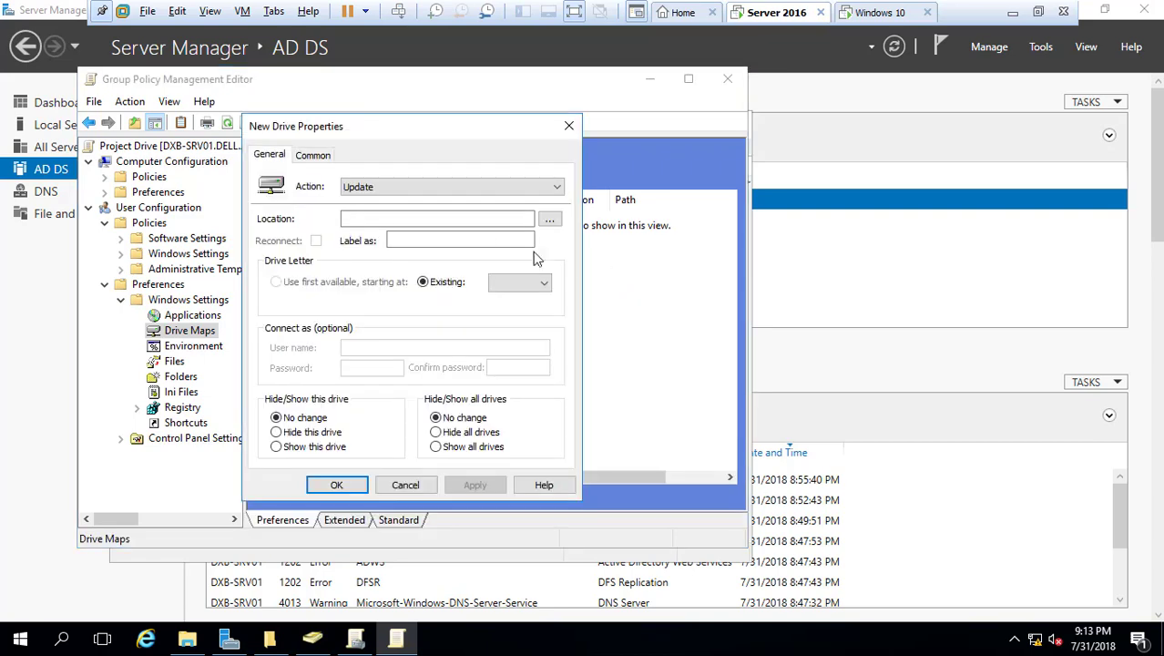
{"action": "left_click", "coordinate": [474, 186]}
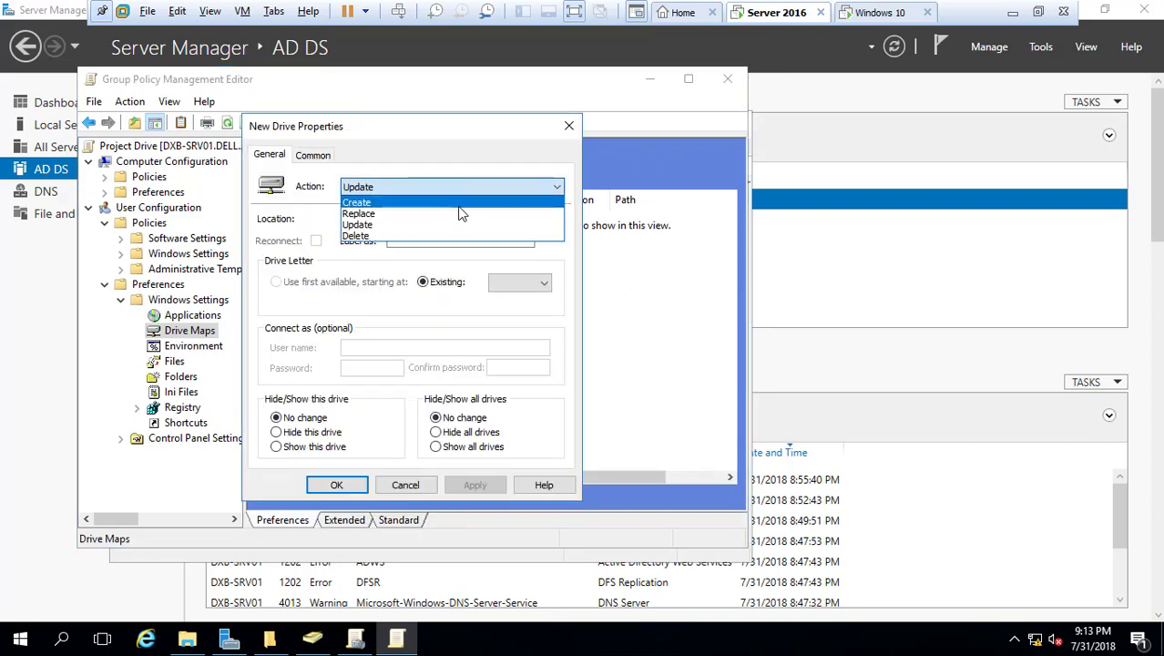
{"action": "left_click", "coordinate": [460, 202]}
{"action": "left_click", "coordinate": [550, 219]}
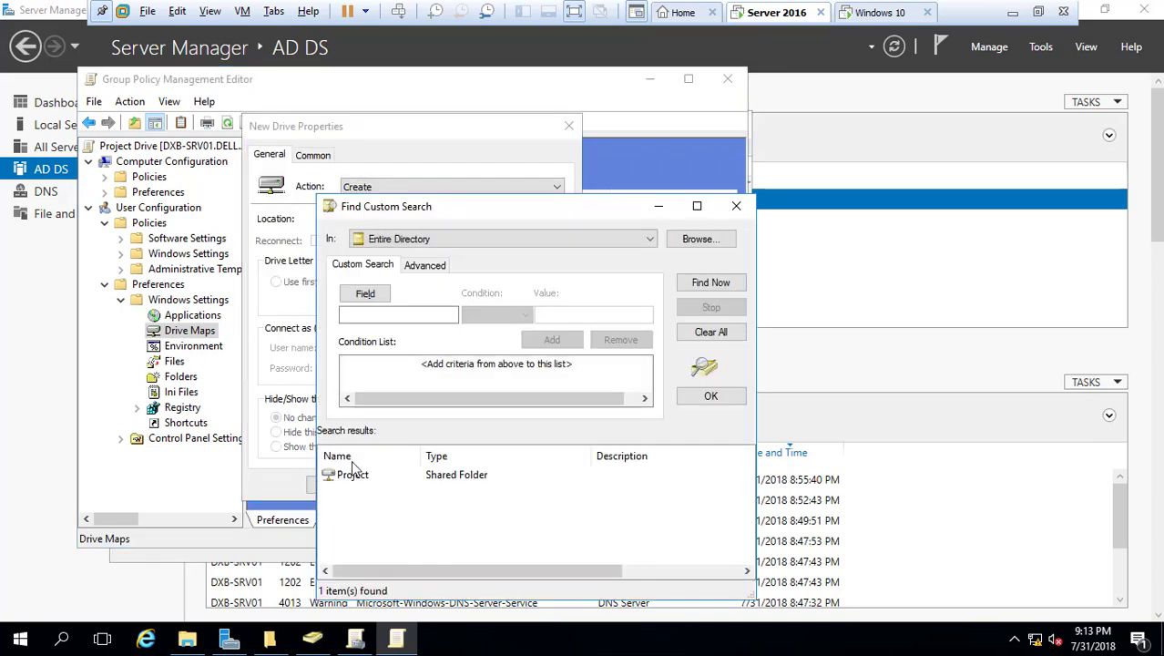
{"action": "double_click", "coordinate": [352, 475]}
{"action": "left_click", "coordinate": [423, 281]}
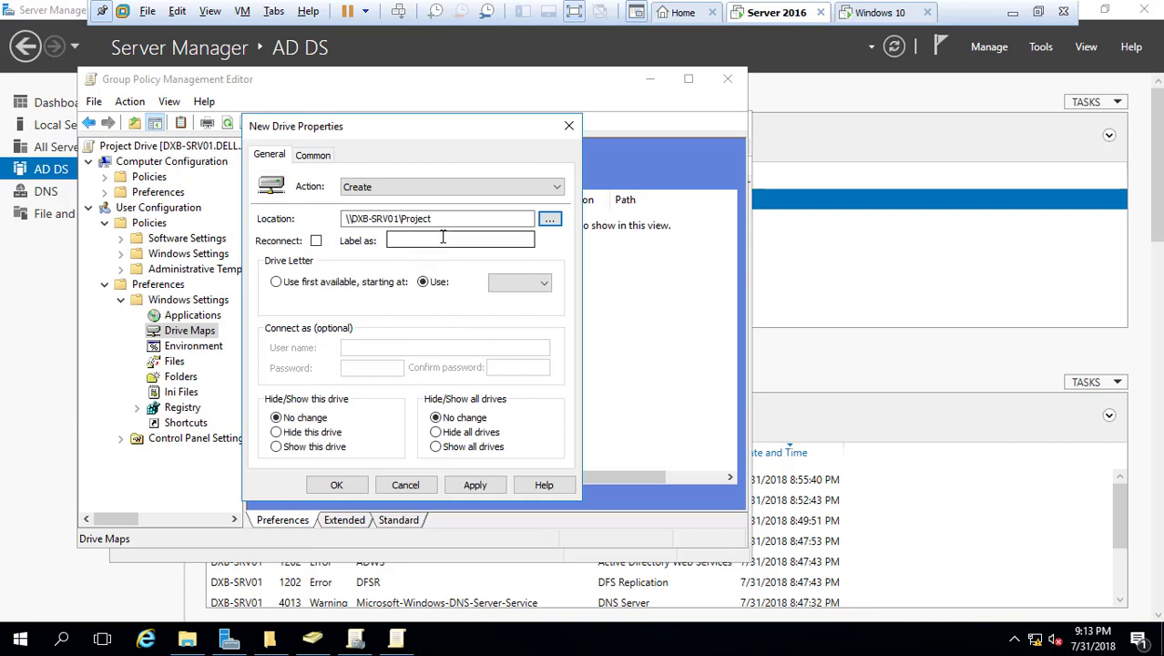
{"action": "left_click", "coordinate": [442, 239]}
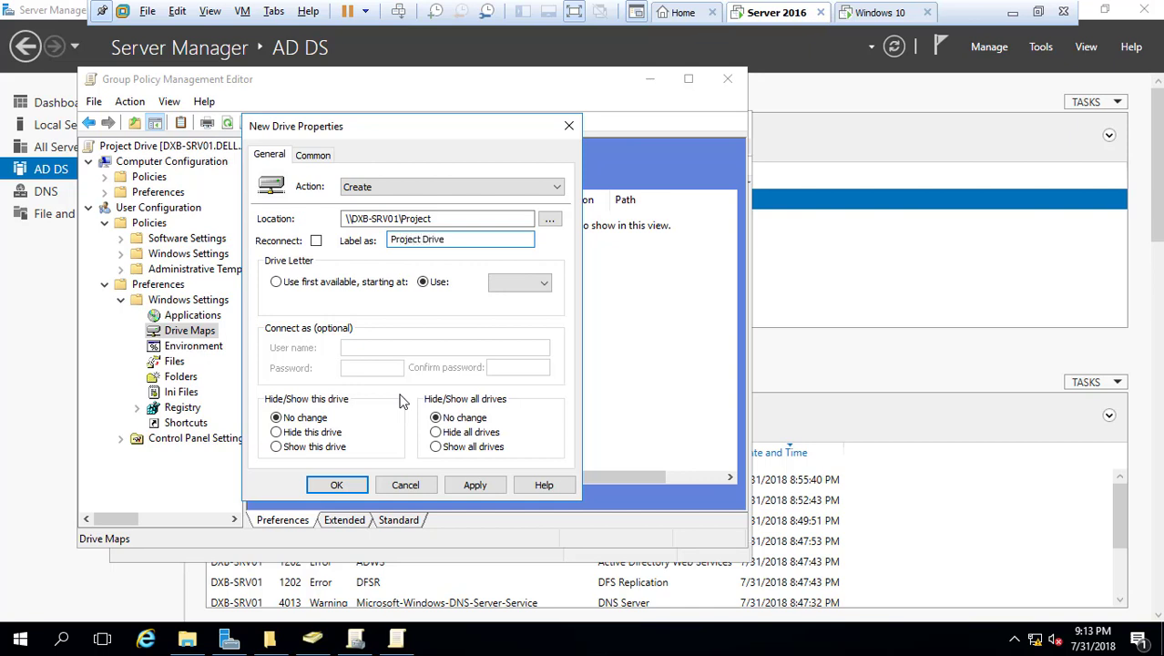
{"action": "left_click", "coordinate": [531, 283]}
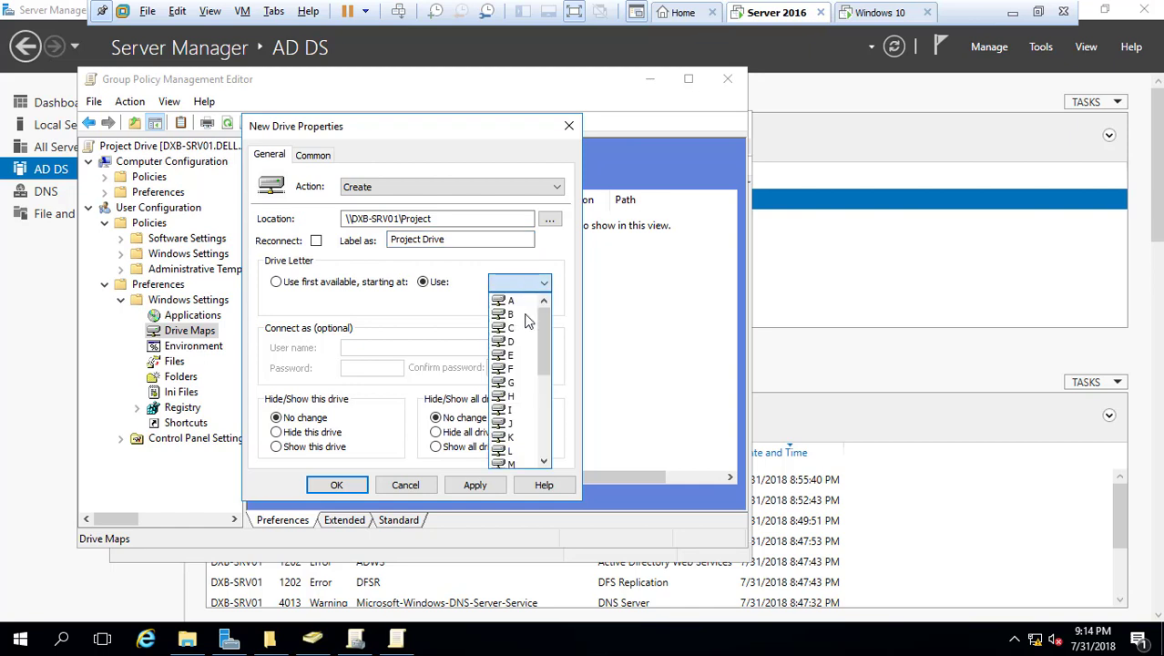
{"action": "left_click_drag", "start_coordinate": [544, 395], "coordinate": [544, 421]}
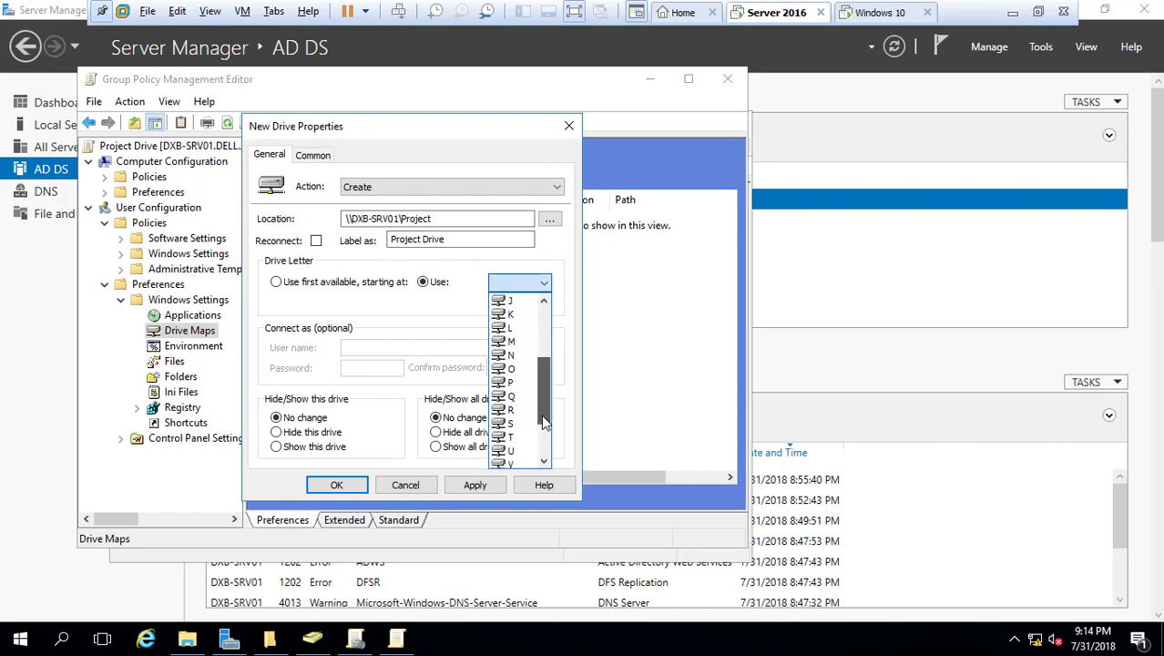
{"action": "left_click", "coordinate": [511, 382]}
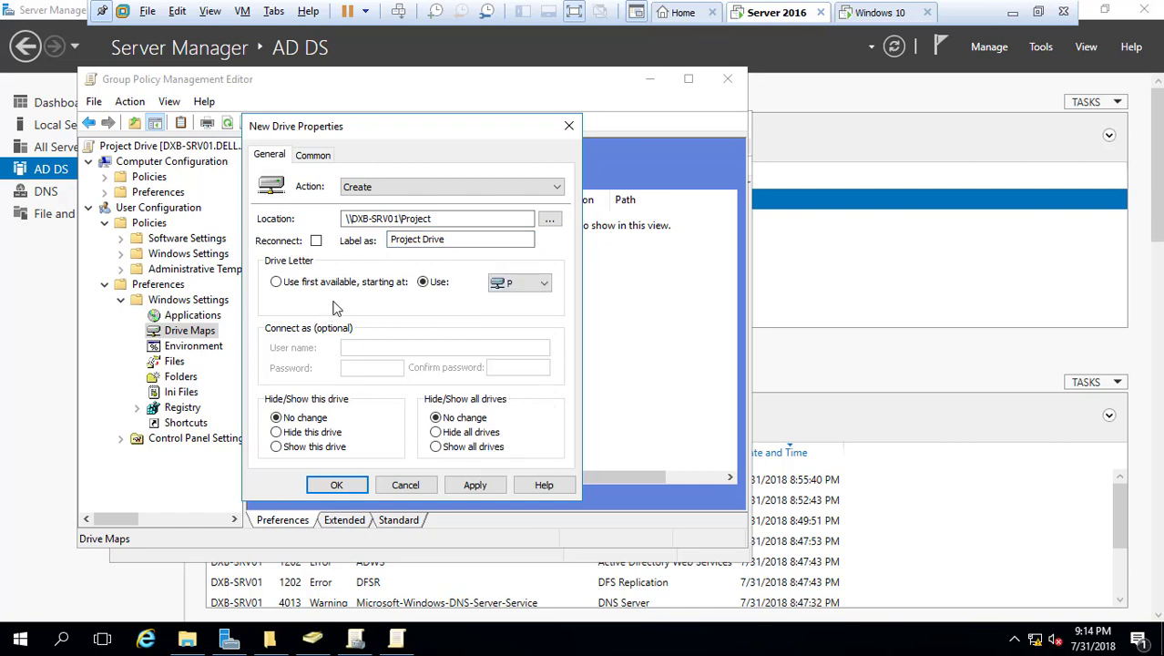
{"action": "left_click", "coordinate": [336, 485]}
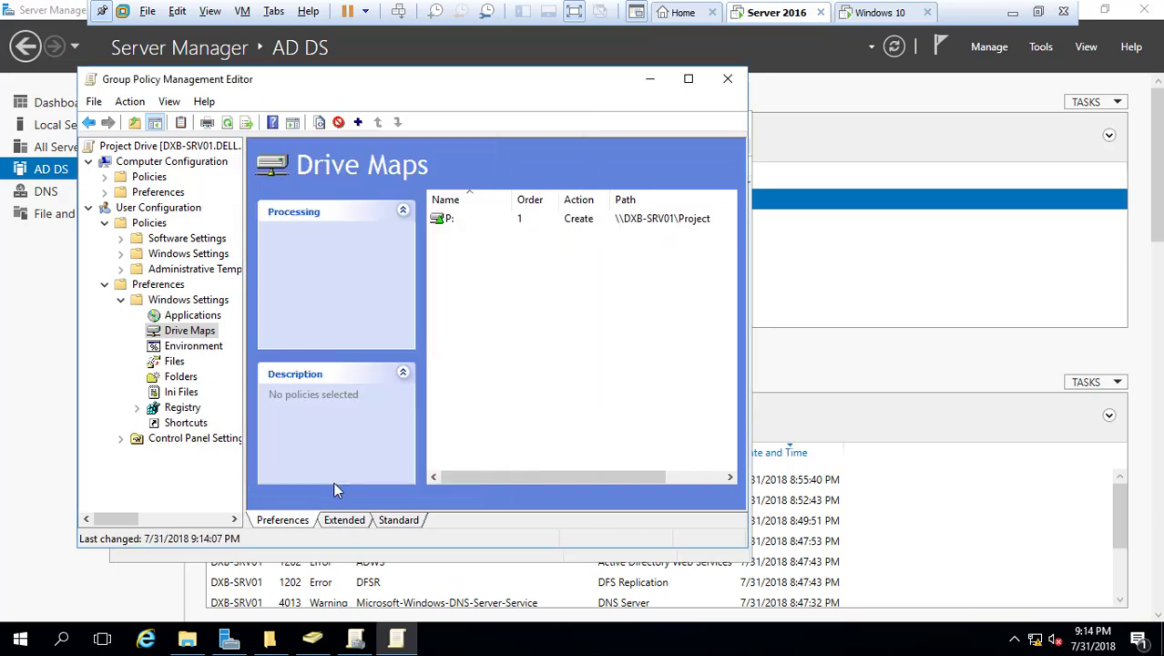
Close the policy editor and Group Policy Management after checking Sales' linked GPOs
{"action": "left_click", "coordinate": [726, 81]}
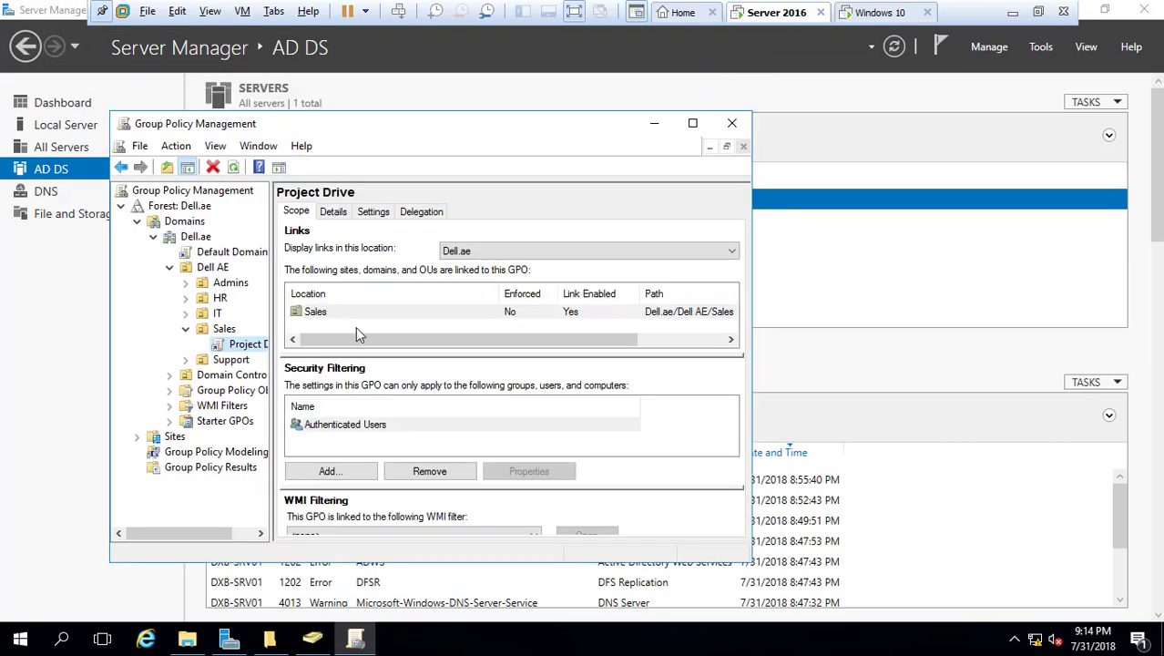
{"action": "left_click", "coordinate": [225, 329]}
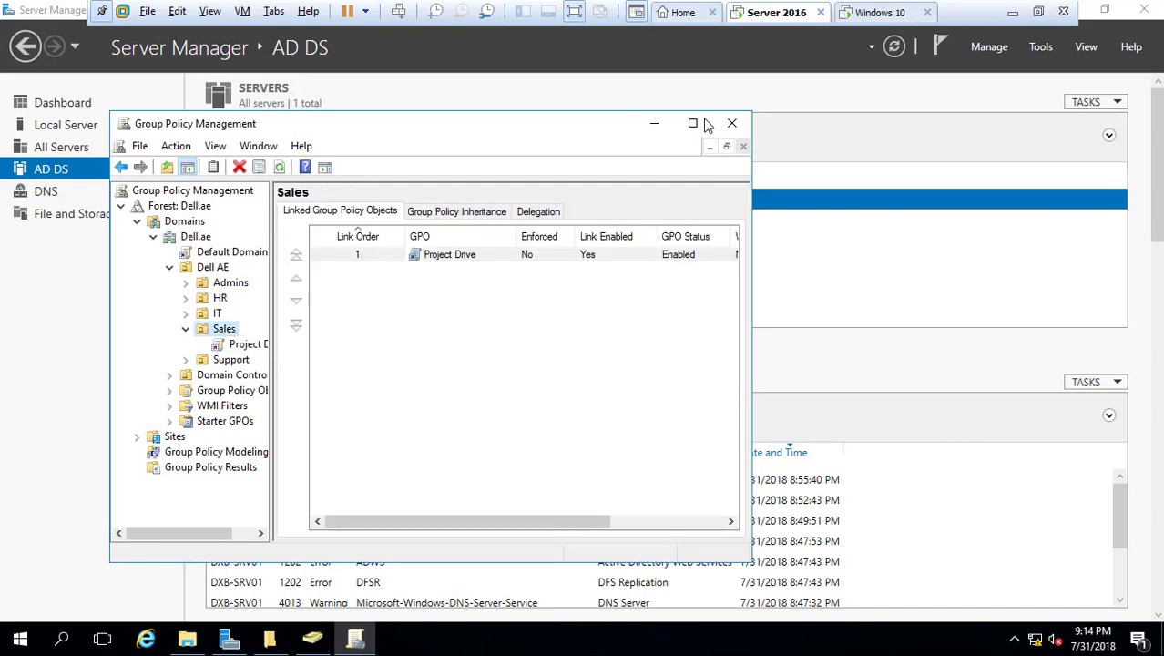
{"action": "left_click", "coordinate": [733, 126]}
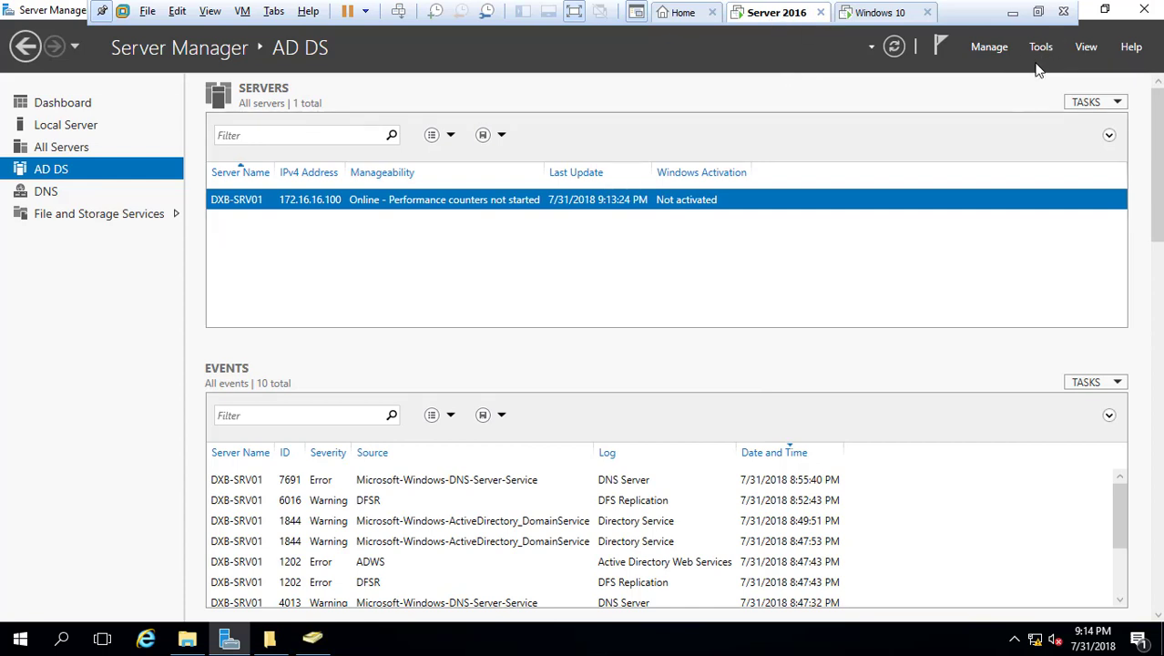
Start a new user in the Sales OU with the user's first name, last name and logon name
{"action": "left_click", "coordinate": [319, 639]}
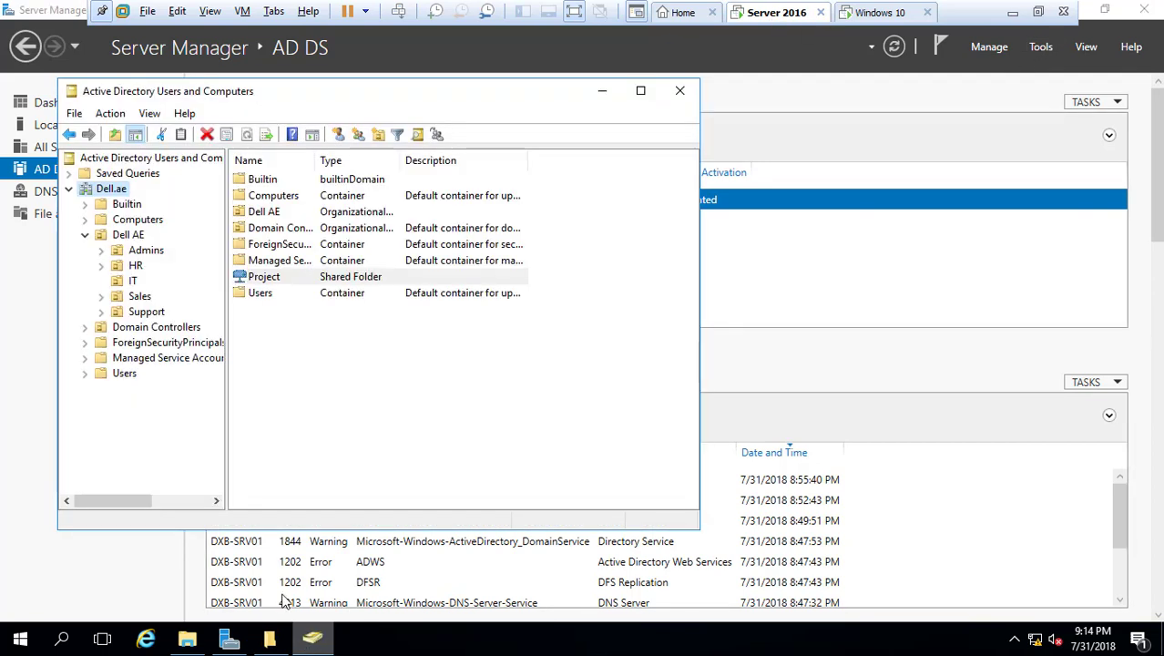
{"action": "right_click", "coordinate": [137, 296]}
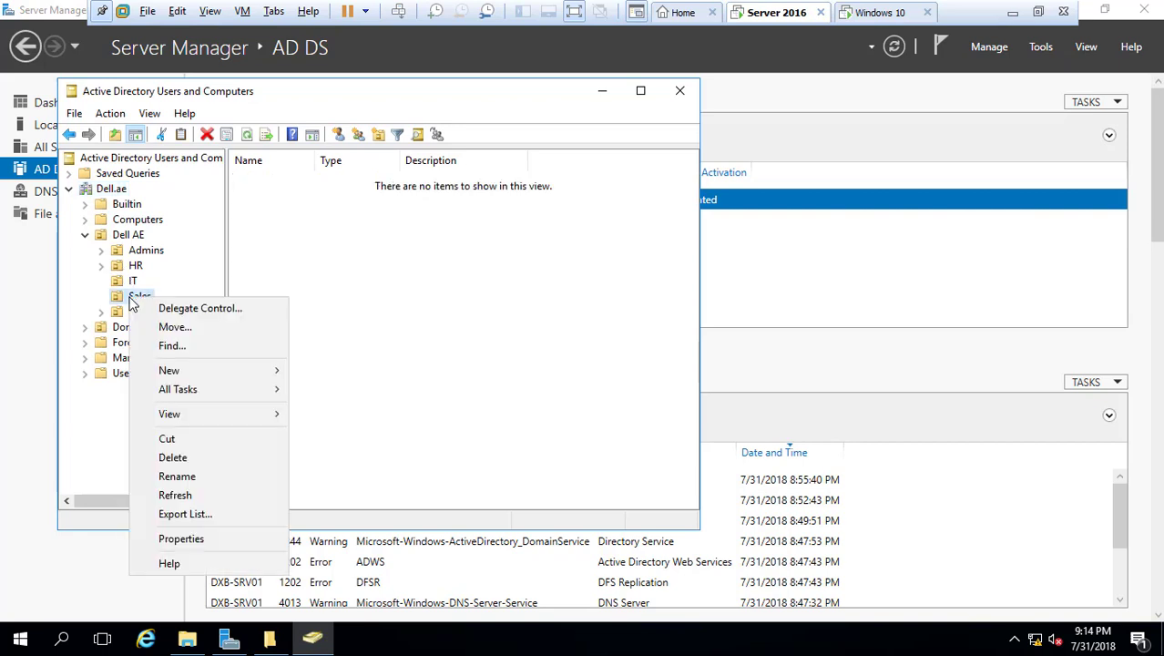
{"action": "mouse_move", "coordinate": [255, 377]}
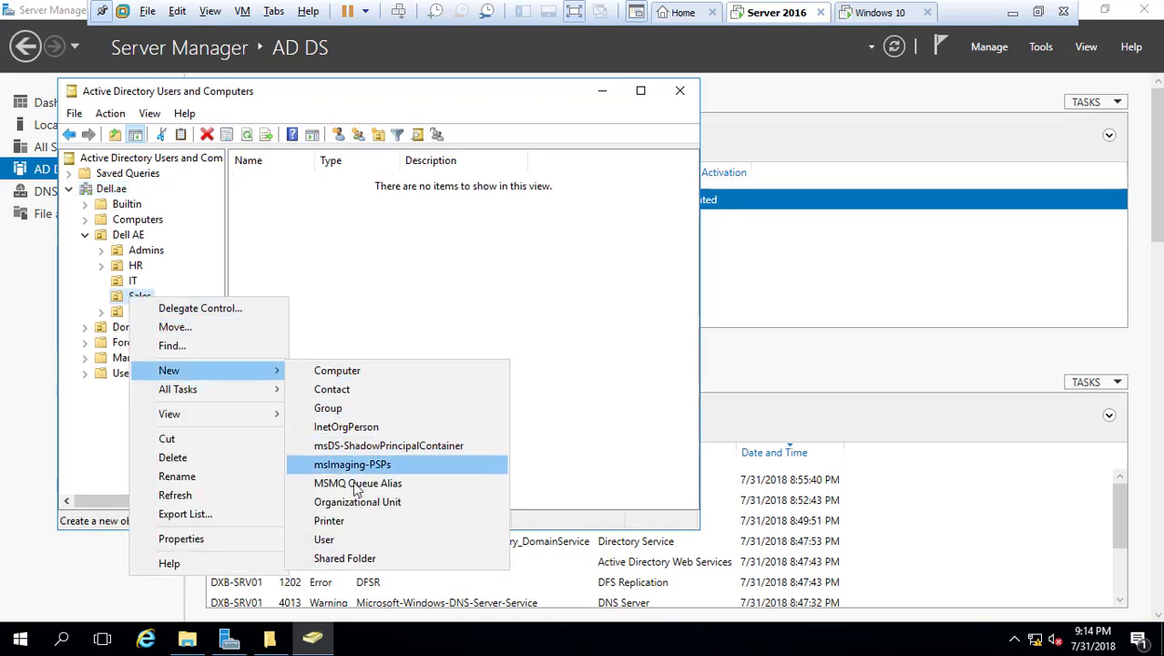
{"action": "left_click", "coordinate": [338, 540]}
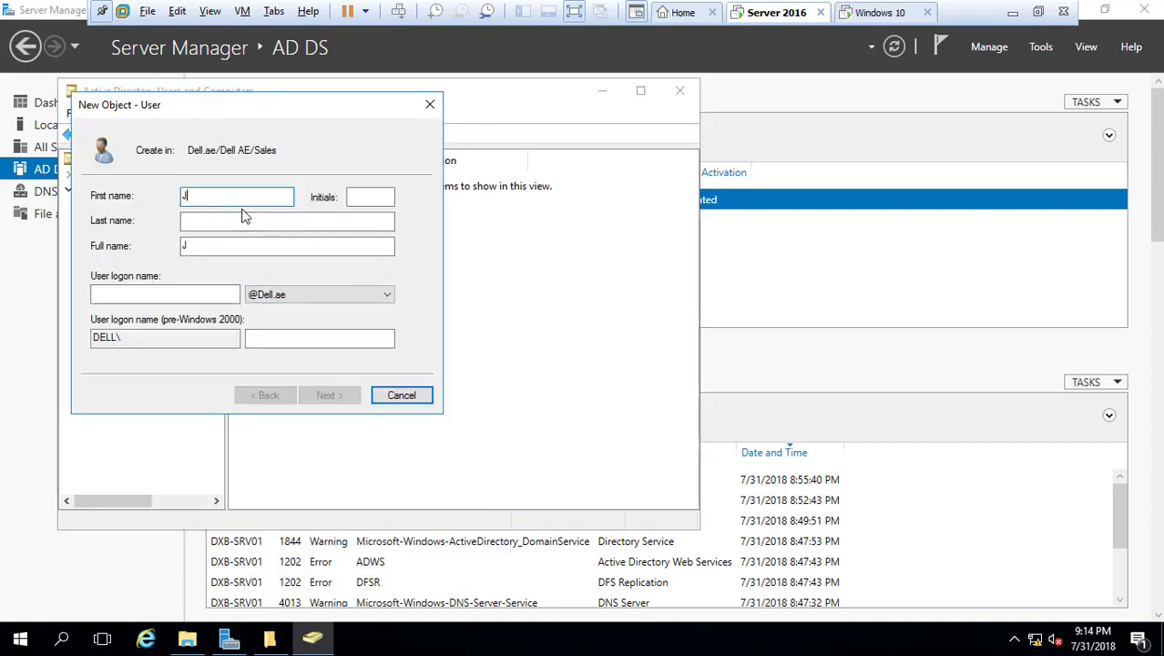
{"action": "left_click", "coordinate": [218, 222]}
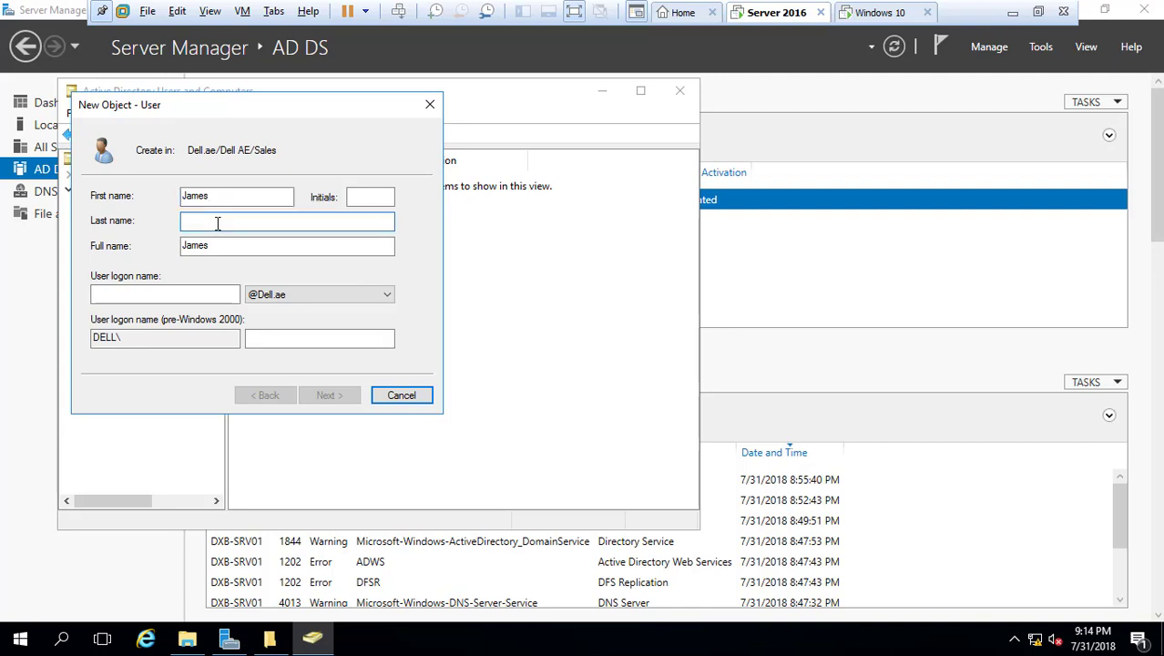
{"action": "left_click", "coordinate": [370, 196]}
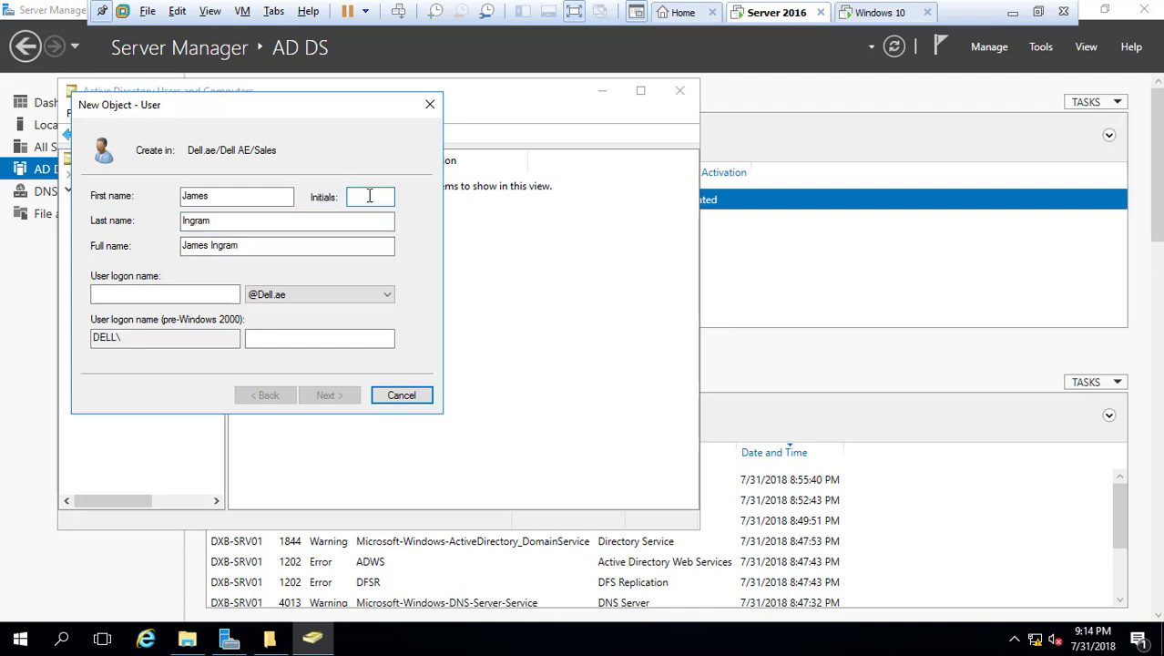
{"action": "left_click", "coordinate": [119, 296]}
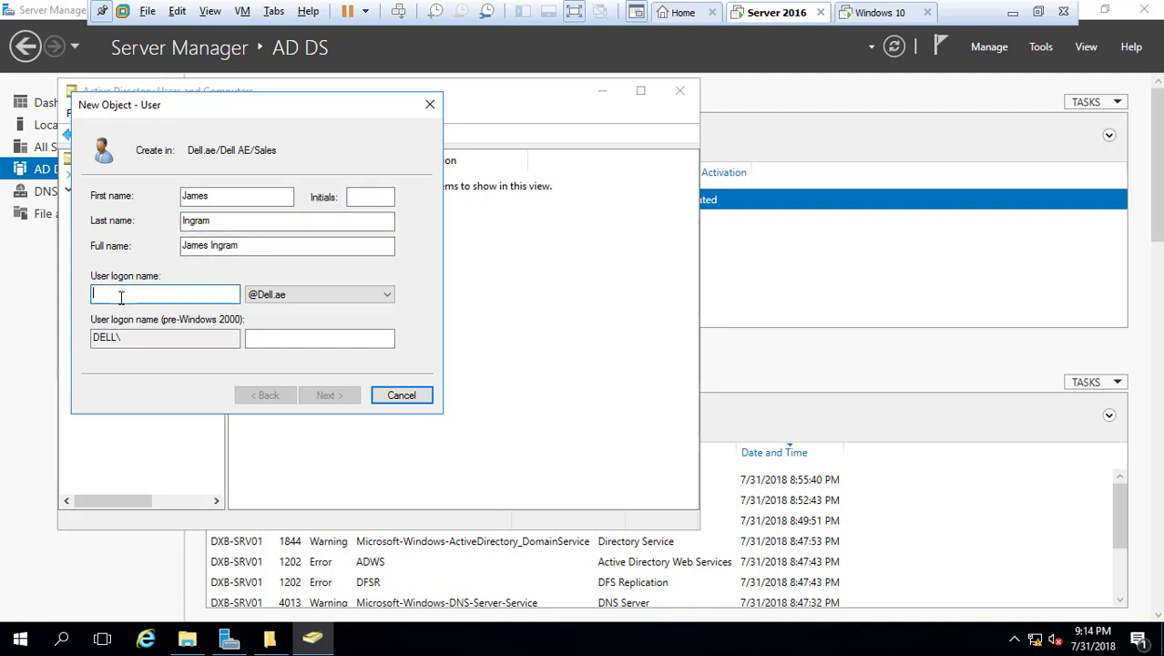
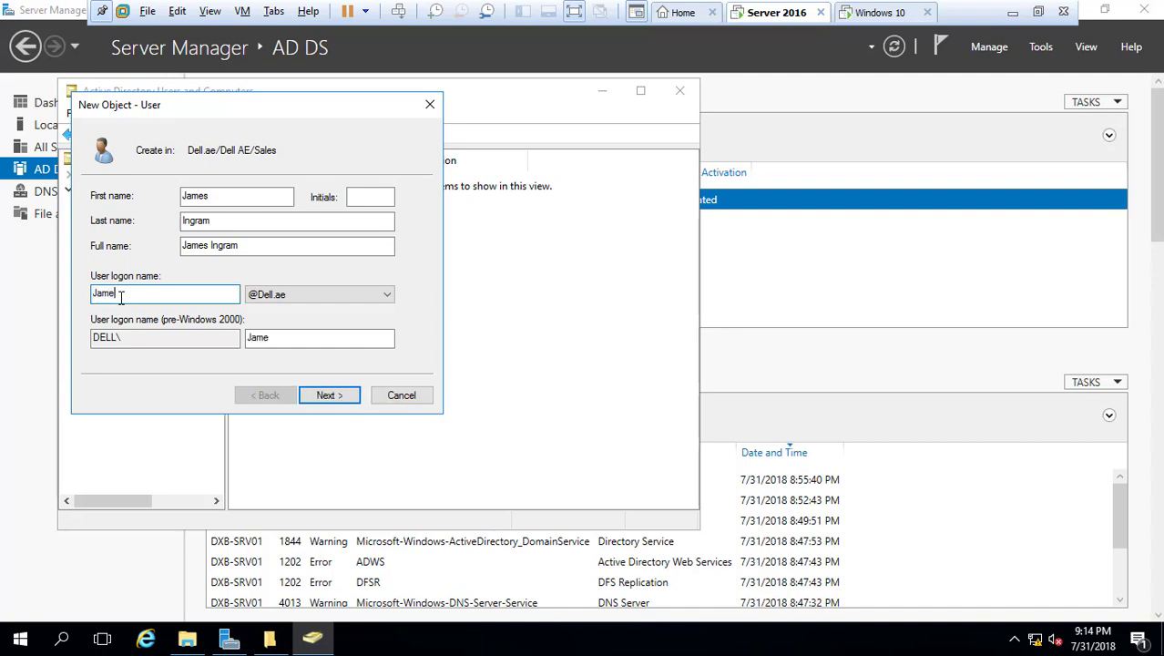
{"action": "left_click", "coordinate": [330, 396]}
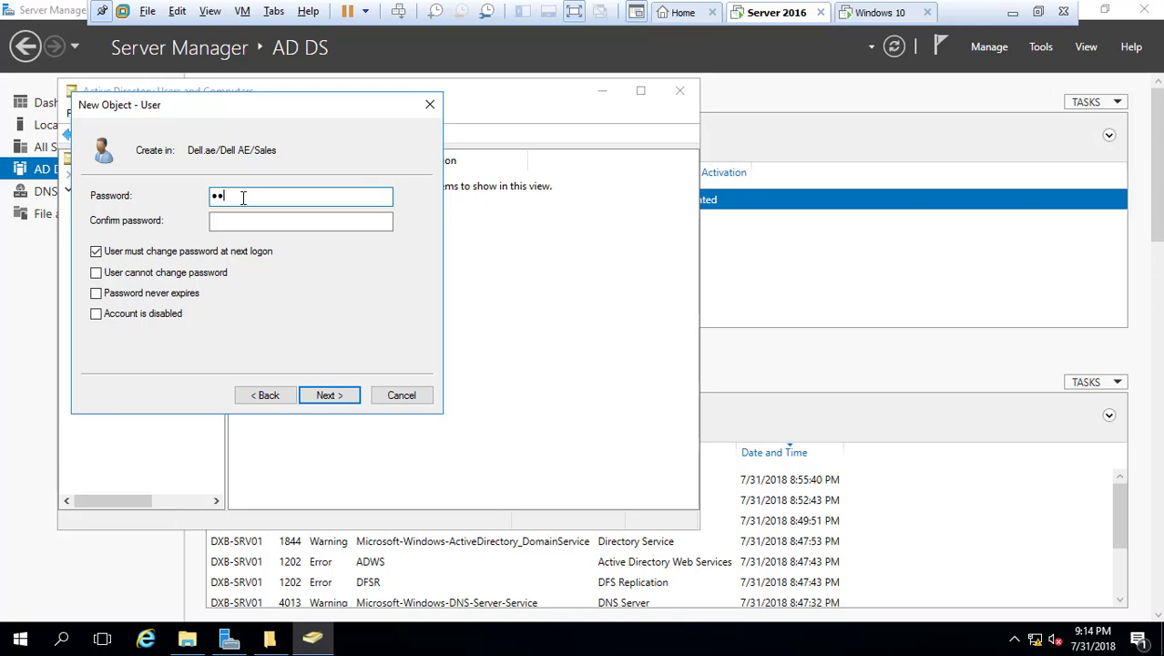
Enter and confirm the user's password, fix the mismatch error, and finish the account
{"action": "key", "text": "BackSpace"}
{"action": "key", "text": "BackSpace"}
{"action": "key", "text": "BackSpace"}
{"action": "key", "text": "BackSpace"}
{"action": "left_click", "coordinate": [252, 222]}
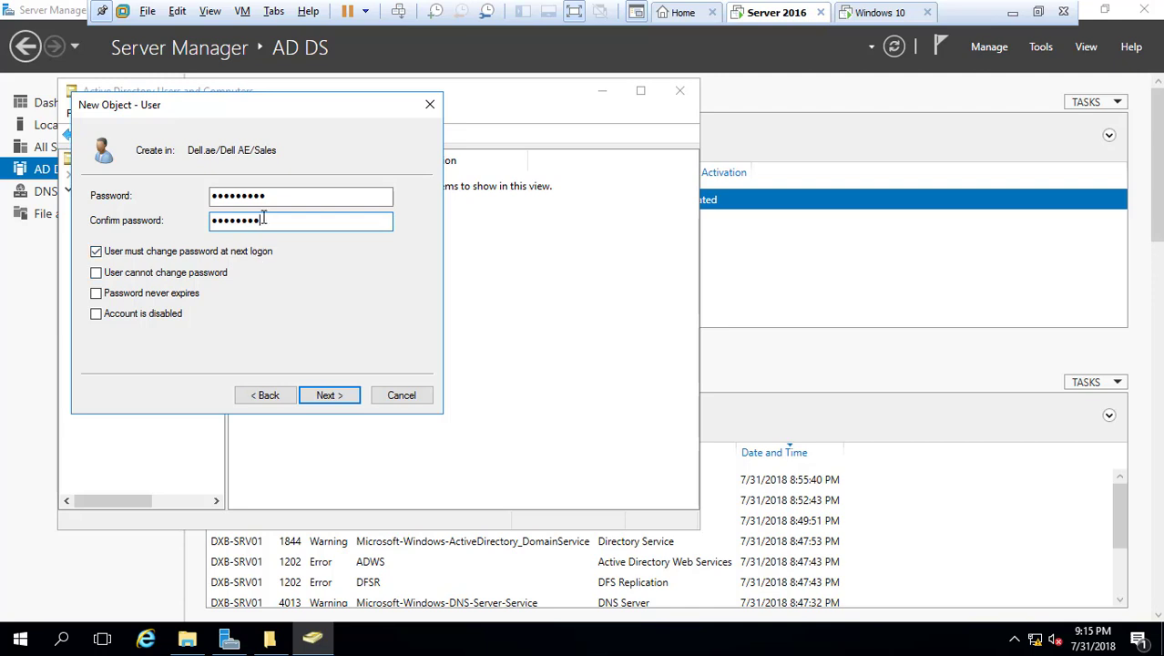
{"action": "left_click_drag", "start_coordinate": [263, 220], "coordinate": [148, 229]}
{"action": "type", "text": "P1"}
{"action": "left_click", "coordinate": [342, 396]}
{"action": "left_click", "coordinate": [646, 384]}
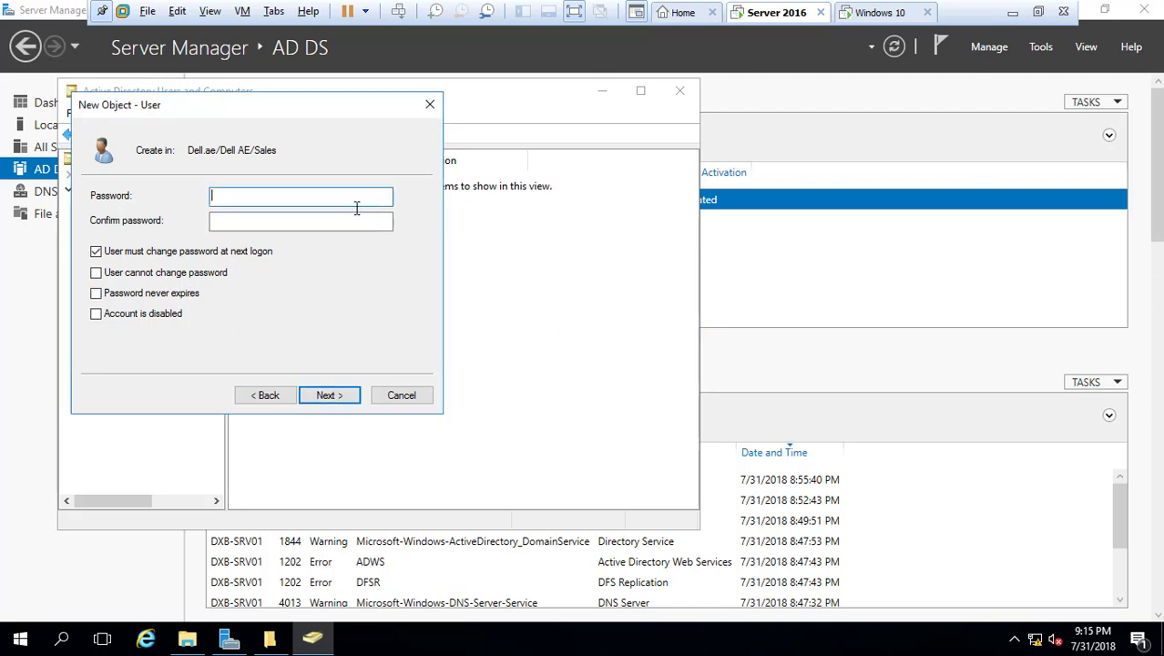
{"action": "left_click", "coordinate": [284, 219]}
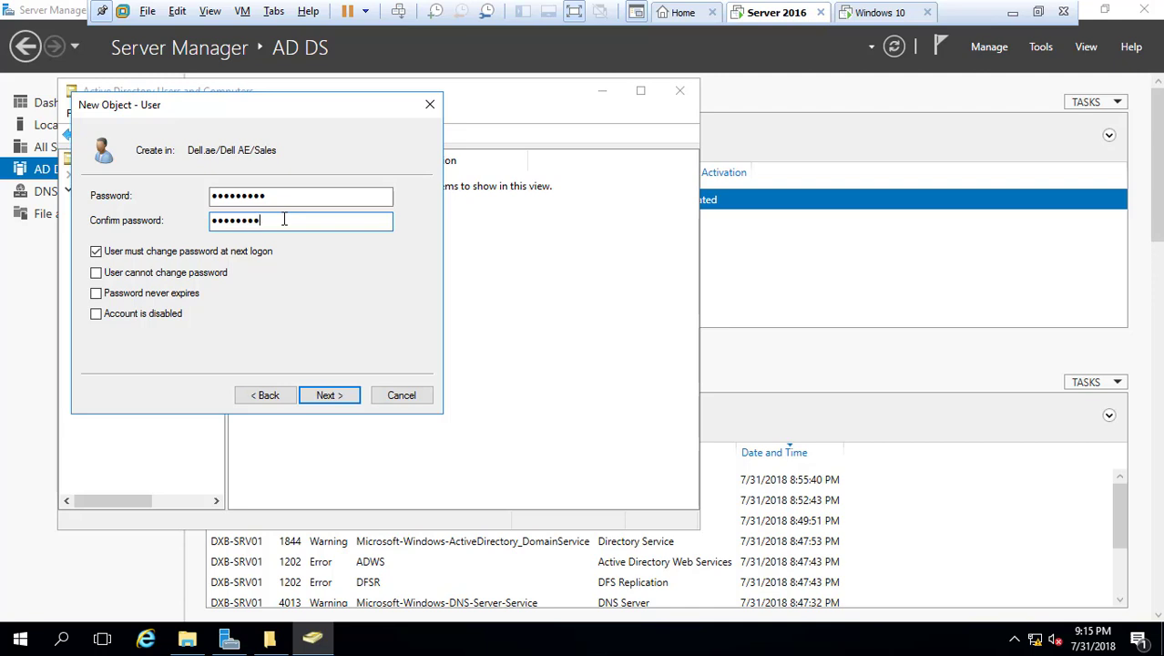
{"action": "left_click", "coordinate": [329, 396]}
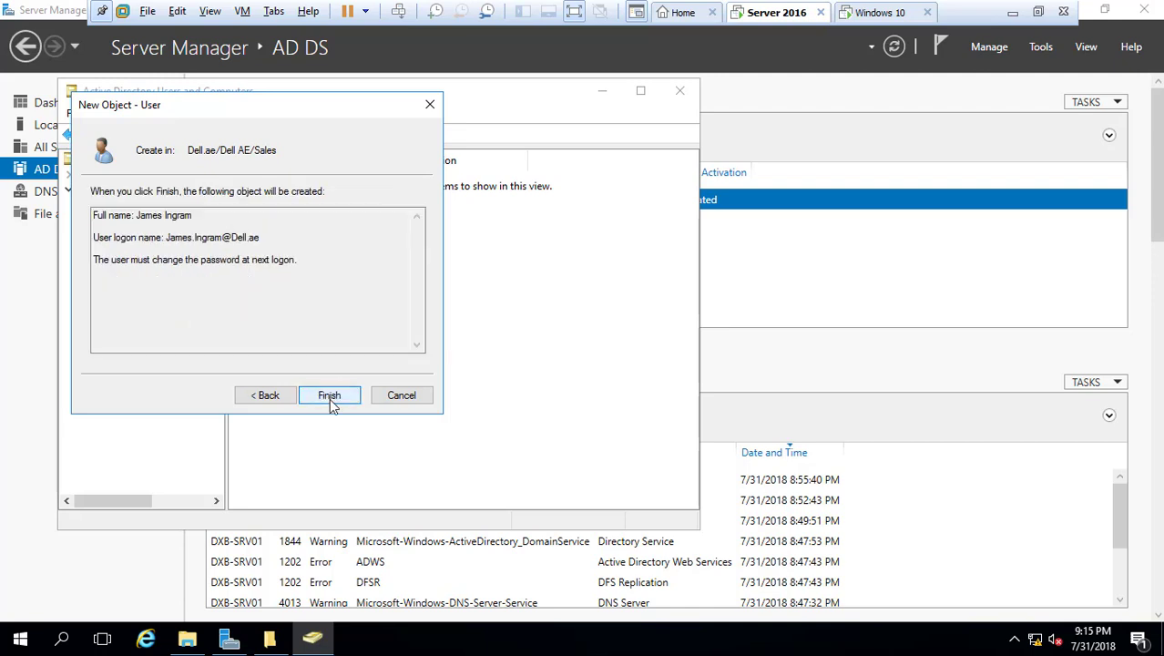
{"action": "left_click", "coordinate": [329, 396]}
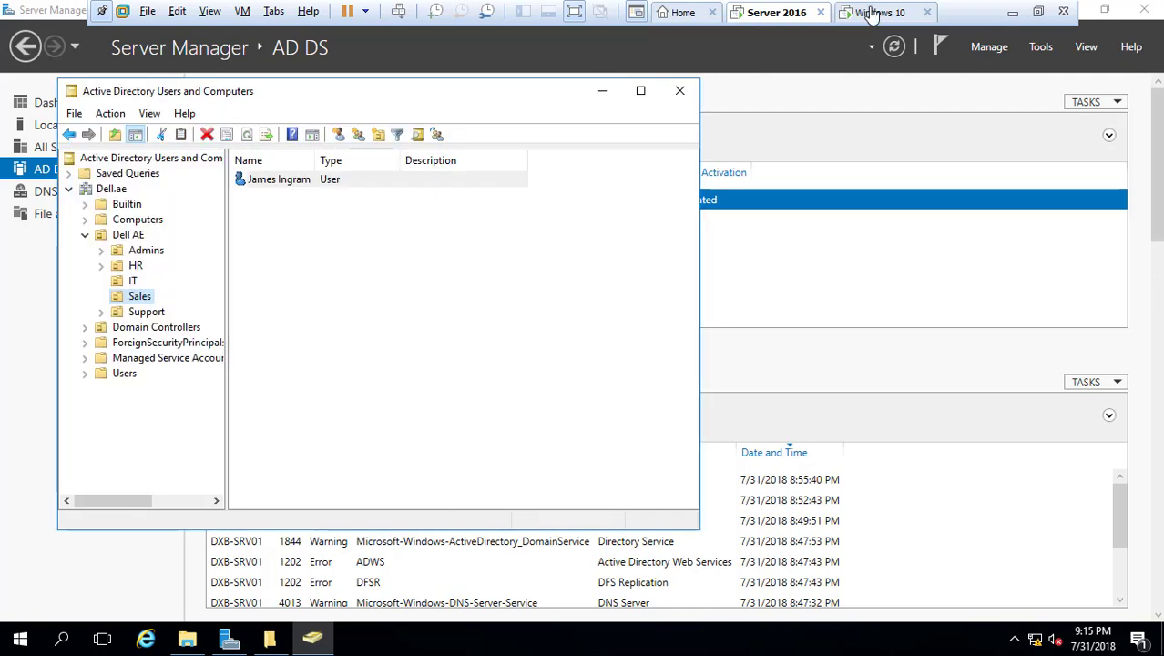
{"action": "left_click", "coordinate": [866, 12]}
Switch to another user and enter the new Sales user's username and initial password
{"action": "left_click", "coordinate": [156, 641]}
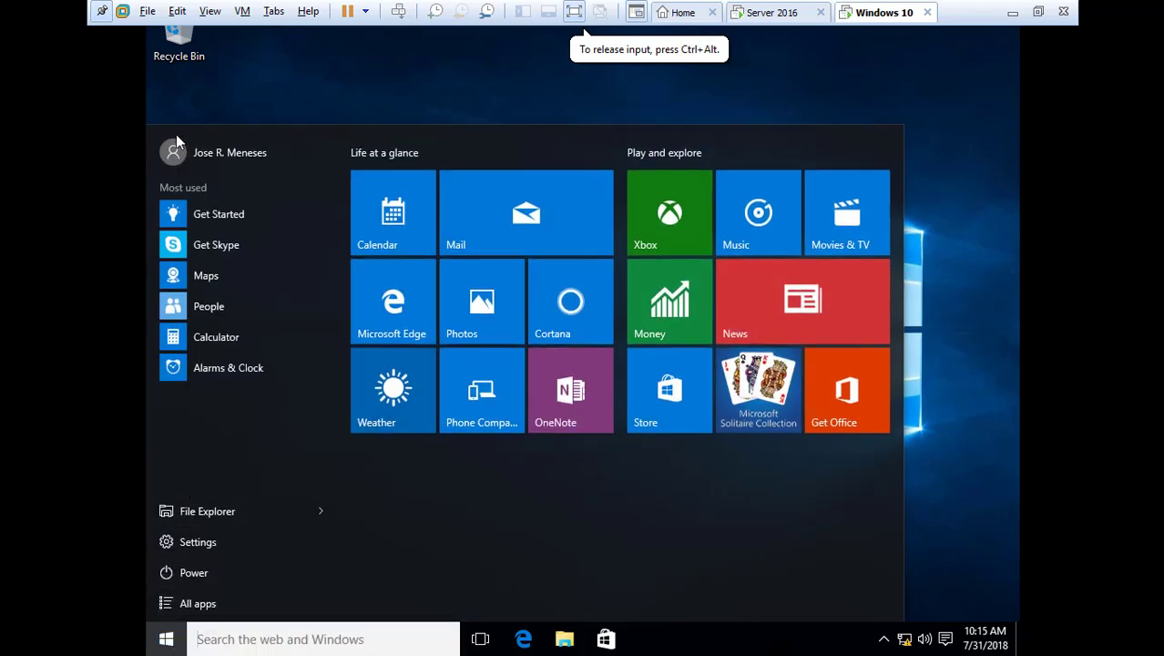
{"action": "left_click", "coordinate": [187, 152]}
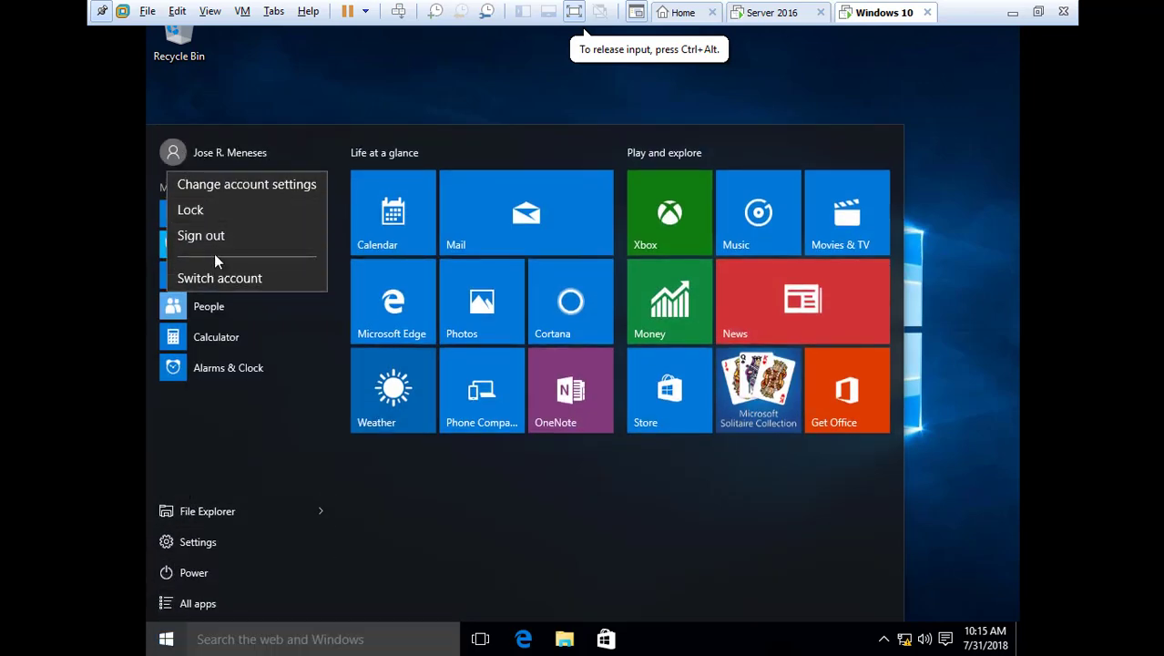
{"action": "left_click", "coordinate": [223, 282]}
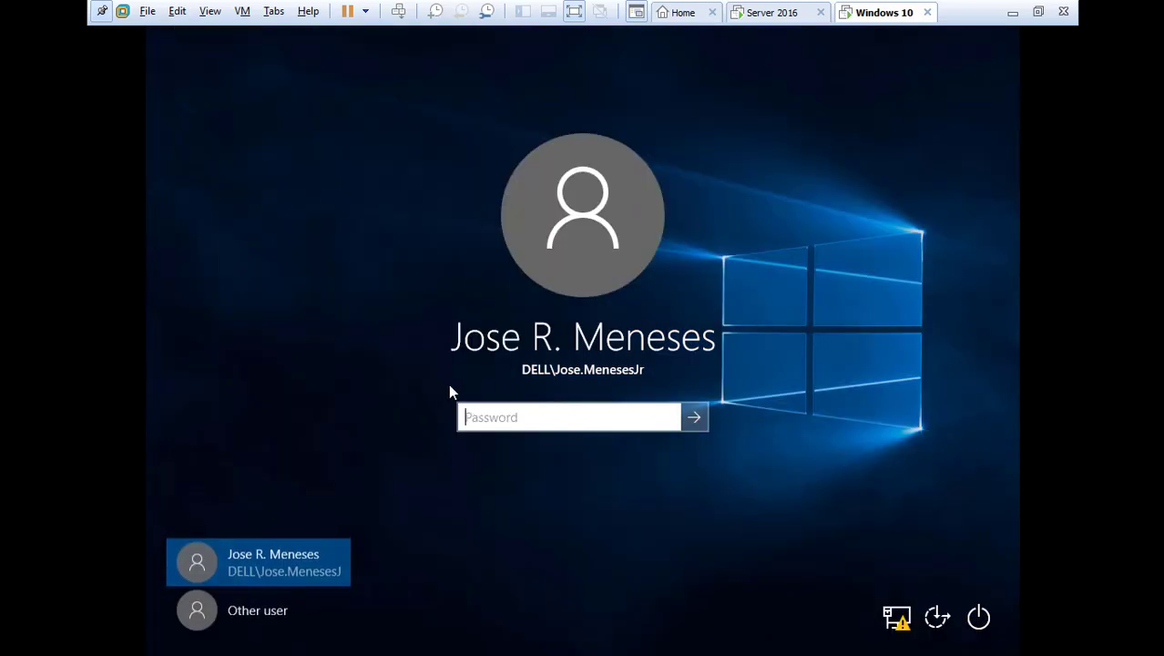
{"action": "left_click", "coordinate": [255, 613]}
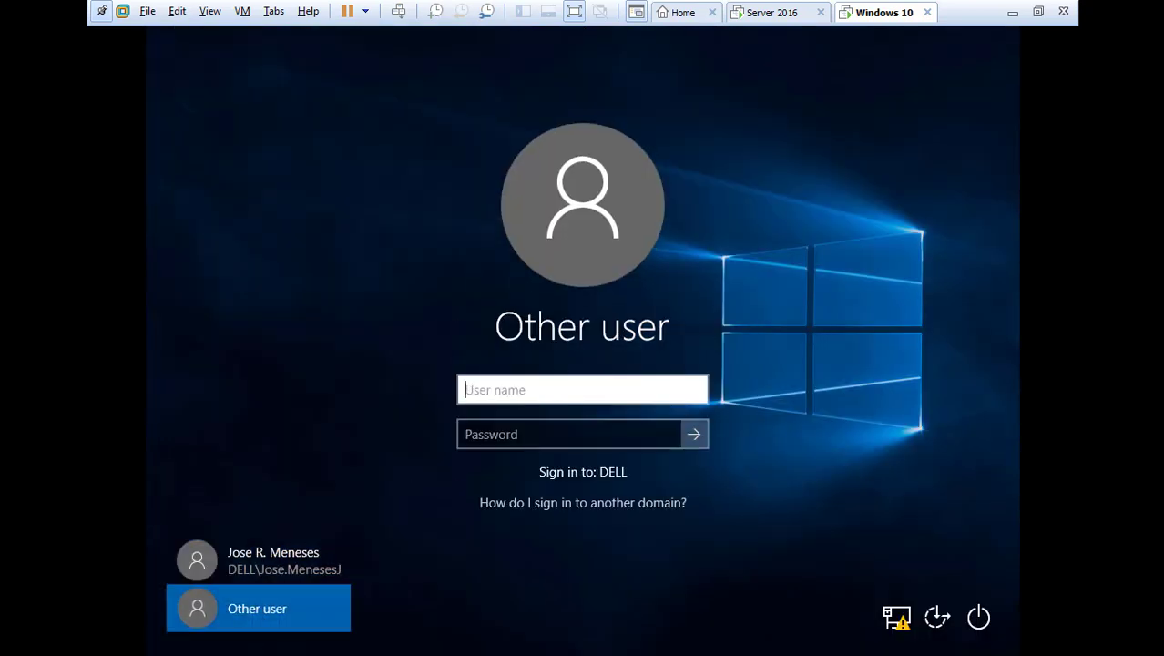
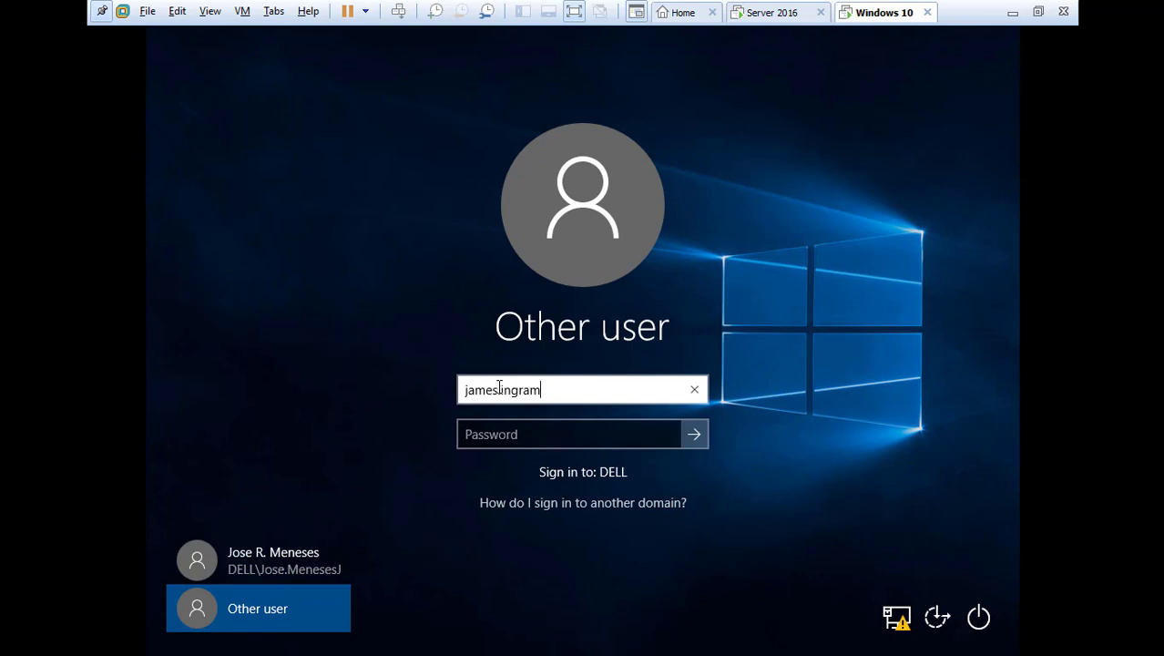
{"action": "left_click", "coordinate": [504, 437]}
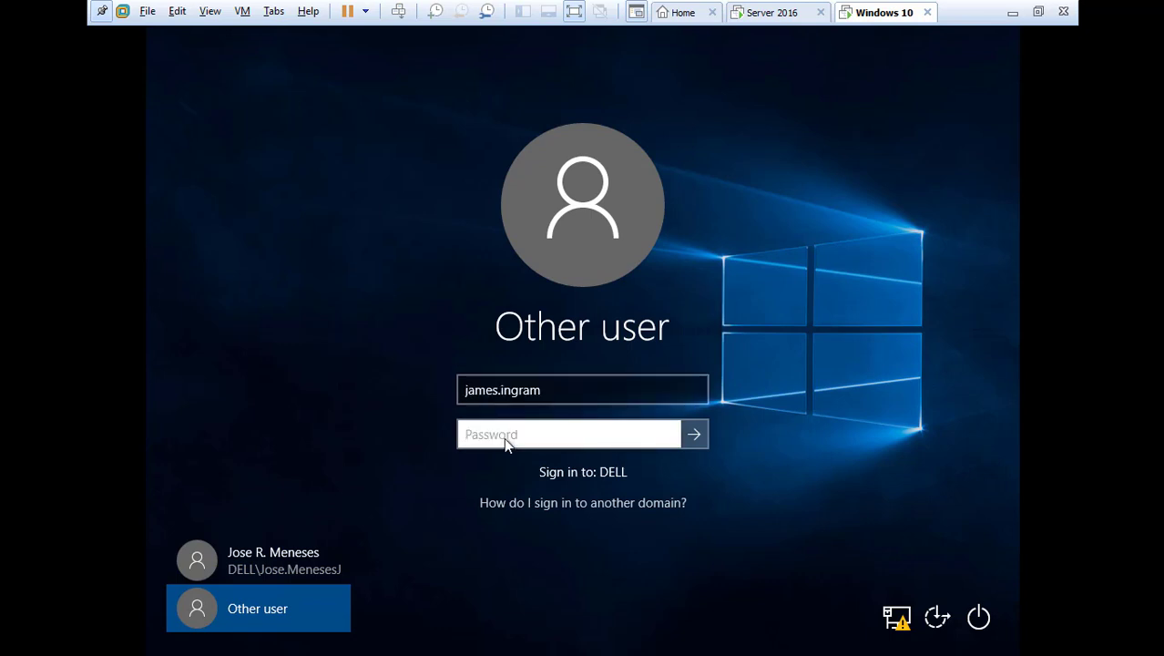
{"action": "type", "text": "Password"}
{"action": "key", "text": "Return"}
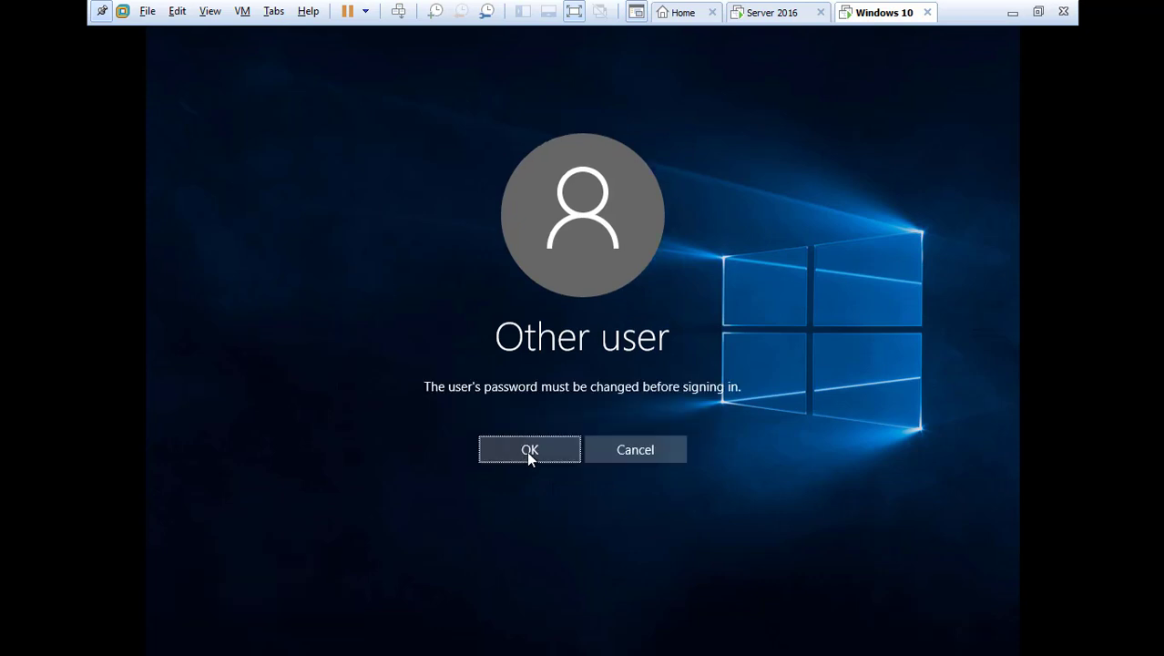
Set the required new password at first logon, then sign in as the new user
{"action": "left_click", "coordinate": [528, 450]}
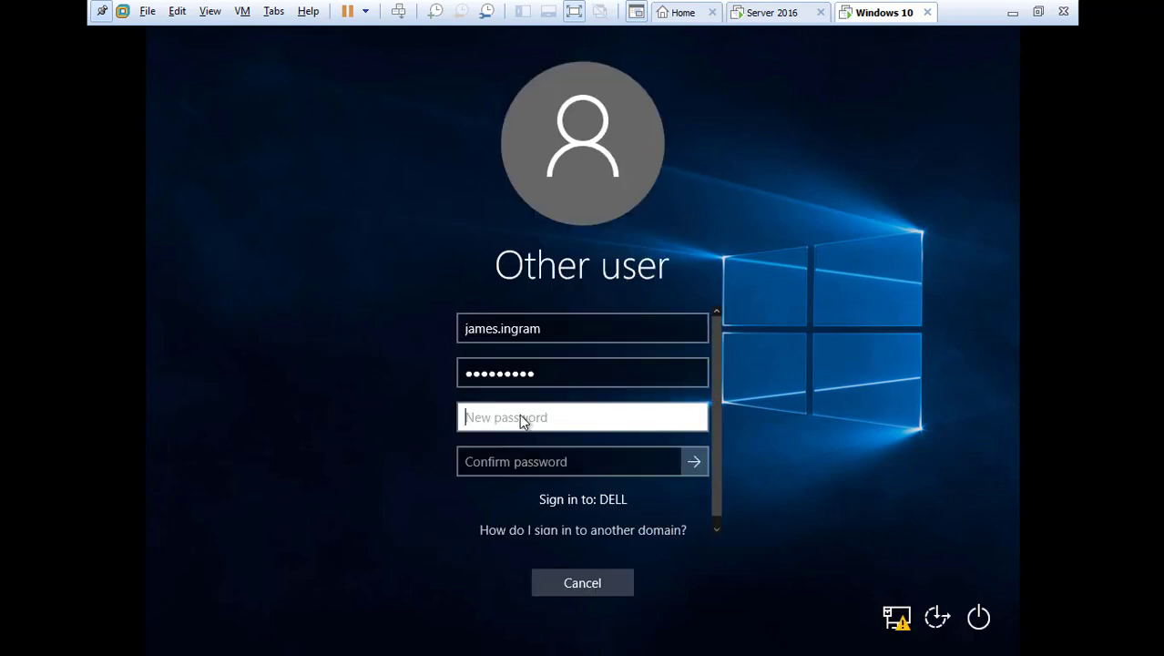
{"action": "type", "text": "Pas"}
{"action": "key", "text": "BackSpace"}
{"action": "left_click", "coordinate": [523, 466]}
{"action": "type", "text": "Pa"}
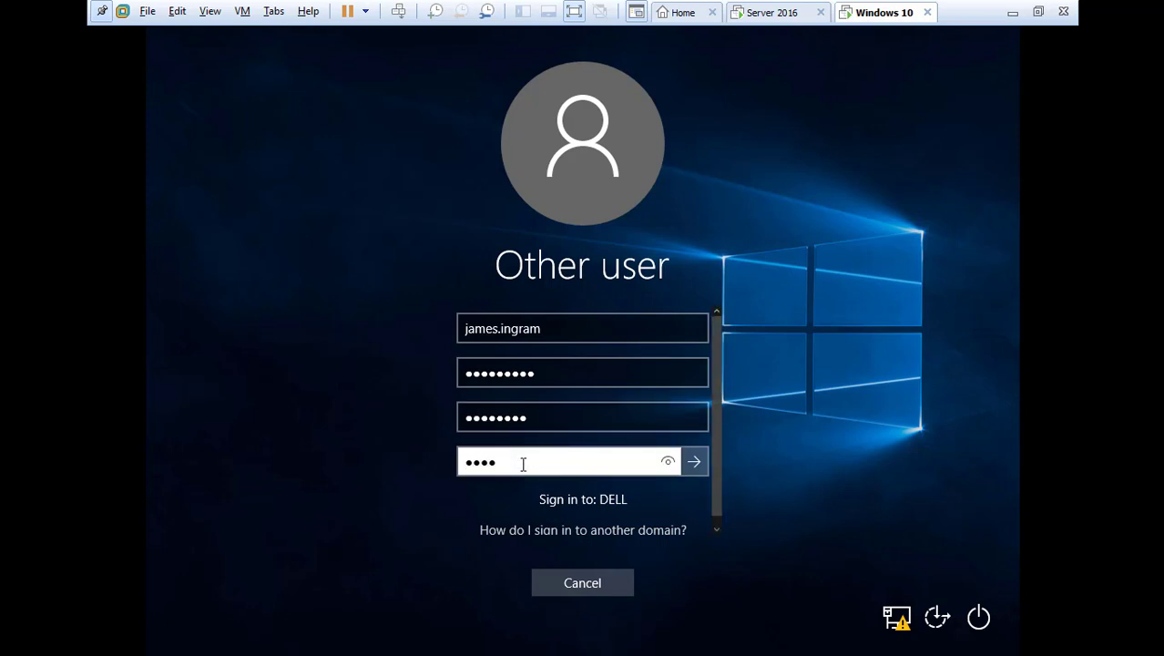
{"action": "key", "text": "Return"}
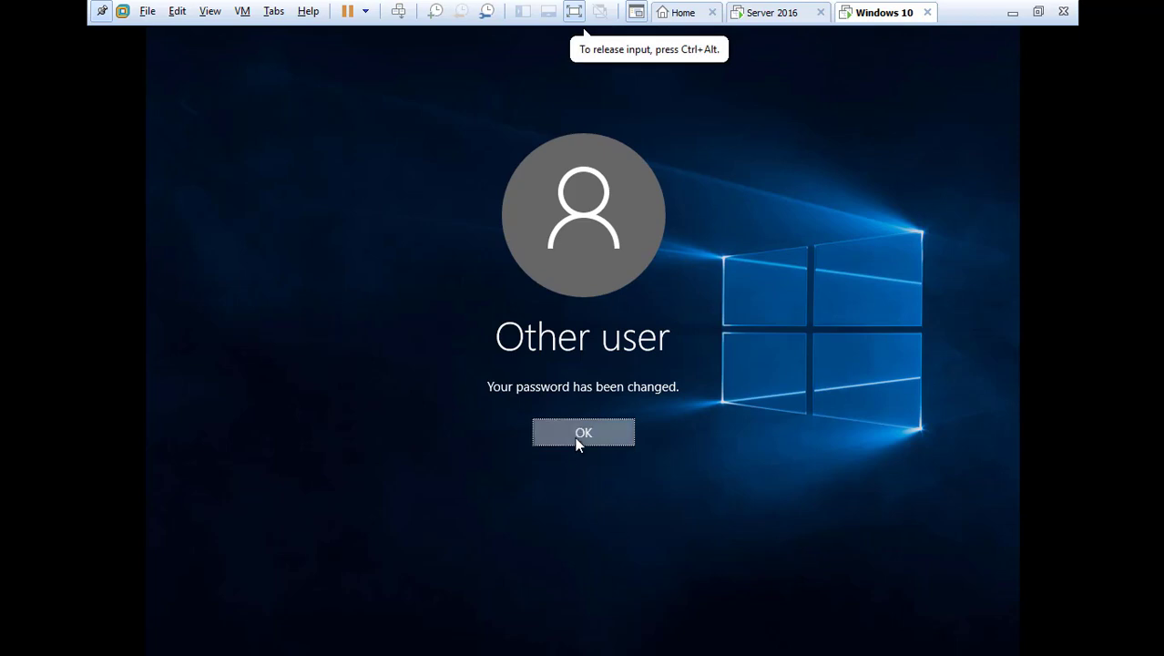
{"action": "left_click", "coordinate": [579, 439]}
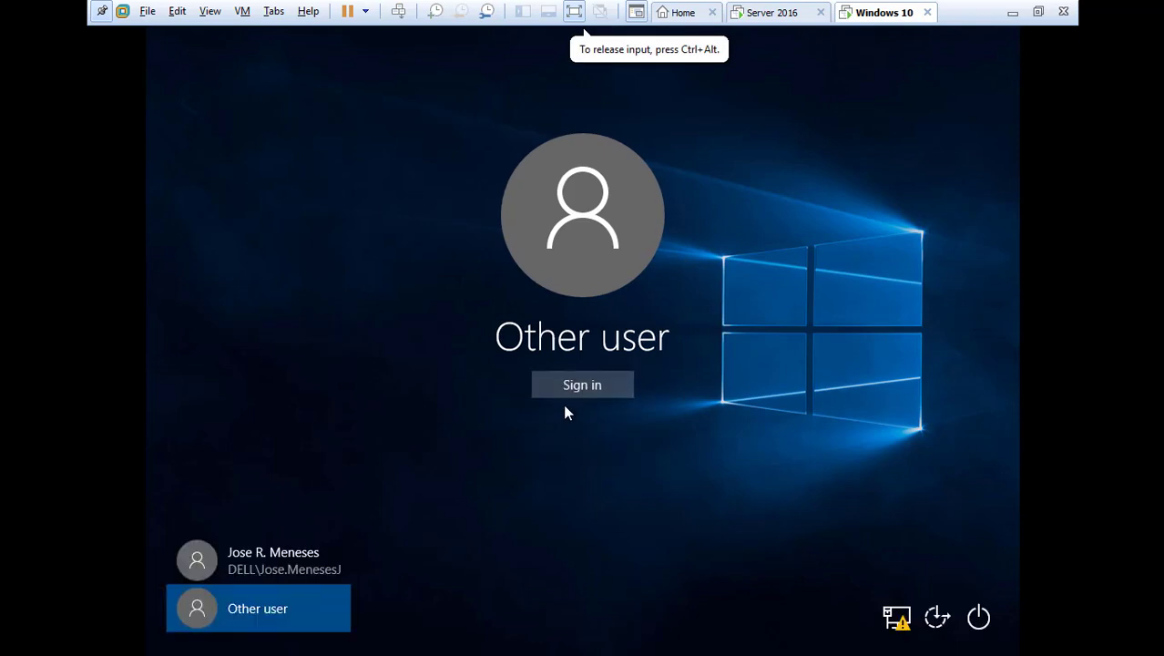
{"action": "left_click", "coordinate": [572, 390]}
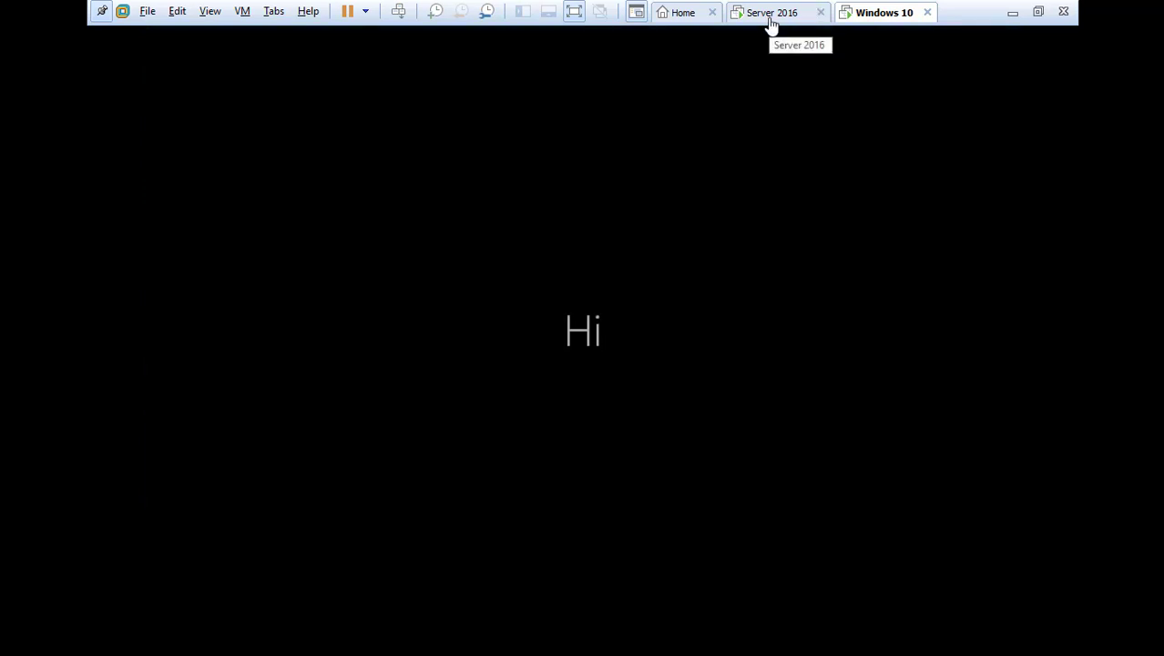
Let the 'This won't take long' first-logon setup finish, then give the VM input focus
{"action": "mouse_move", "coordinate": [584, 33]}
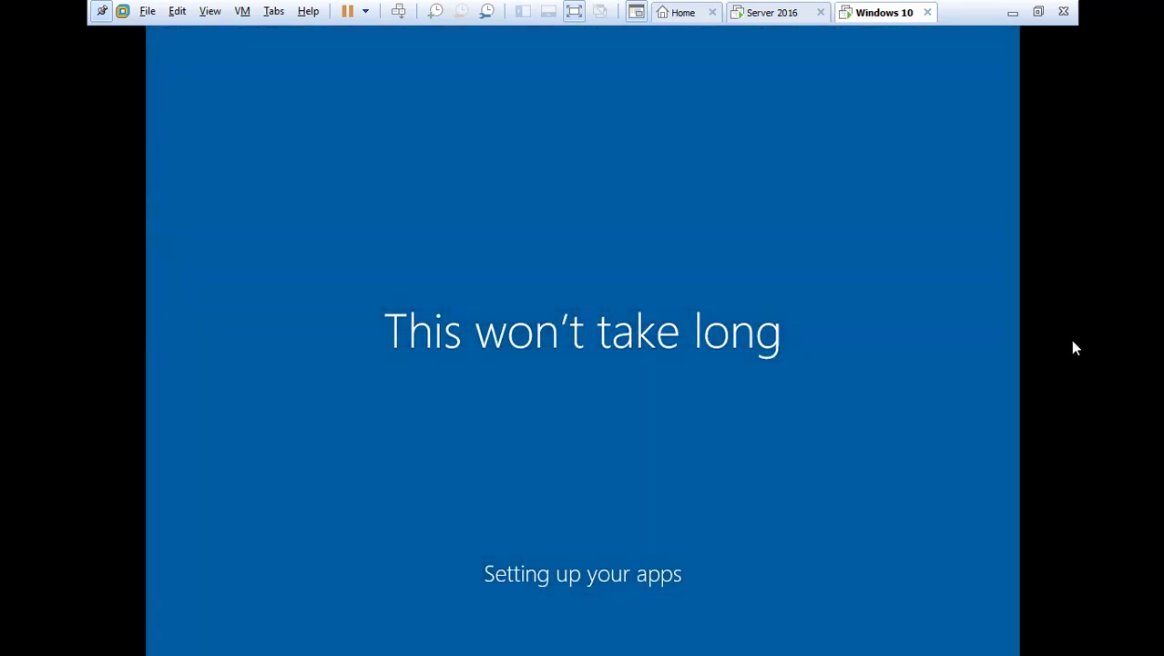
{"action": "left_click", "coordinate": [584, 31]}
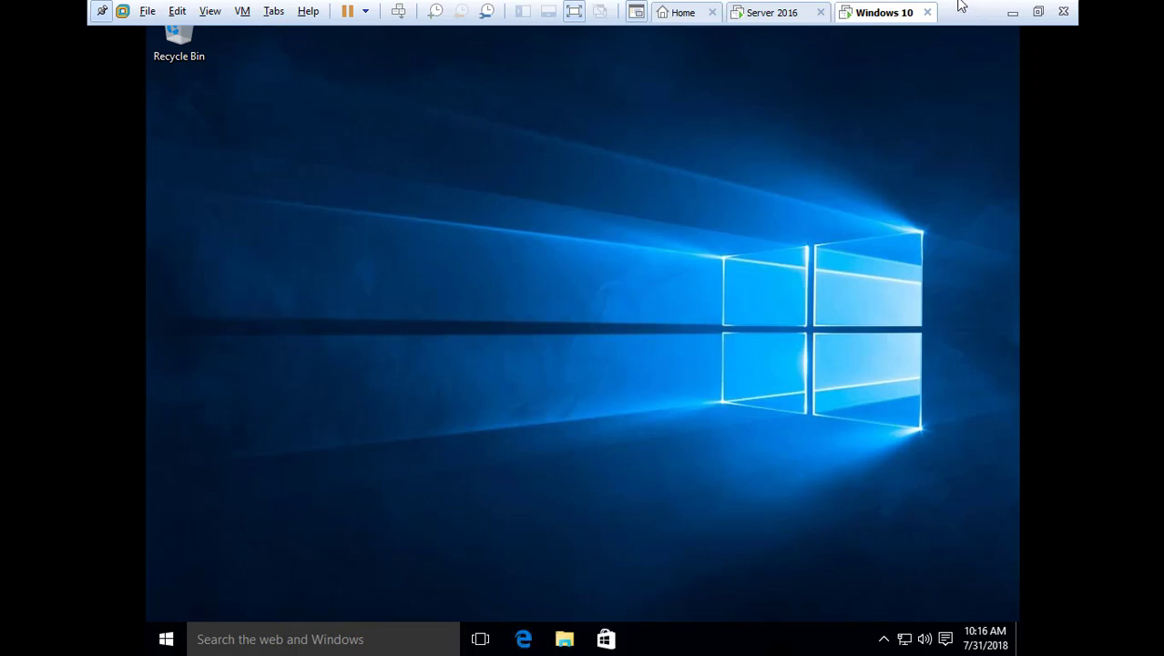
{"action": "left_click", "coordinate": [702, 187]}
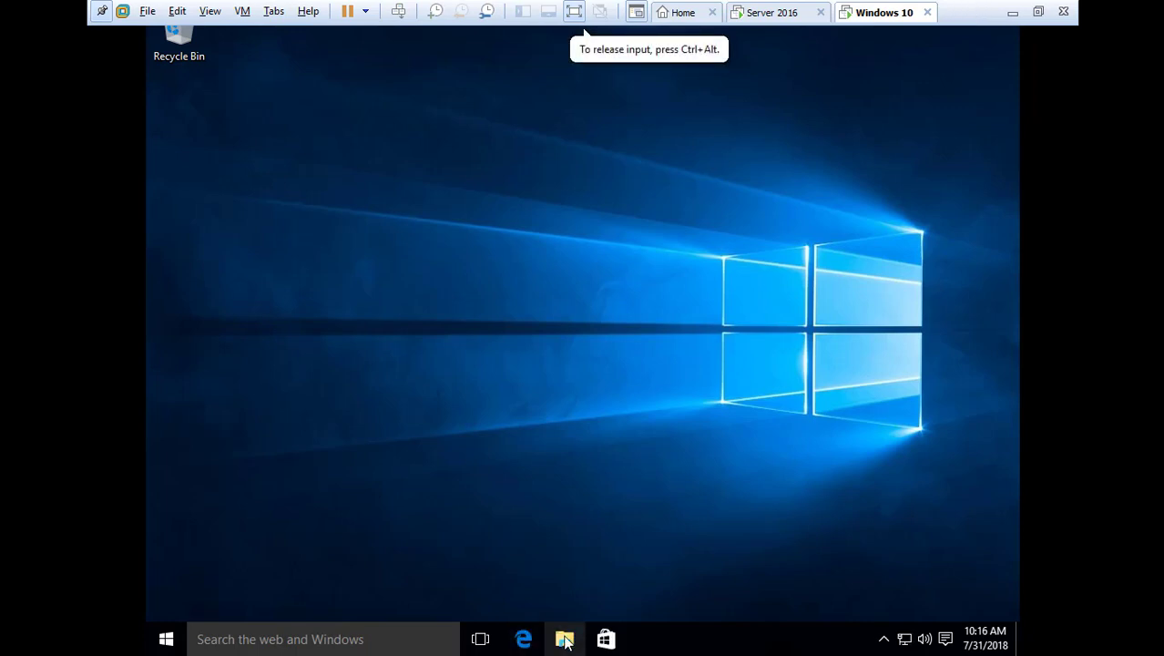
Open Project Drive (P:) under This PC in File Explorer
{"action": "left_click", "coordinate": [565, 640]}
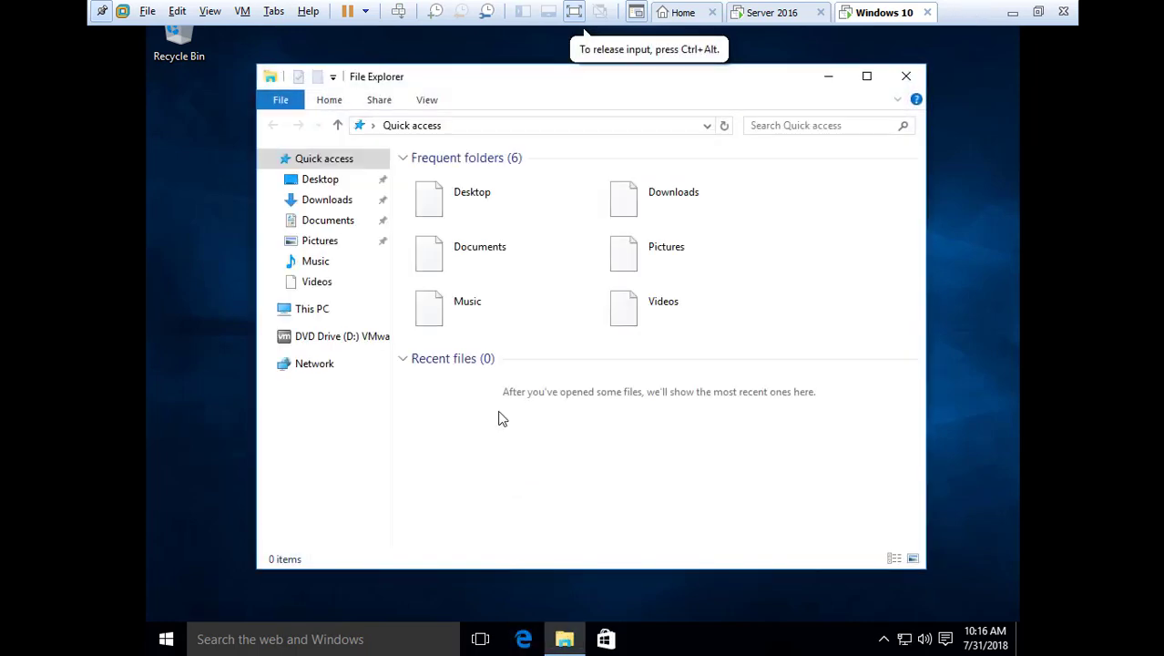
{"action": "left_click", "coordinate": [306, 310]}
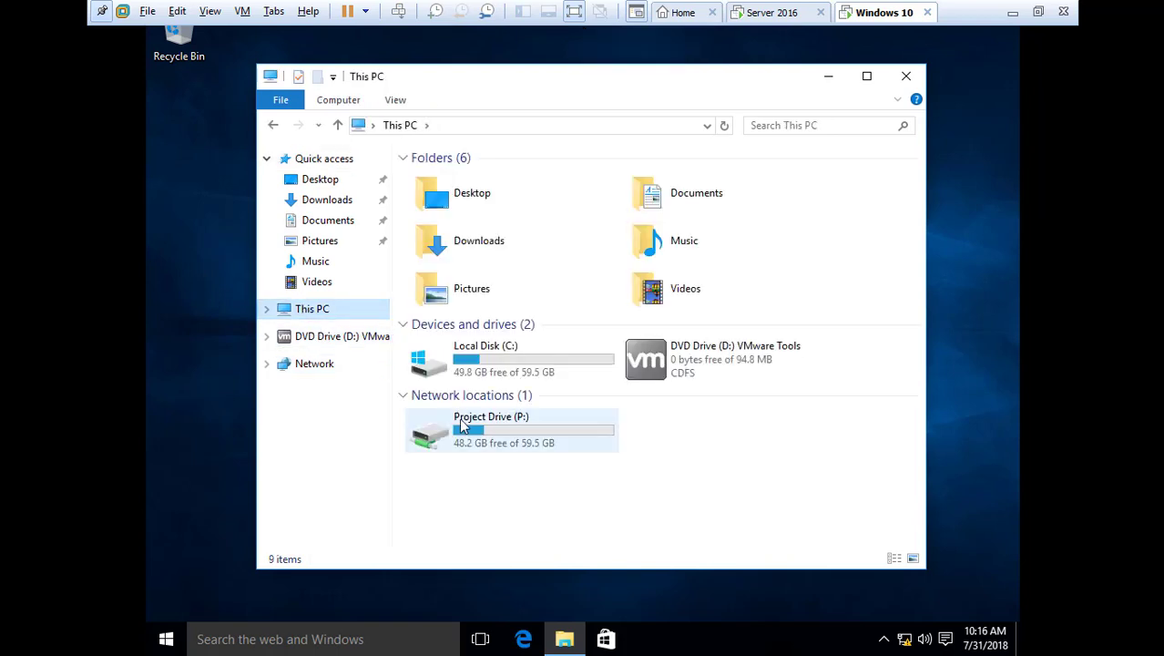
{"action": "left_click", "coordinate": [466, 426]}
{"action": "double_click", "coordinate": [466, 426]}
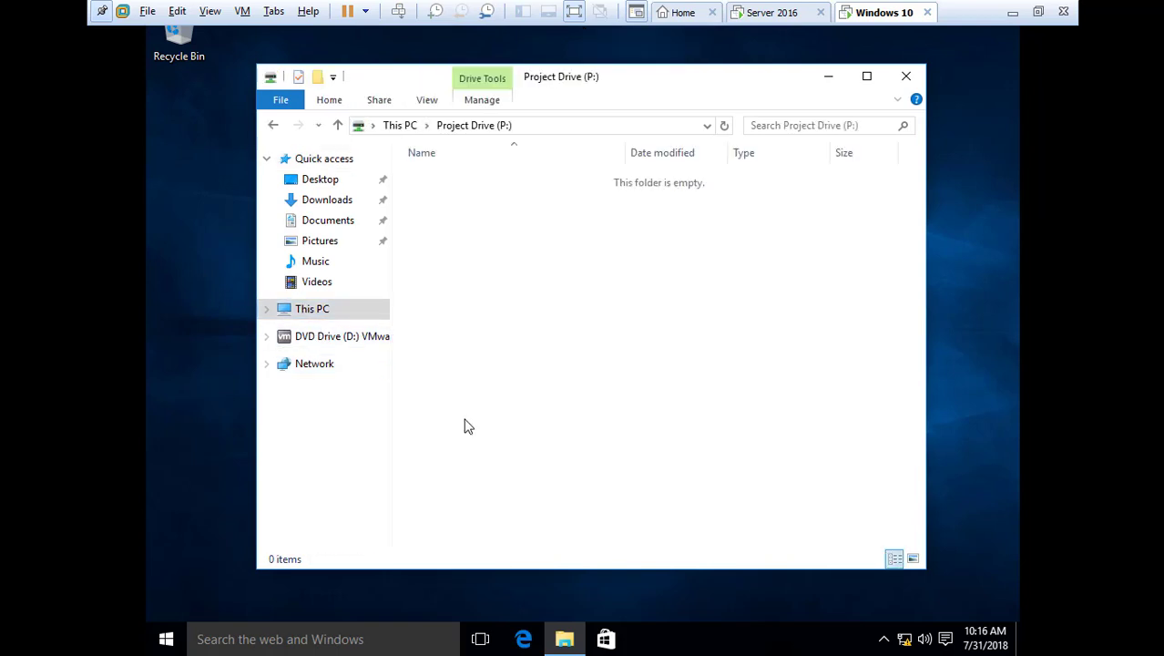
Create a 'New folder' on the P: drive, then permanently delete it
{"action": "right_click", "coordinate": [481, 237]}
{"action": "mouse_move", "coordinate": [584, 398]}
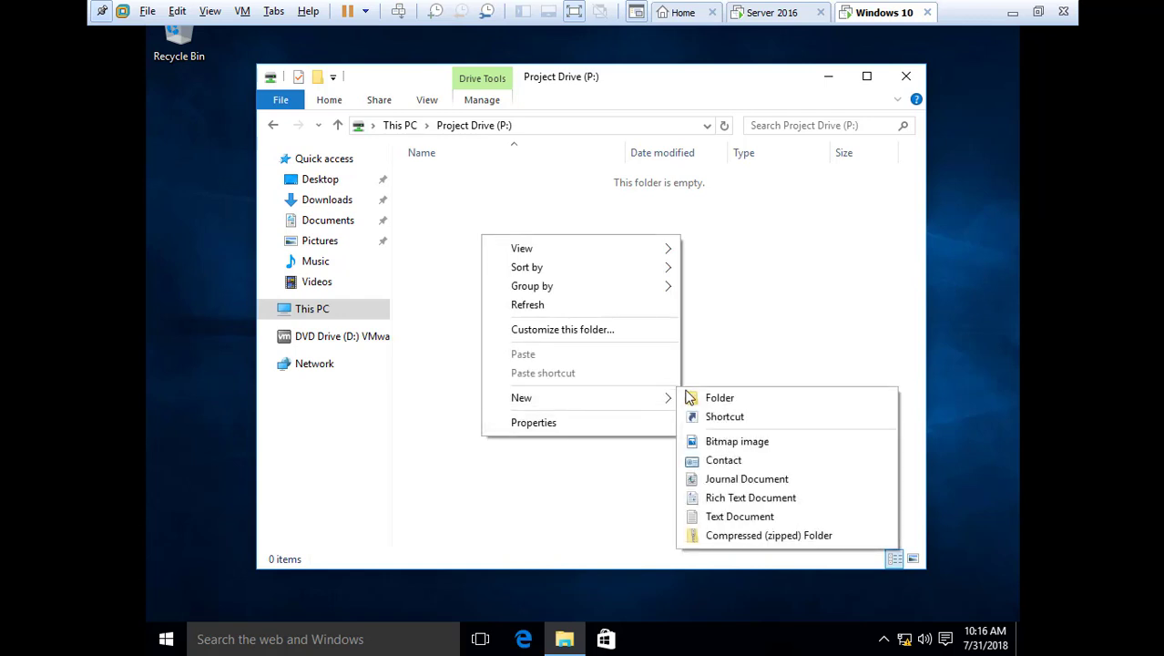
{"action": "left_click", "coordinate": [719, 398]}
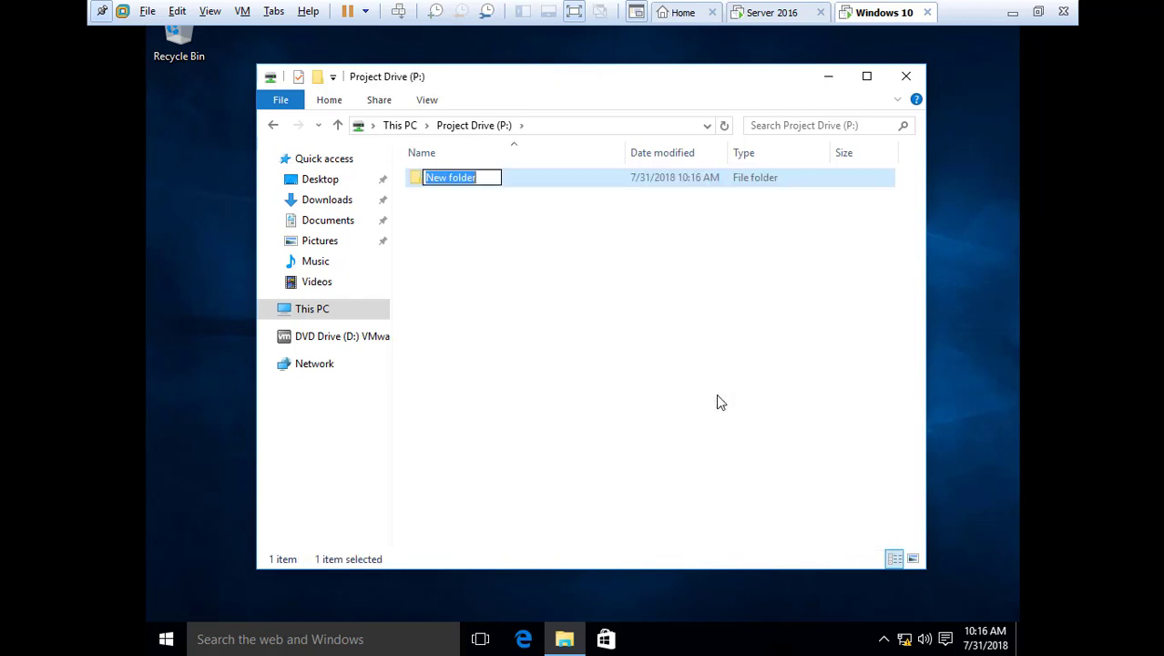
{"action": "left_click", "coordinate": [415, 178]}
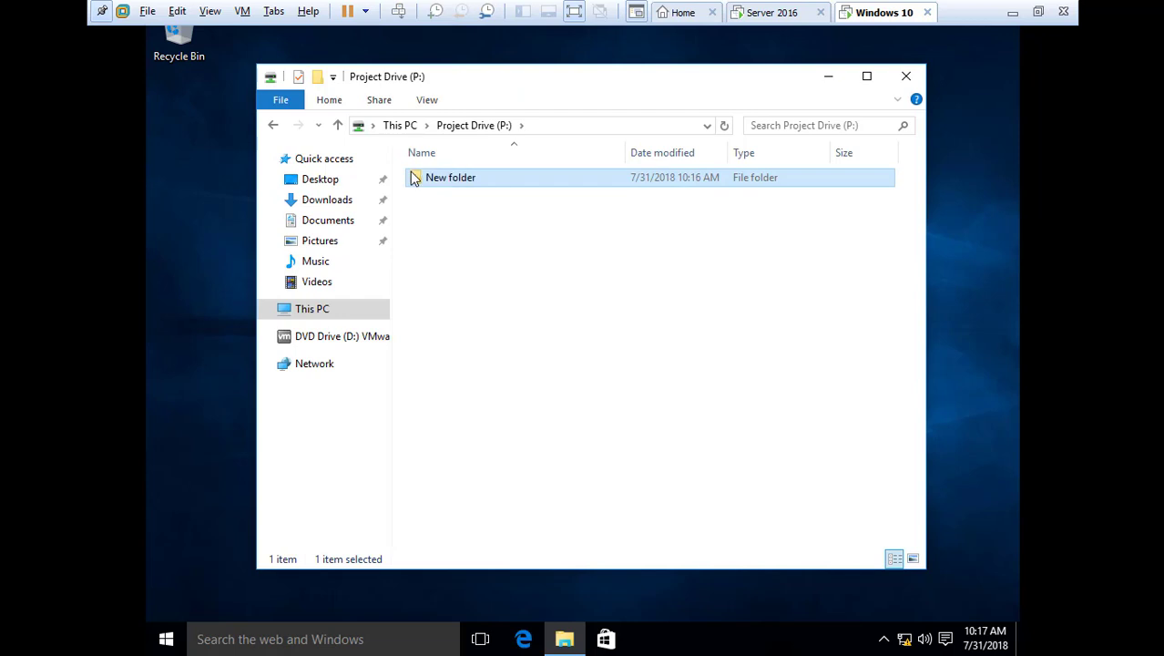
{"action": "key", "text": "shift+Delete"}
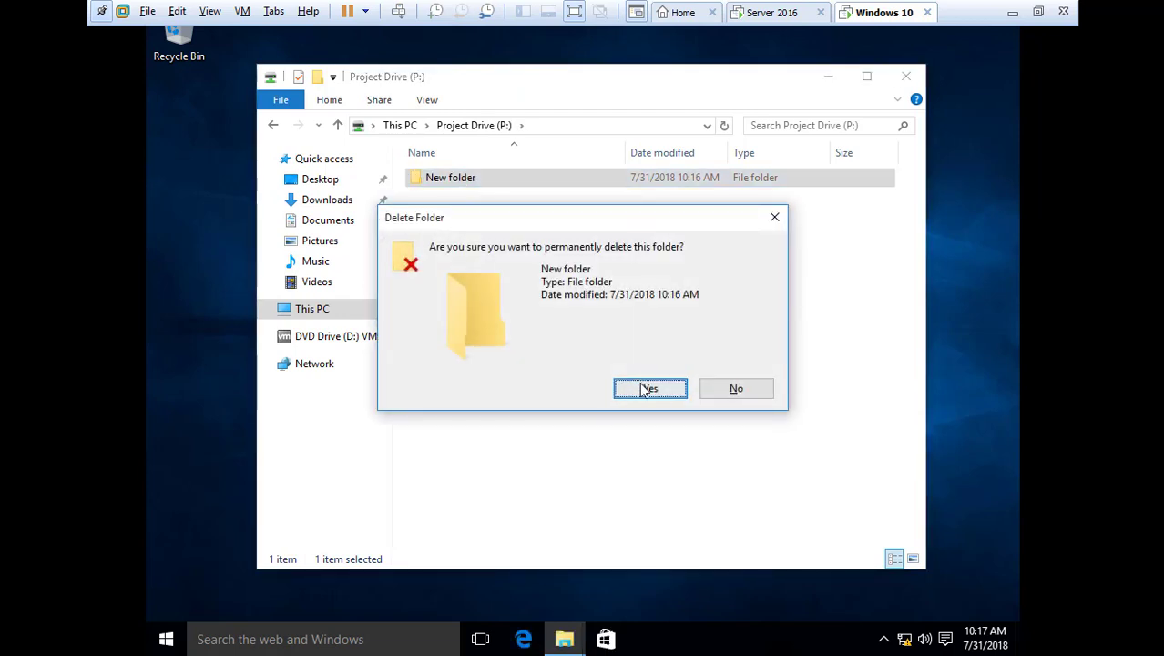
{"action": "left_click", "coordinate": [648, 390]}
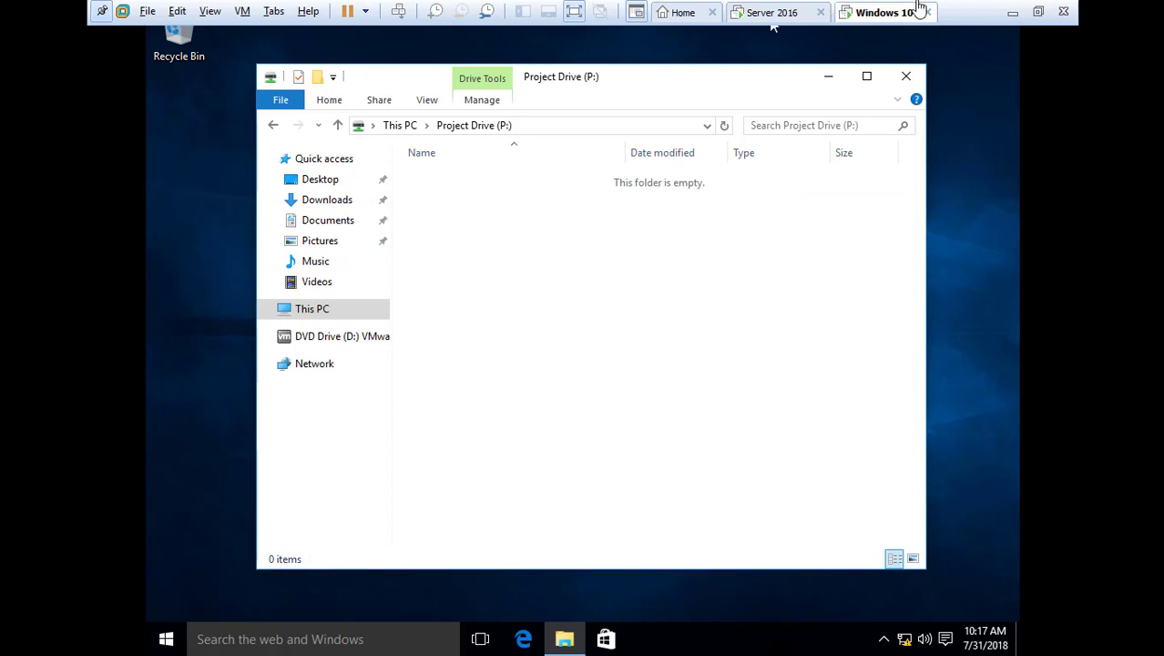